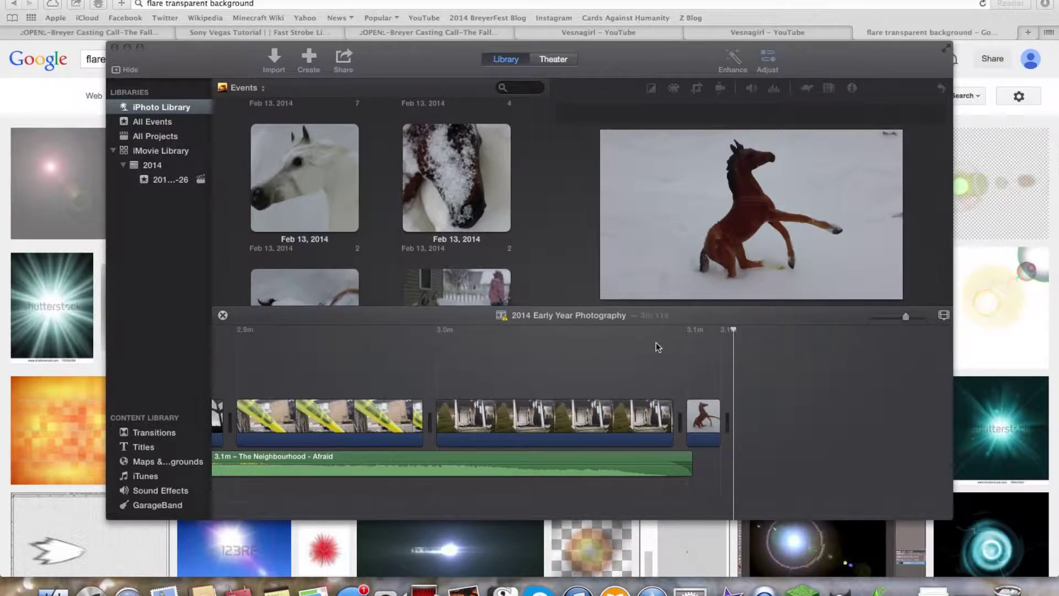
- Leave the iMovie horse project and bring back the 'flare transparent background' Google Images results in Safari
click(630, 56)
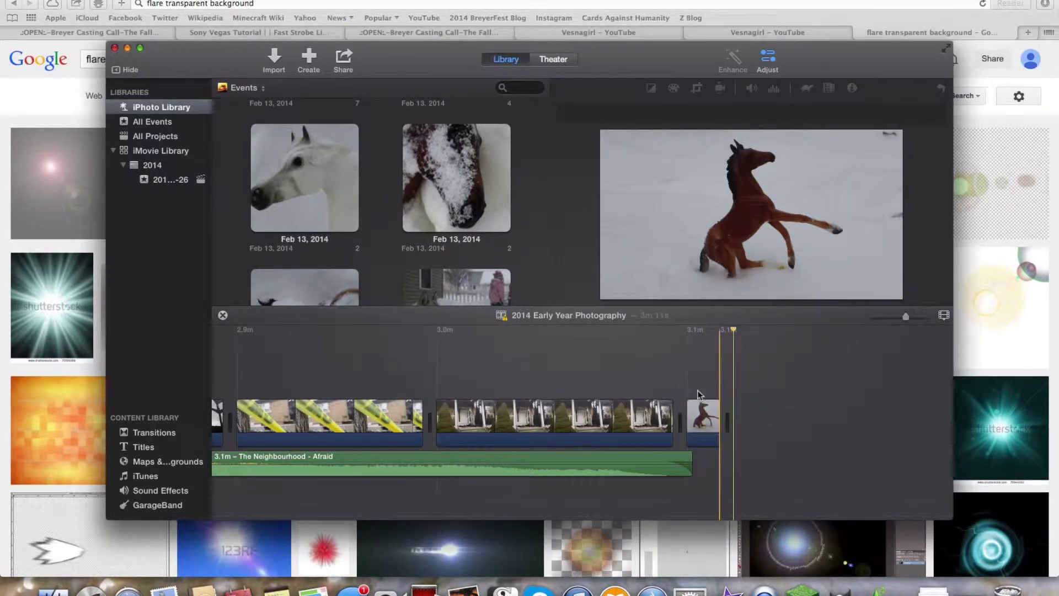
mouse_move(823, 277)
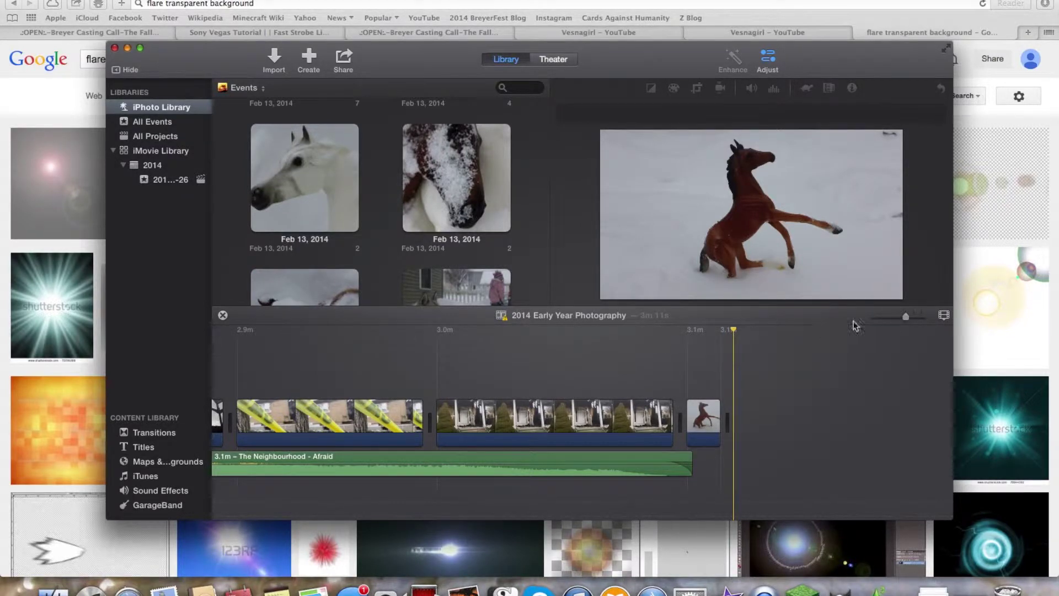
click(1033, 323)
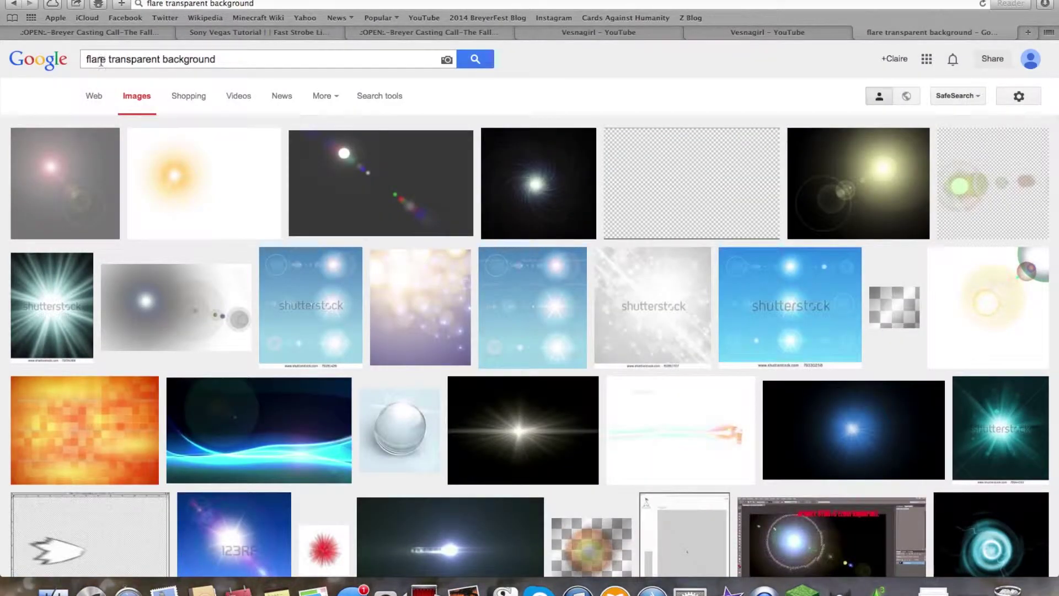
- Highlight the words 'transparent background' in the flare search query, then deselect them
drag(106, 60, 235, 62)
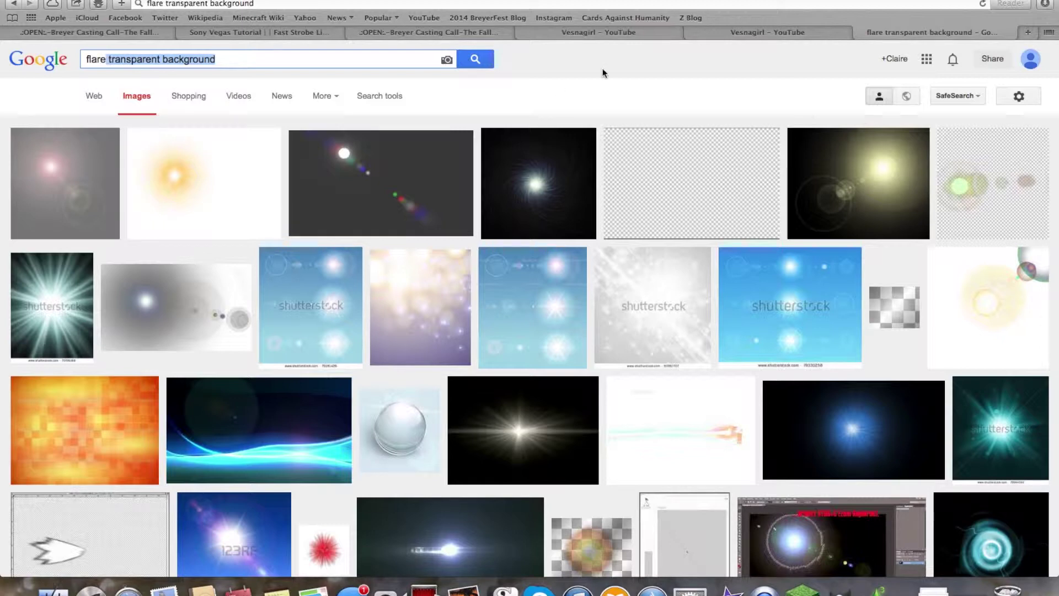
click(592, 93)
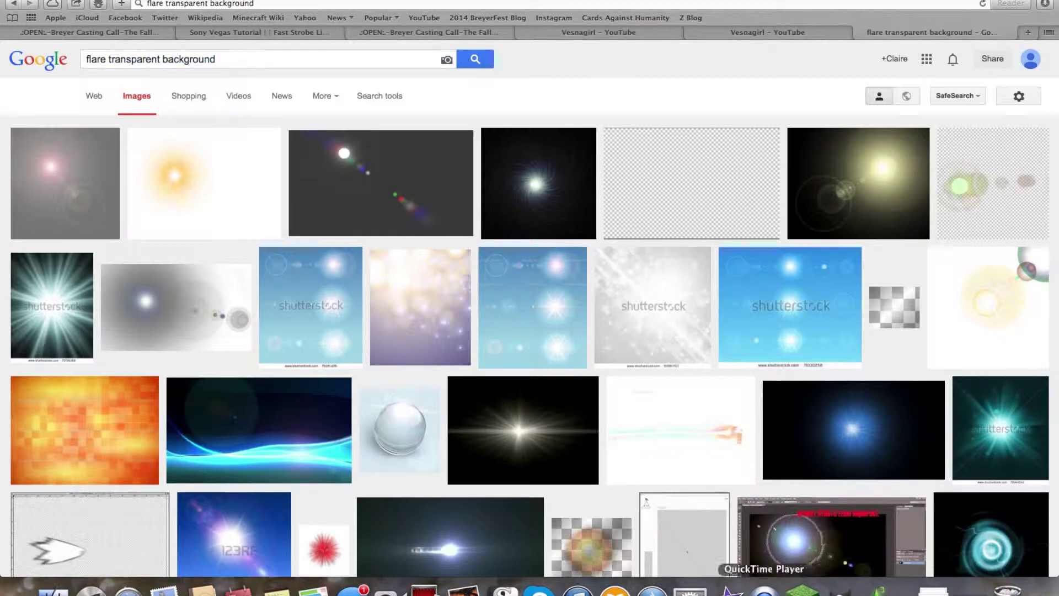
- Drop the downloaded flare PNG onto the horse photo as a cutaway and shorten it
click(728, 589)
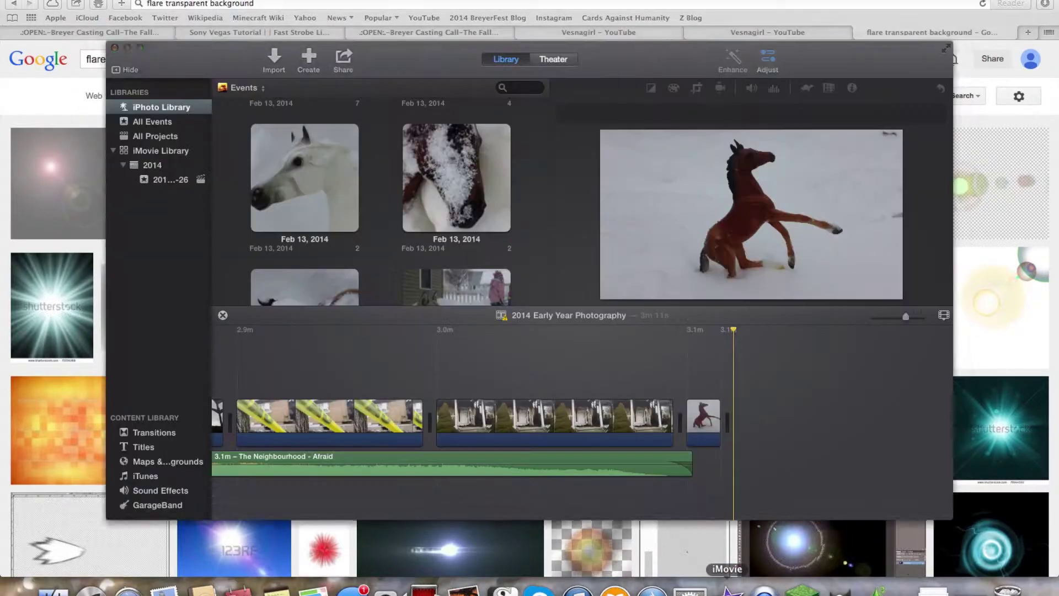
click(936, 588)
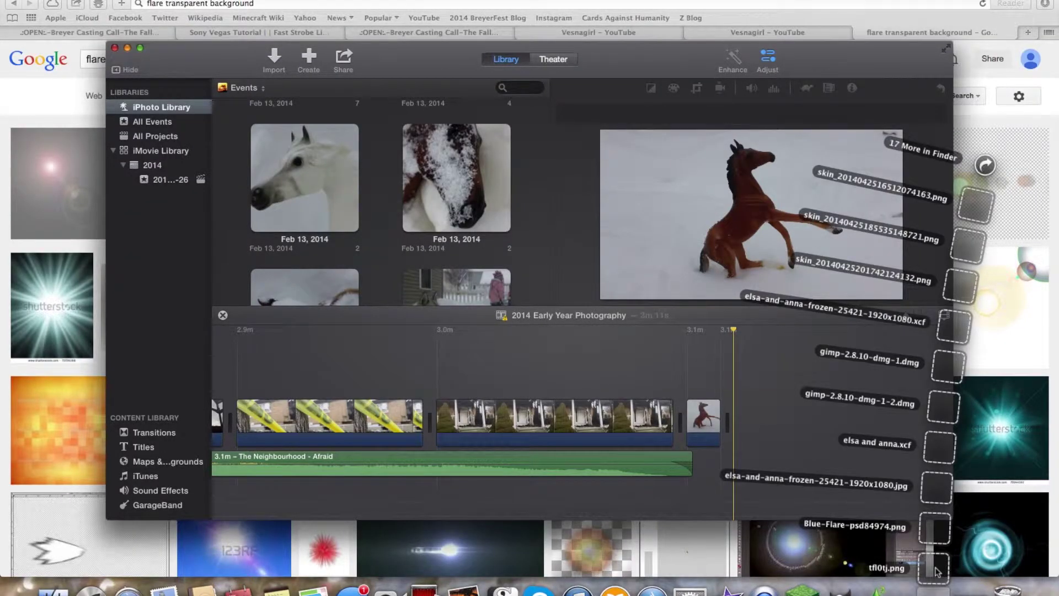
drag(936, 572, 694, 385)
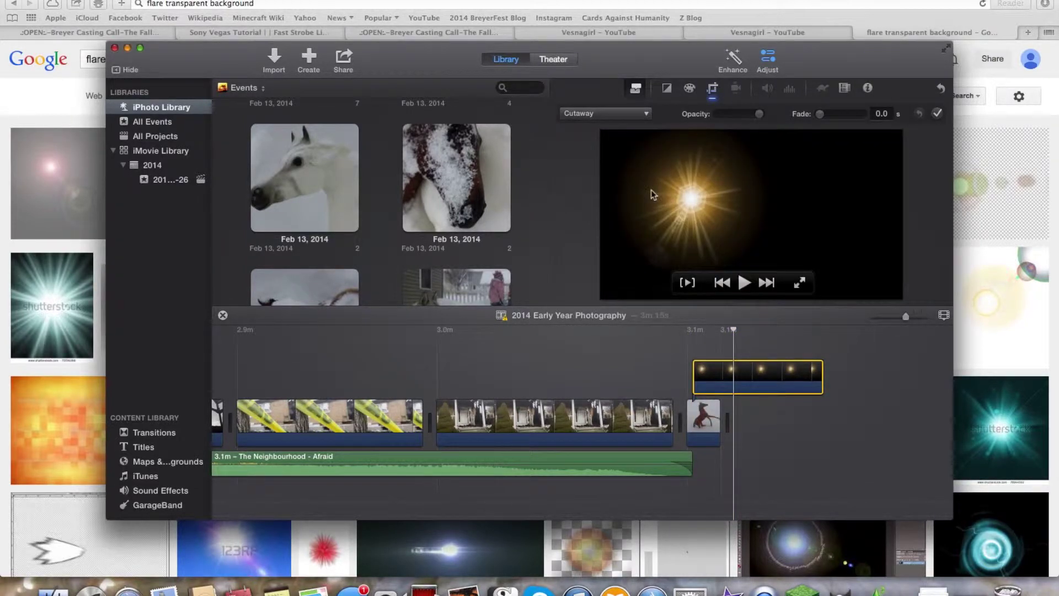
drag(821, 375, 720, 376)
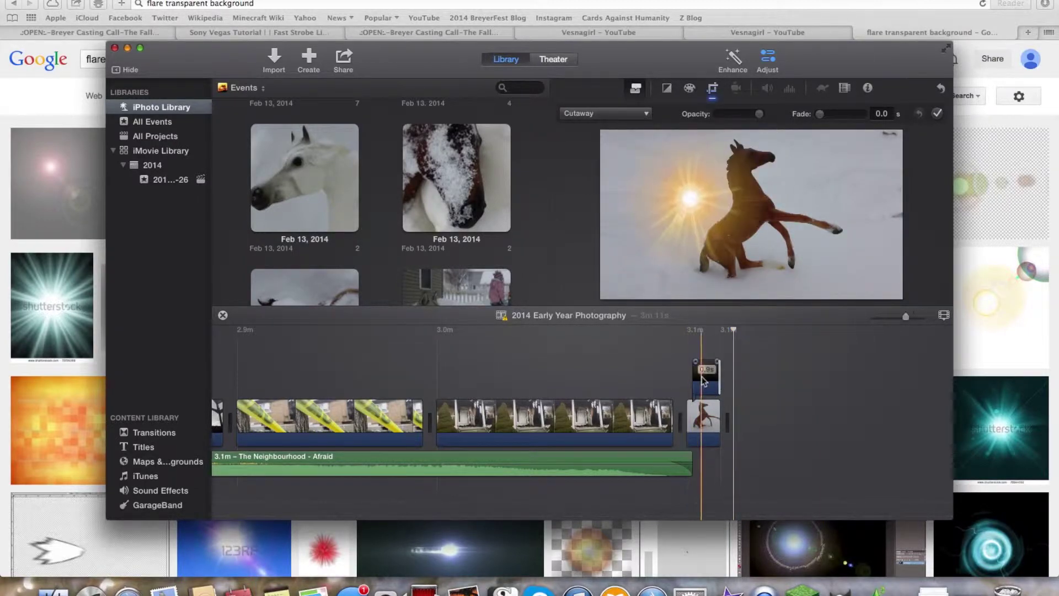
- Preview the flare over the horse, move it into the sequence after the horse, and return to Safari
click(688, 378)
key(space)
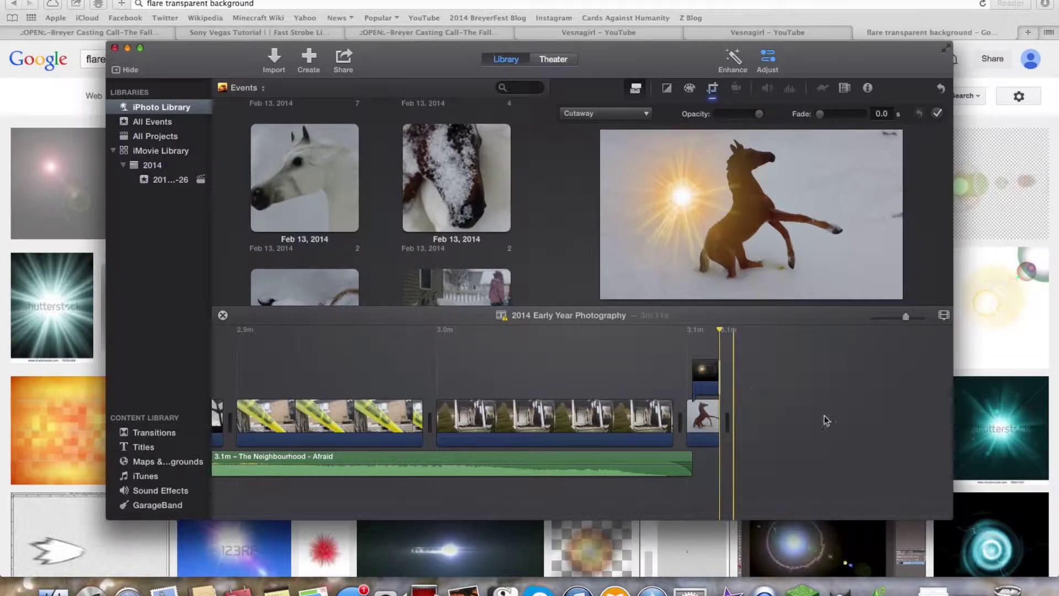
right_click(706, 383)
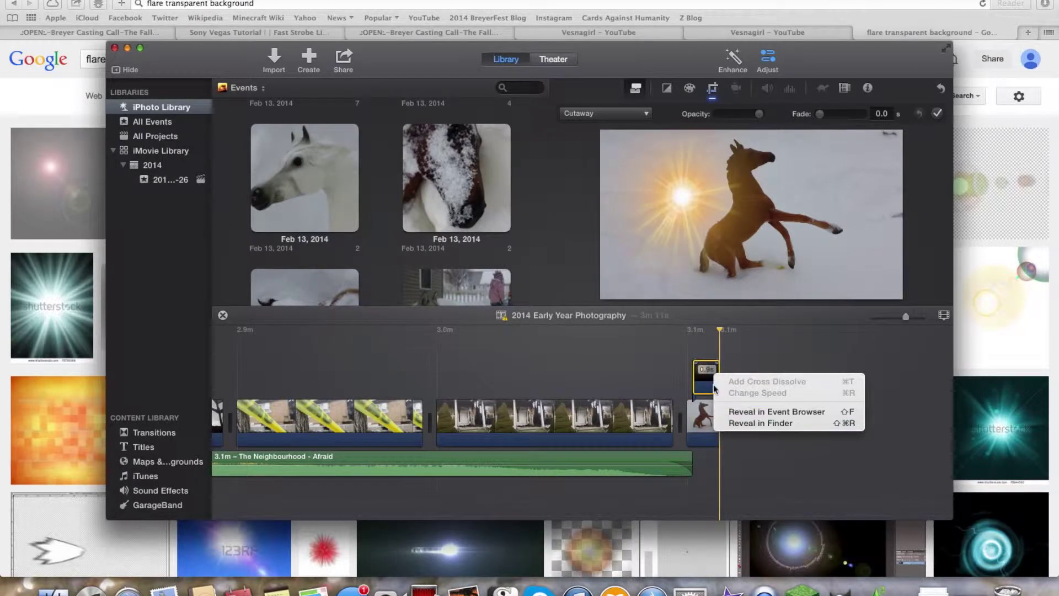
key(Escape)
drag(717, 385, 755, 423)
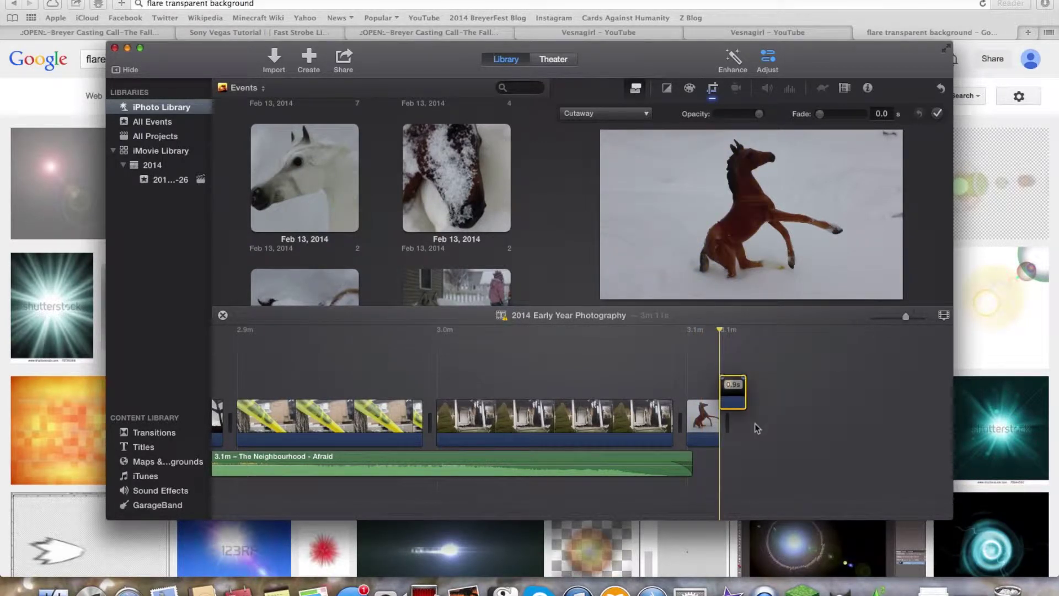
click(953, 334)
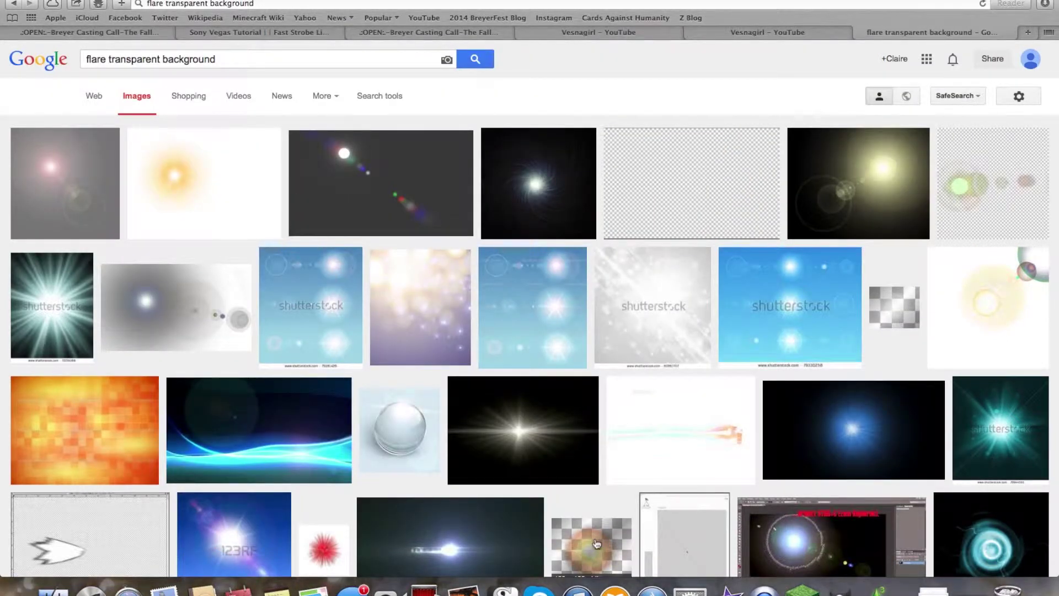
- Preview the orange flare and the related orange, green and pink flare images, then close the preview
click(202, 194)
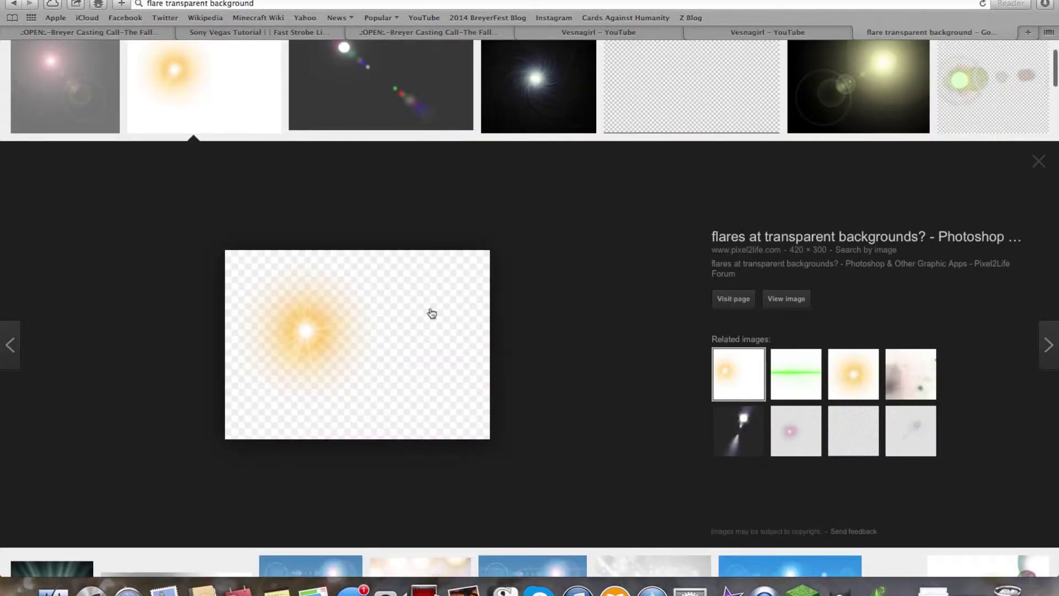
click(858, 378)
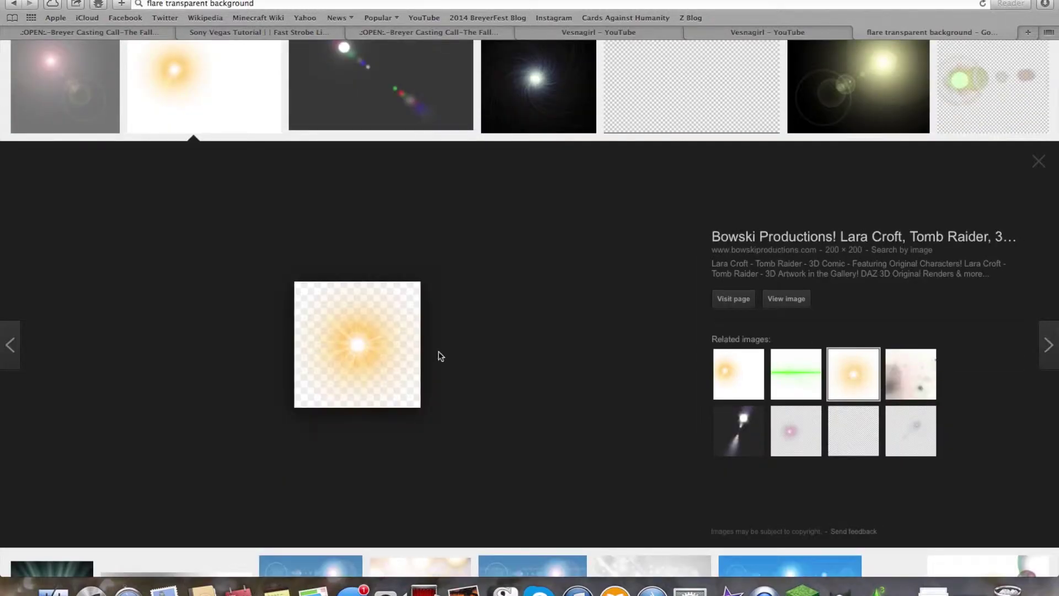
click(799, 378)
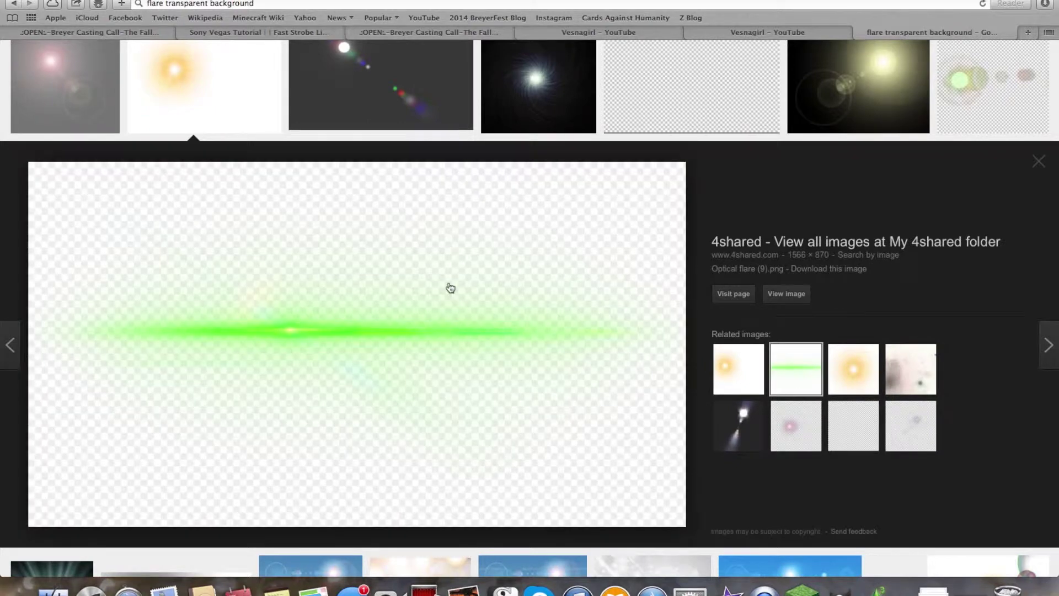
click(789, 424)
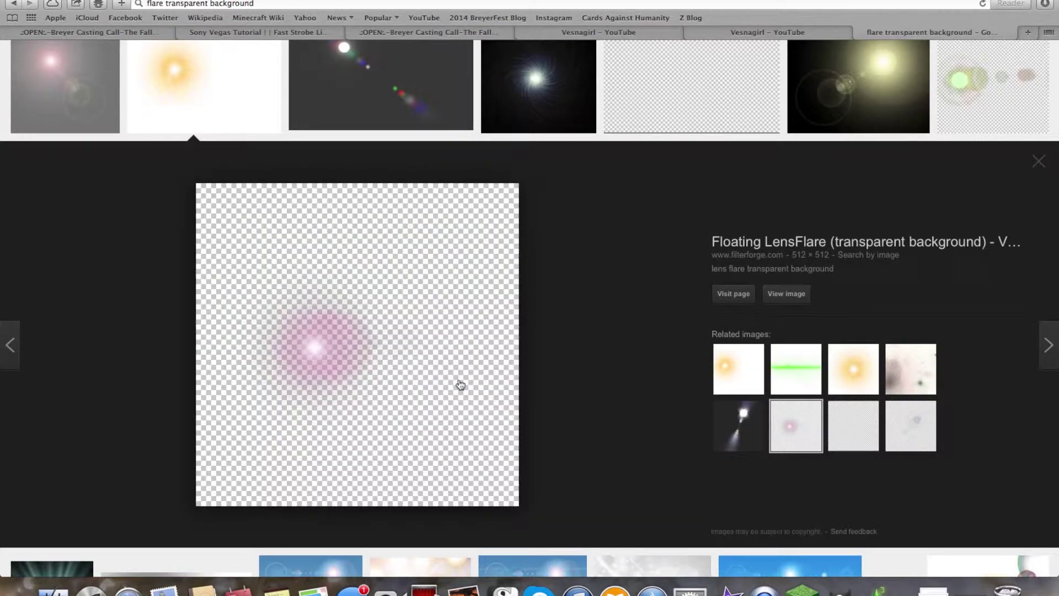
click(795, 368)
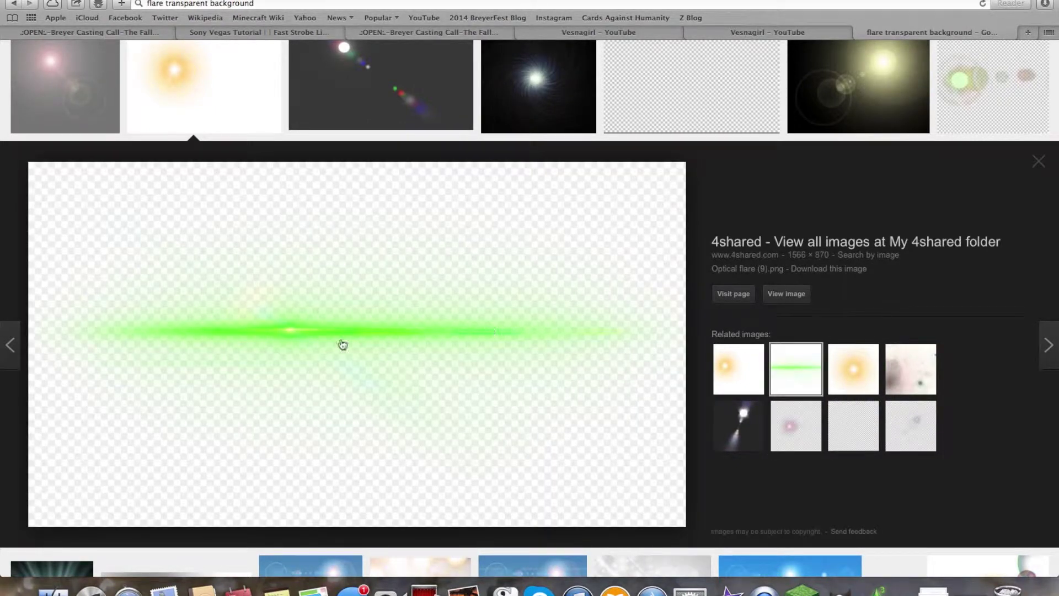
click(1037, 169)
- Scroll the results and preview the large blue starburst and purple lens flare images
scroll(634, 259, down, 5)
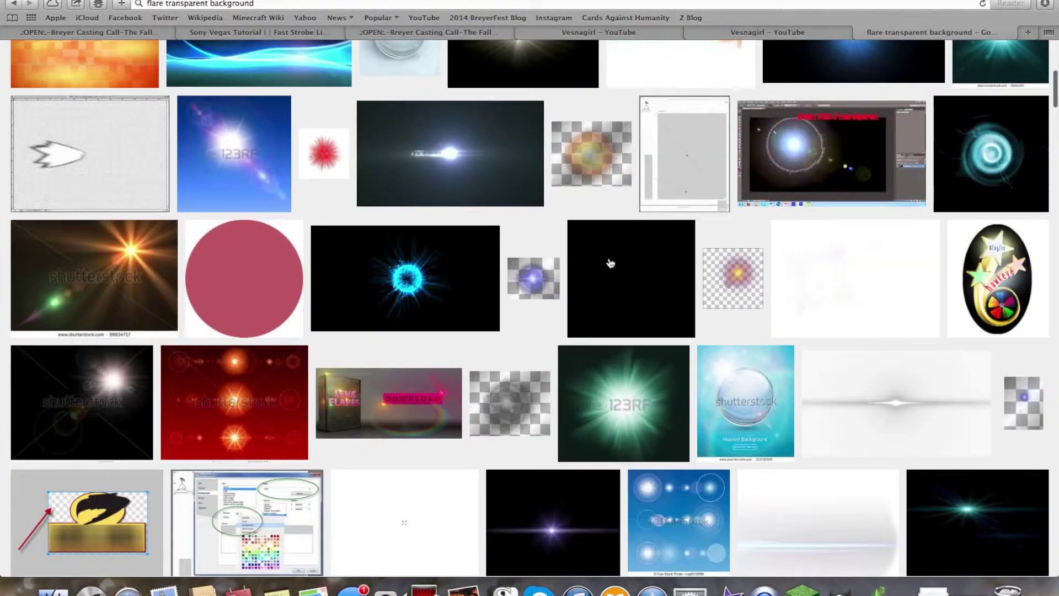
scroll(611, 263, down, 3)
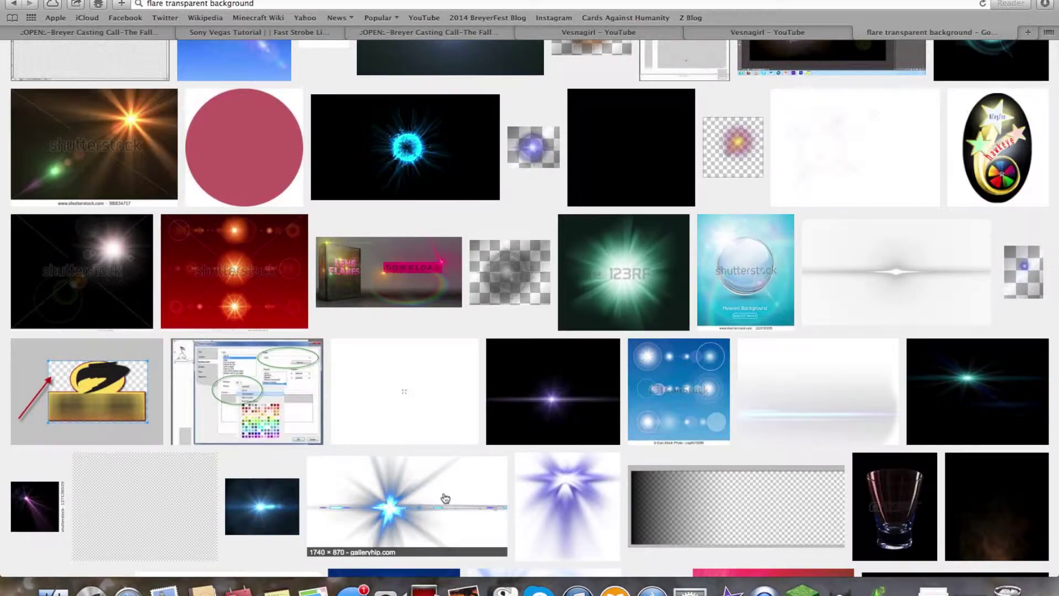
click(445, 498)
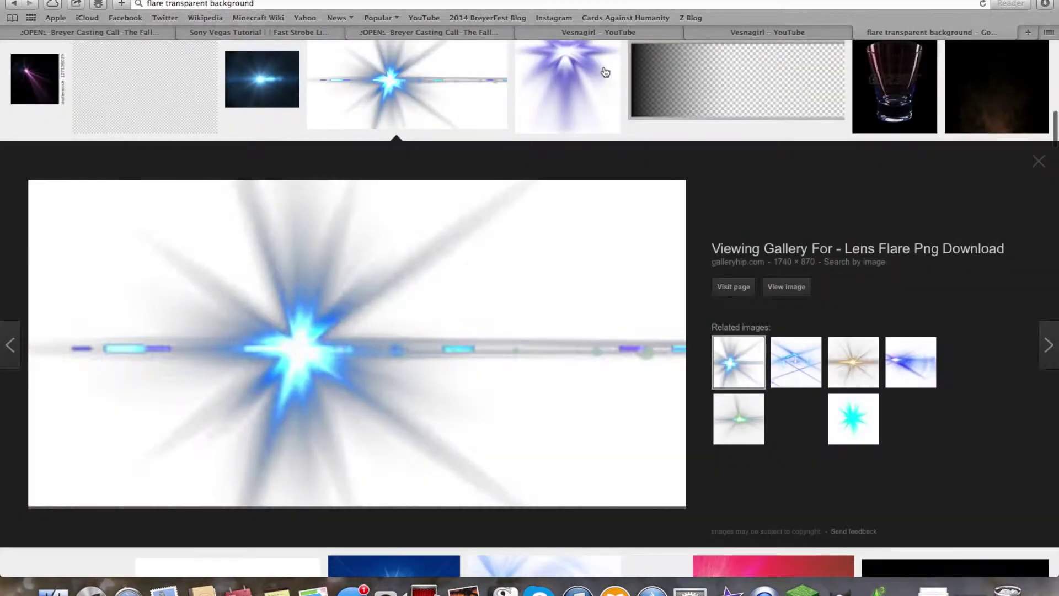
click(563, 91)
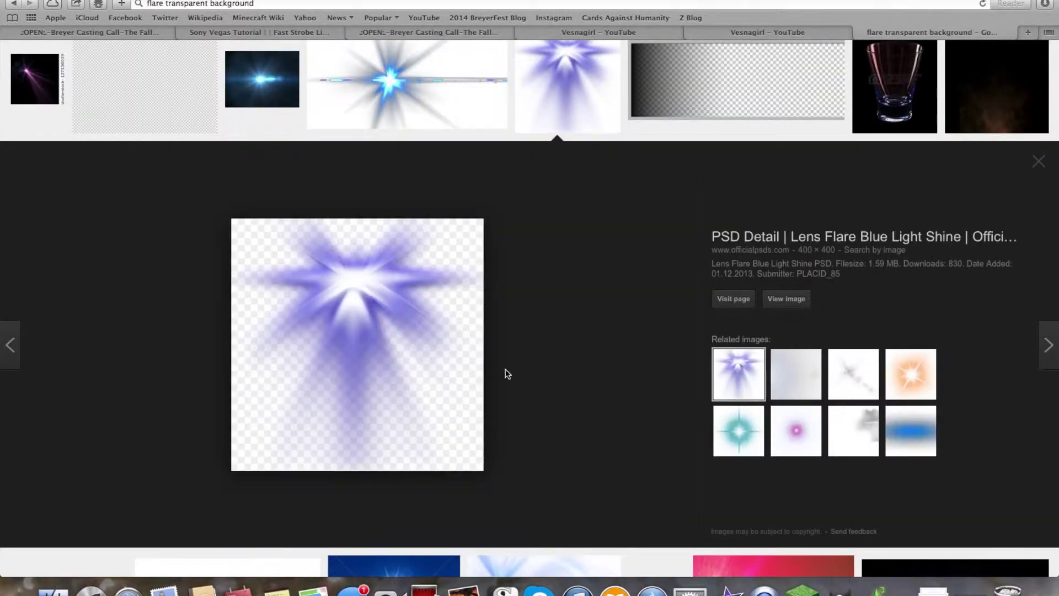
scroll(507, 374, down, 10)
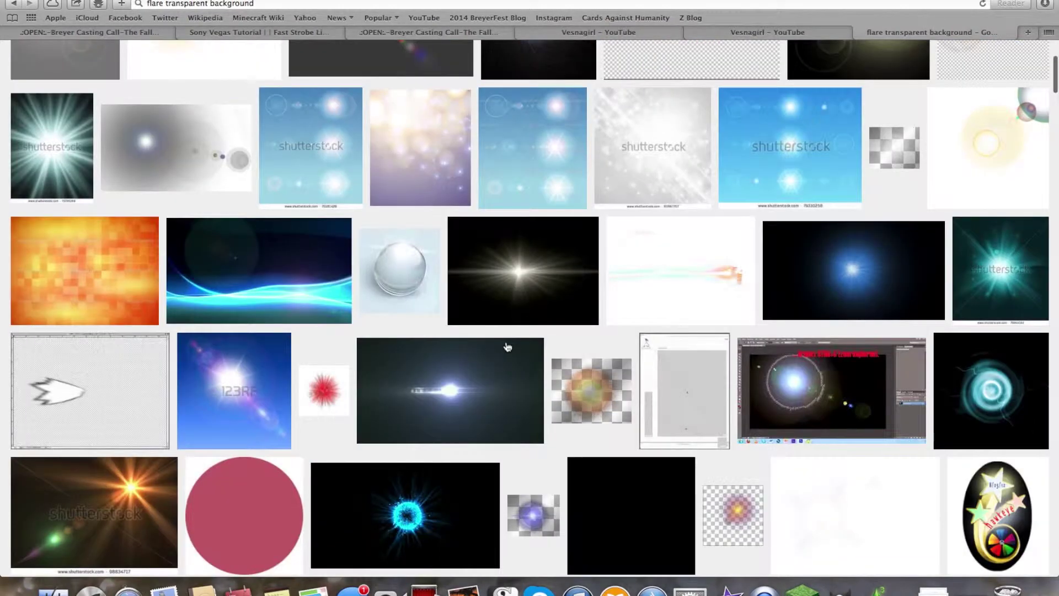
scroll(508, 347, up, 3)
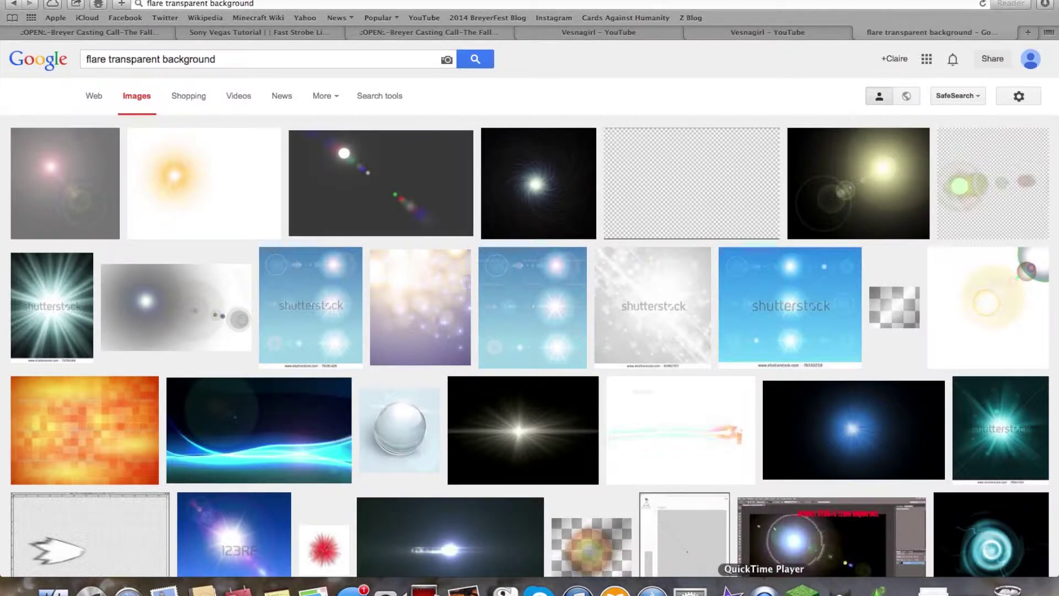
- Reopen the orange flare, open its saving options, check recent Downloads, and go back to iMovie
click(244, 197)
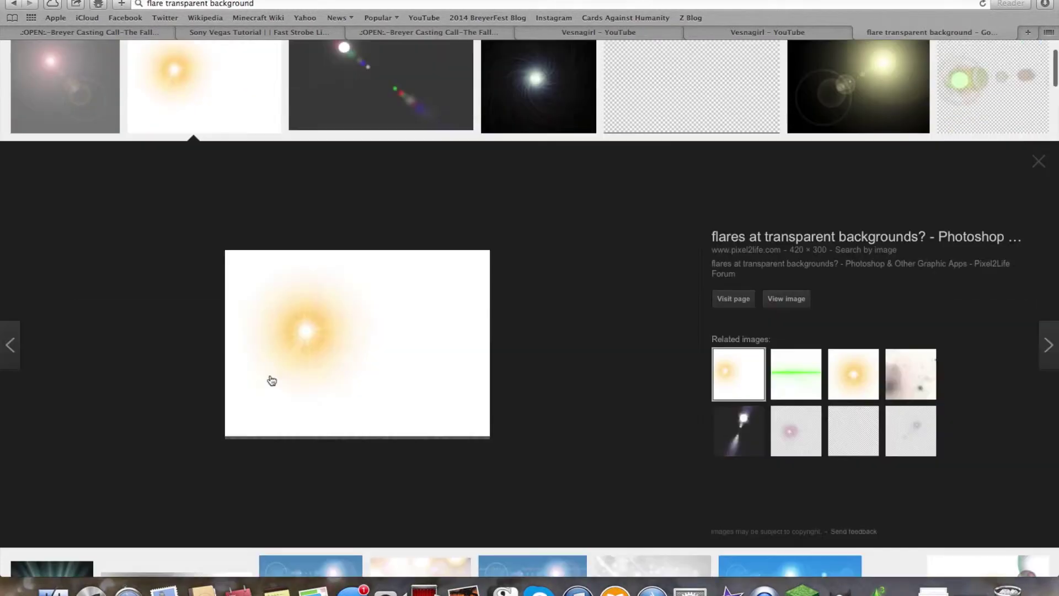
right_click(398, 332)
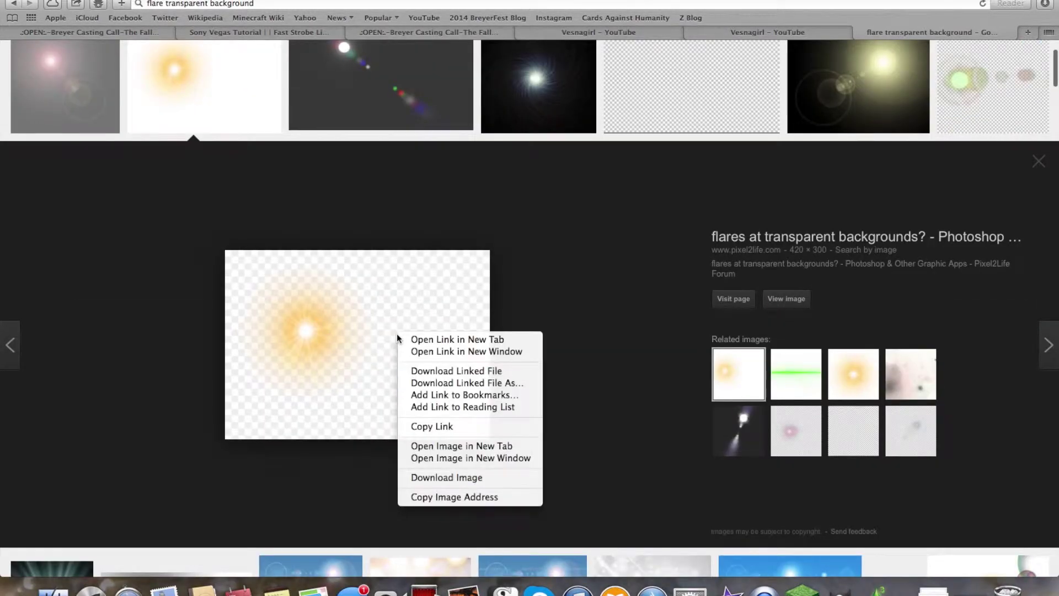
click(596, 371)
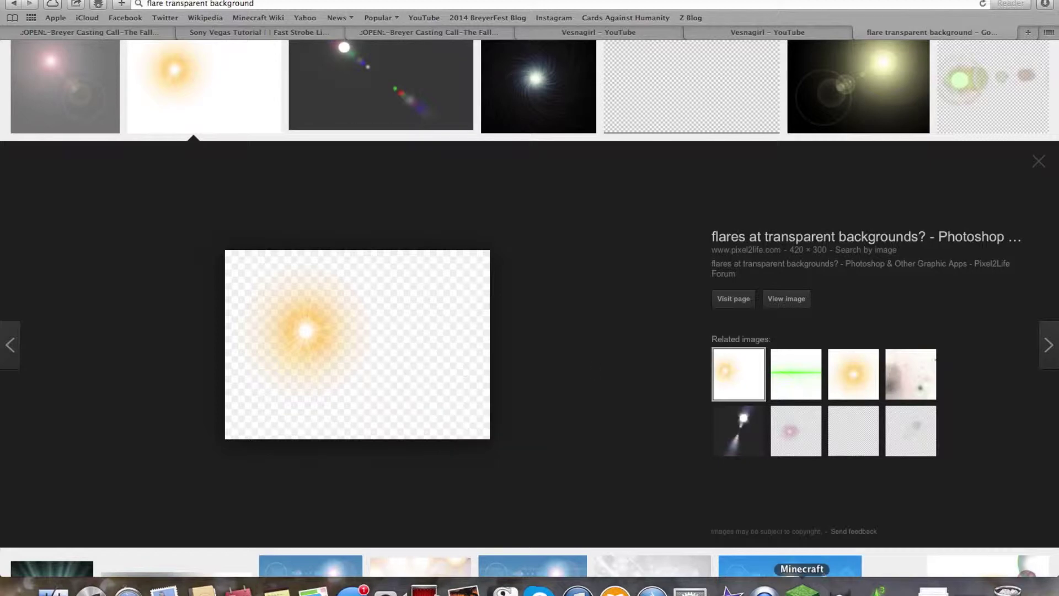
click(933, 588)
click(949, 570)
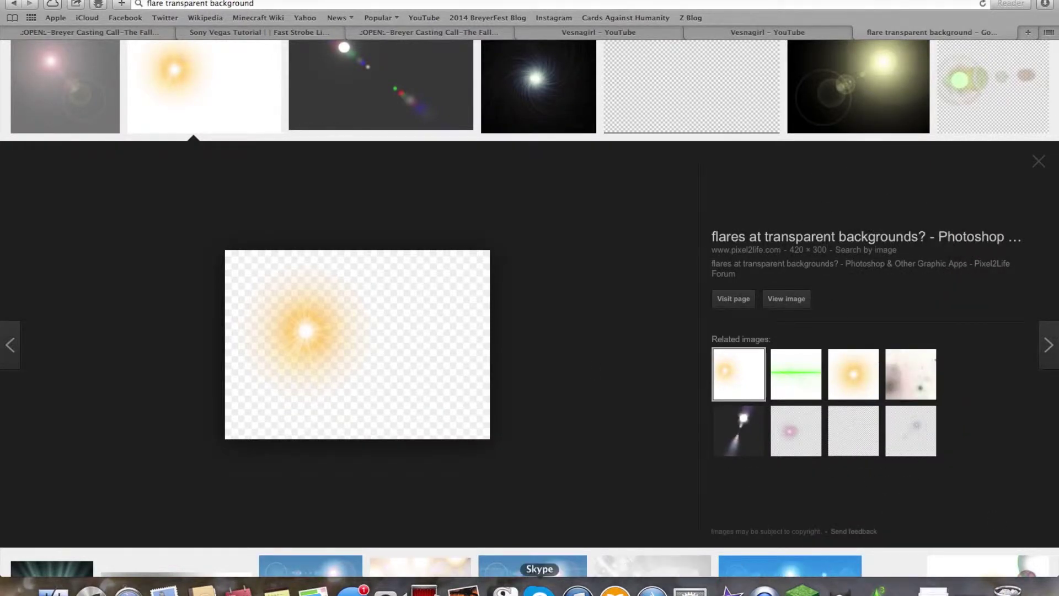
click(733, 589)
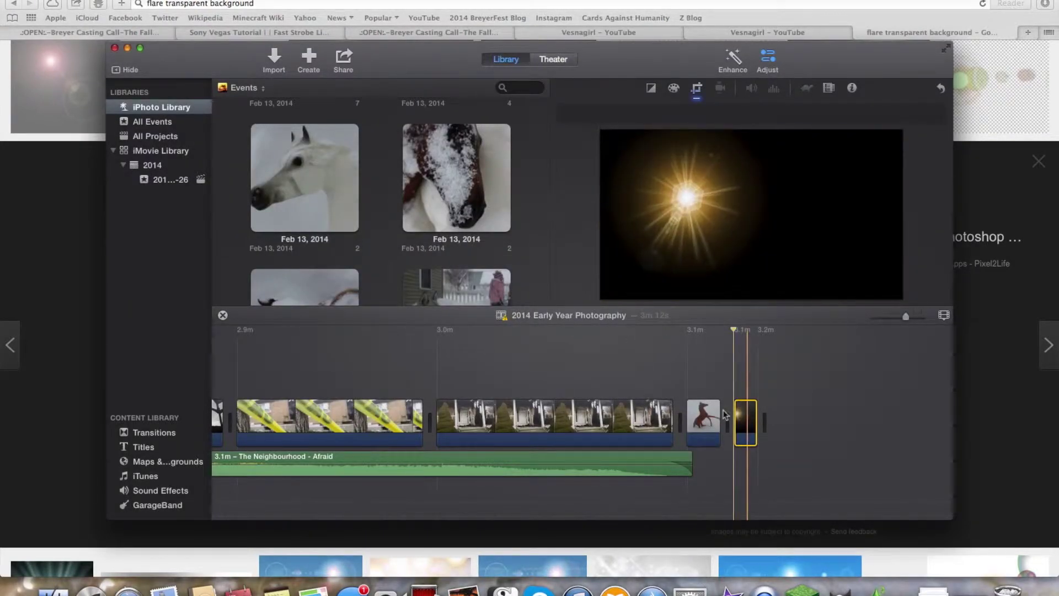
- Lay the flare clip over the last horse photo as a cutaway and apply Ken Burns to the photo
drag(742, 422, 692, 373)
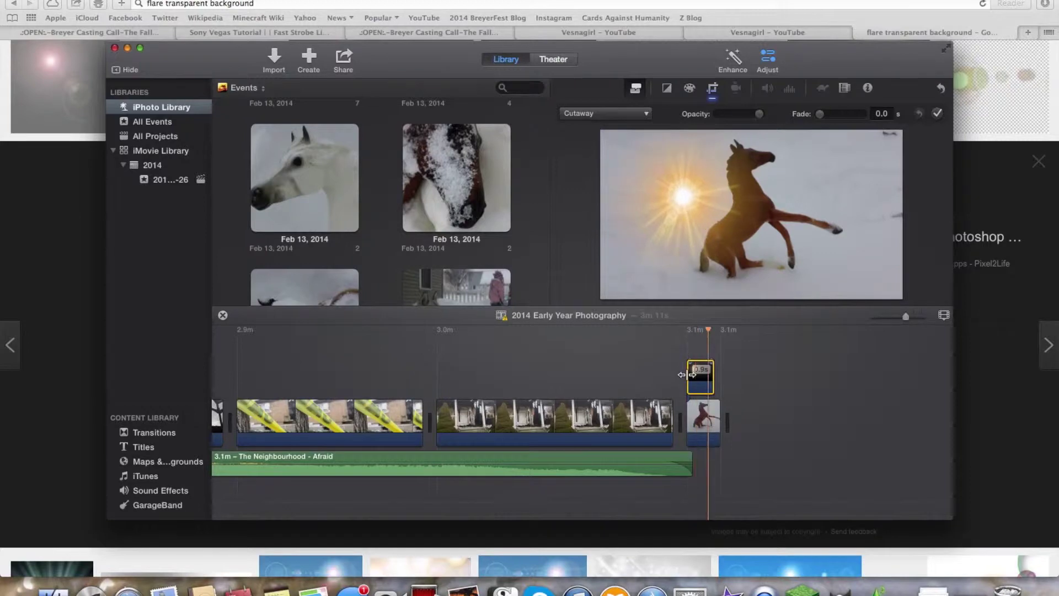
click(720, 381)
click(713, 90)
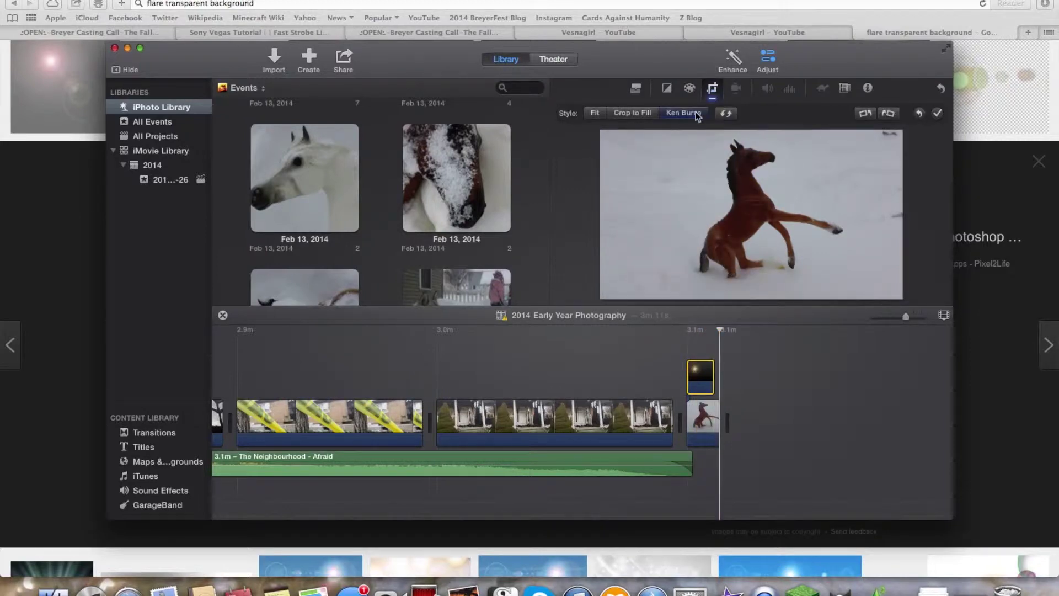
click(704, 113)
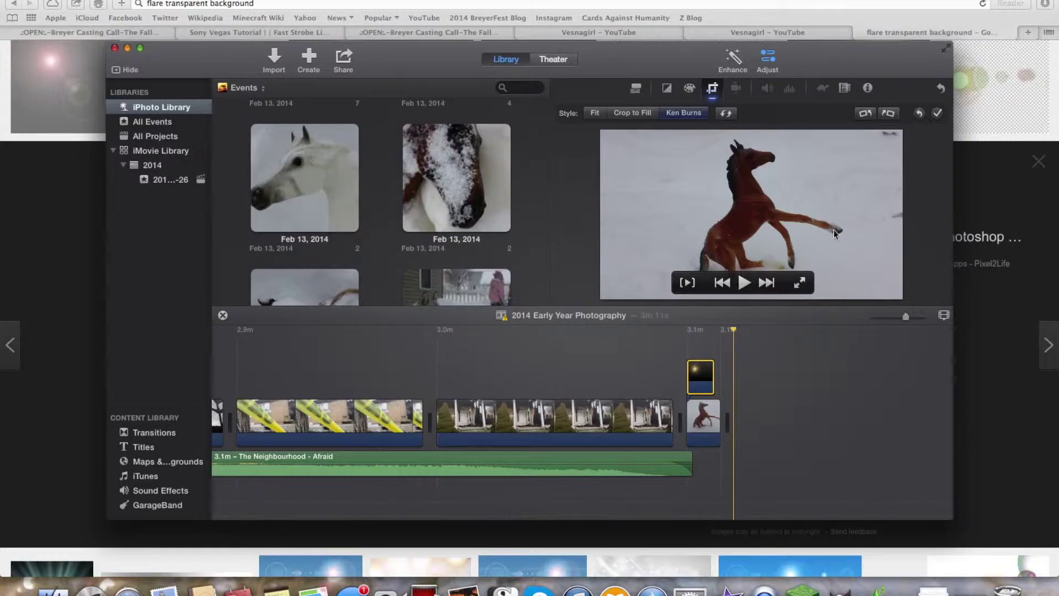
- Rotate the flare cutaway a half turn and set its pan start and end framing
click(700, 376)
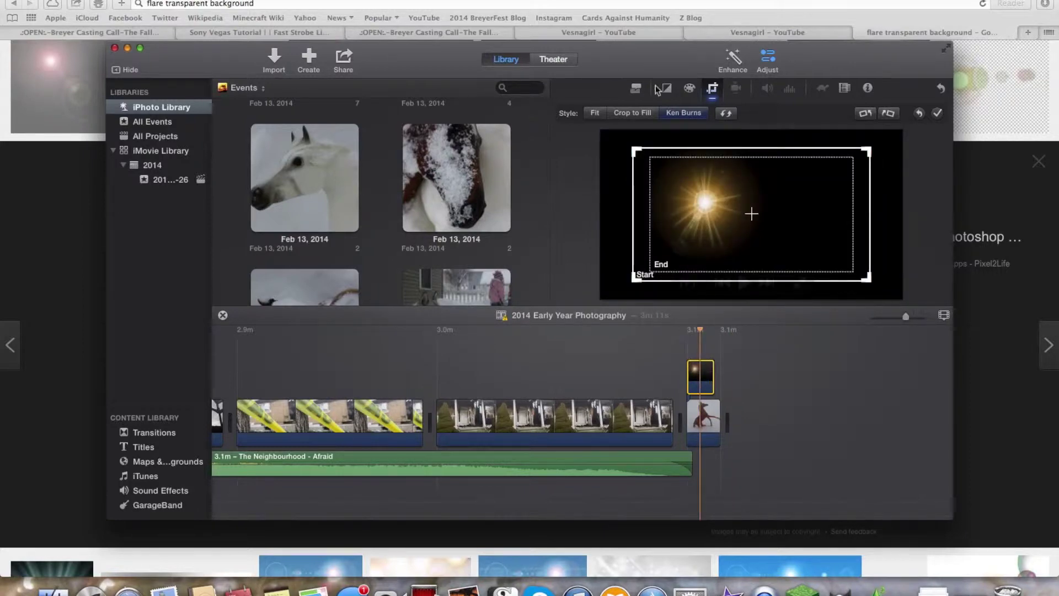
click(713, 89)
click(713, 90)
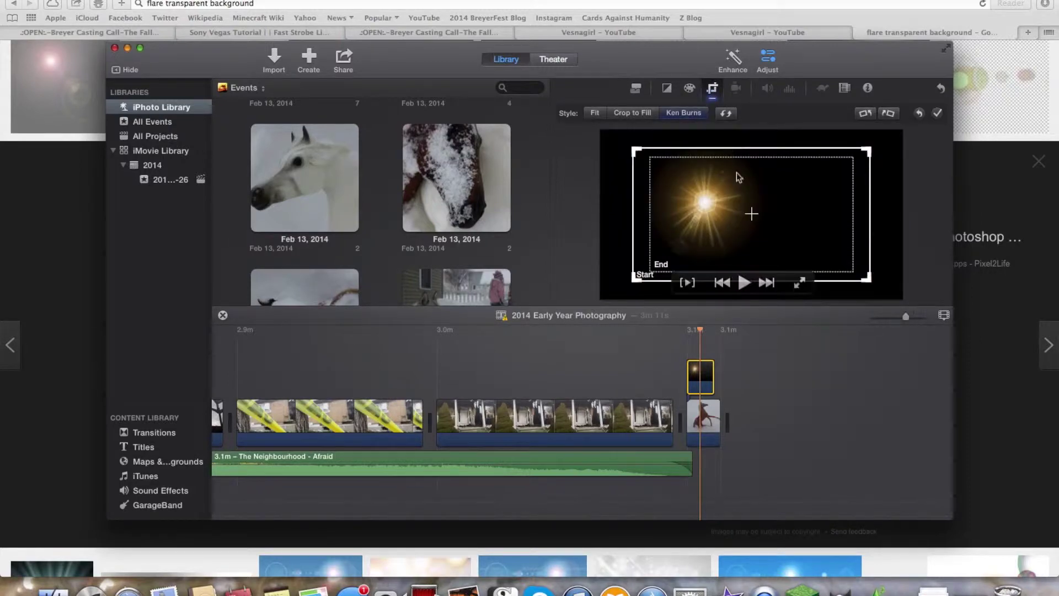
click(888, 114)
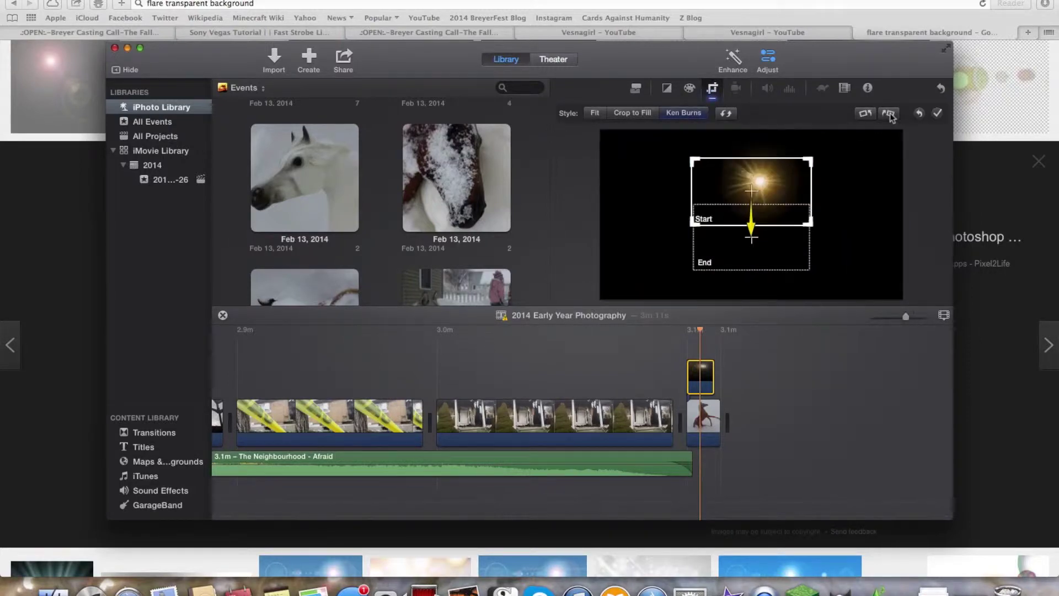
click(888, 114)
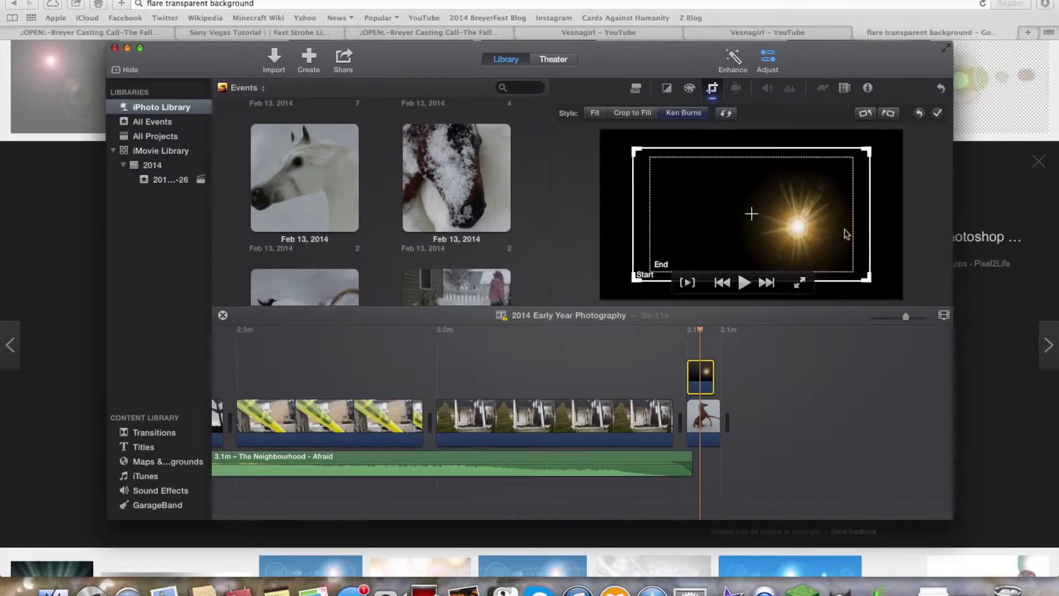
drag(698, 222, 651, 232)
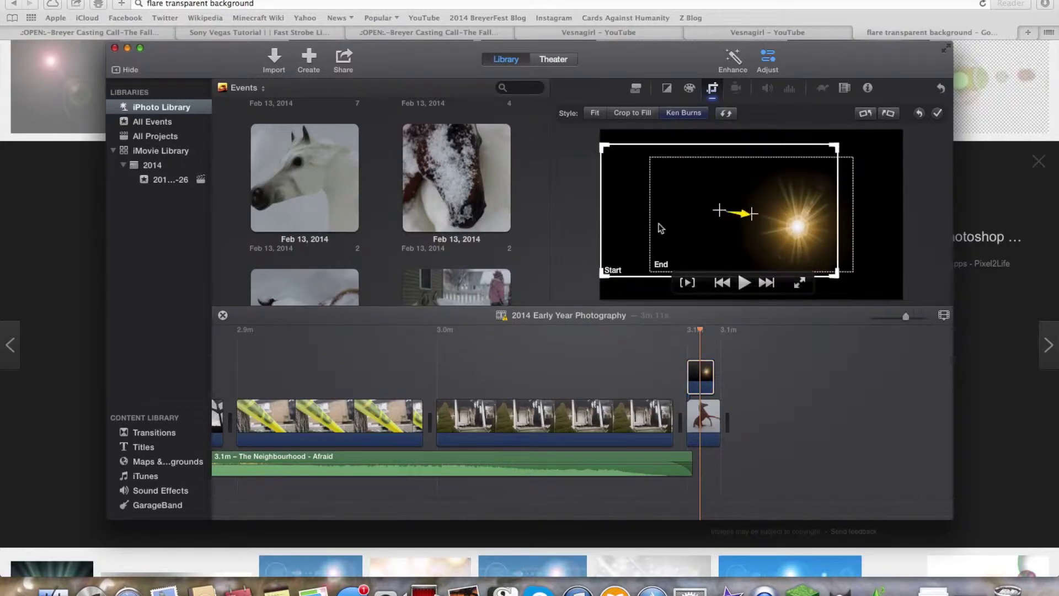
drag(850, 220, 905, 225)
click(938, 113)
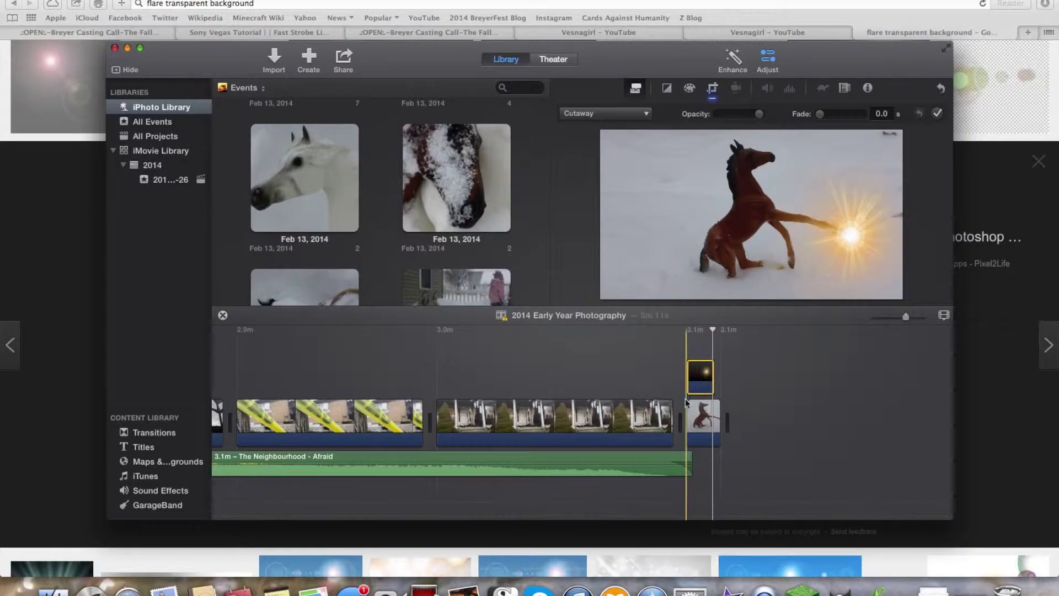
- Reapply Ken Burns to the flare, shifting and tightening the Start framing, then apply the revised pan
click(720, 358)
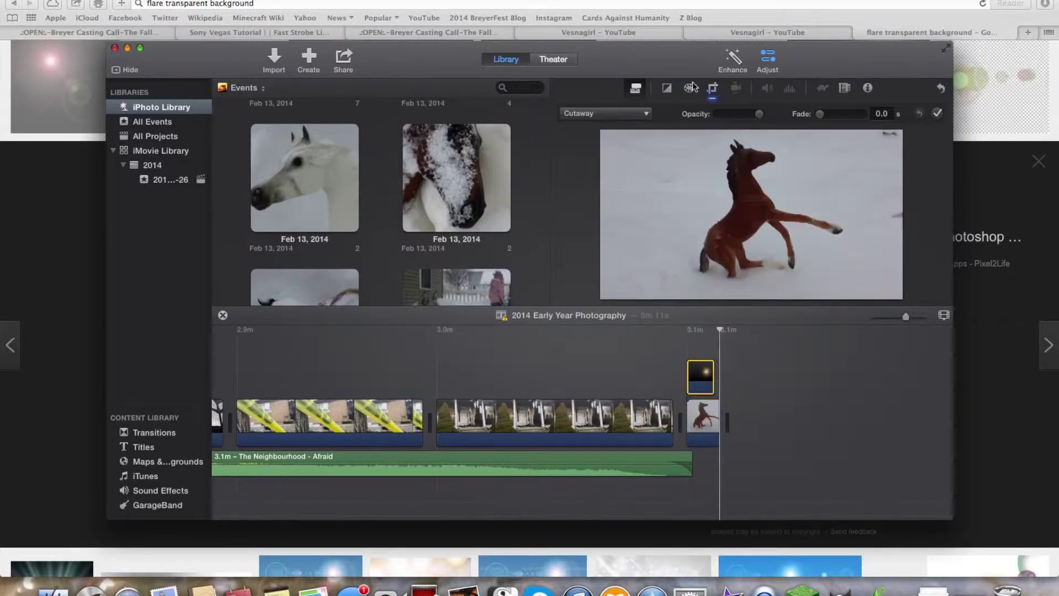
click(713, 89)
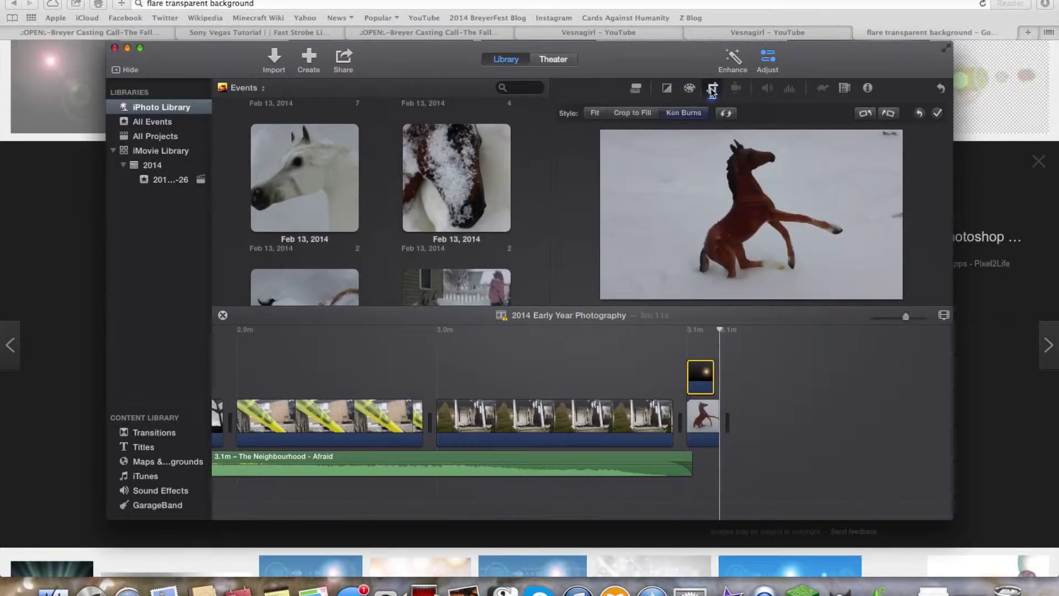
click(690, 113)
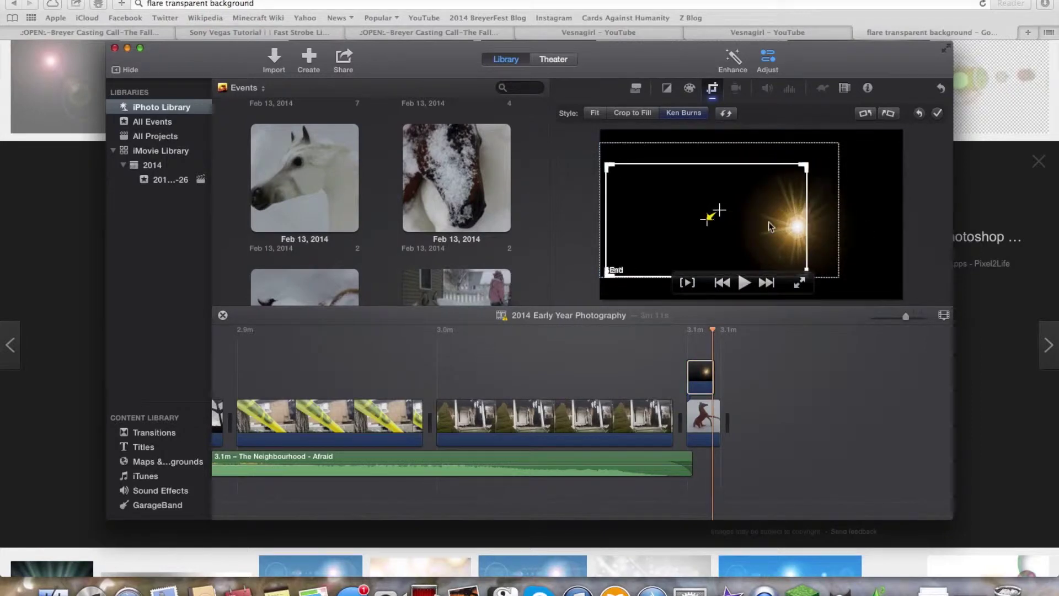
drag(822, 161, 886, 161)
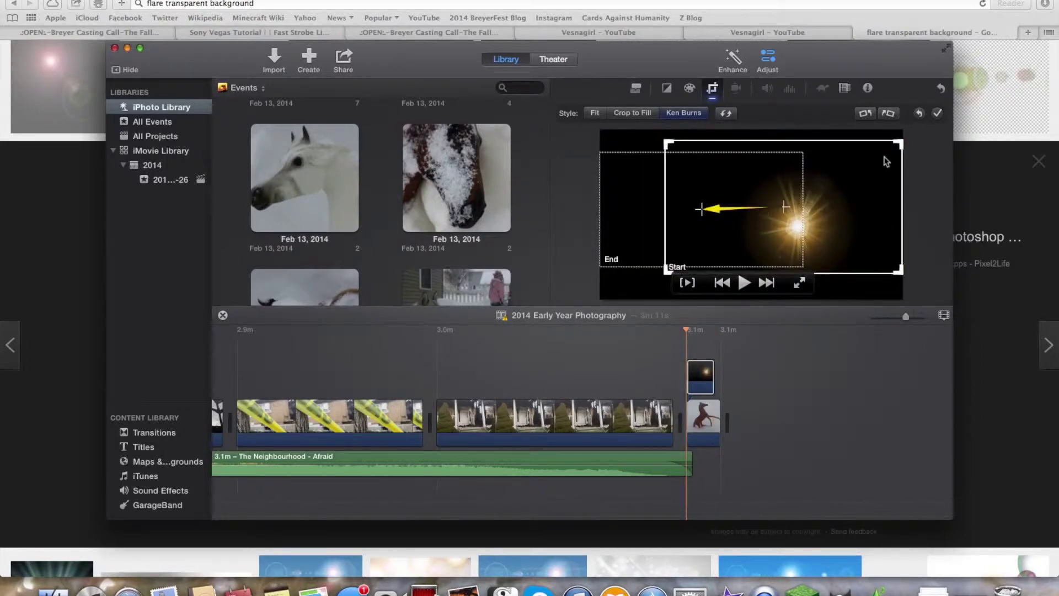
drag(668, 143, 692, 149)
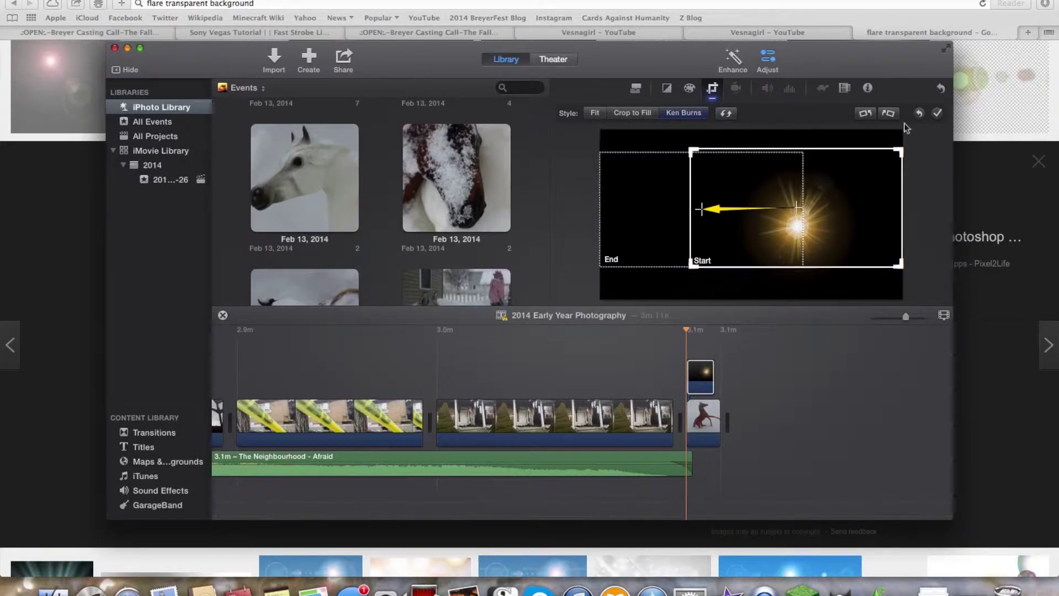
click(938, 113)
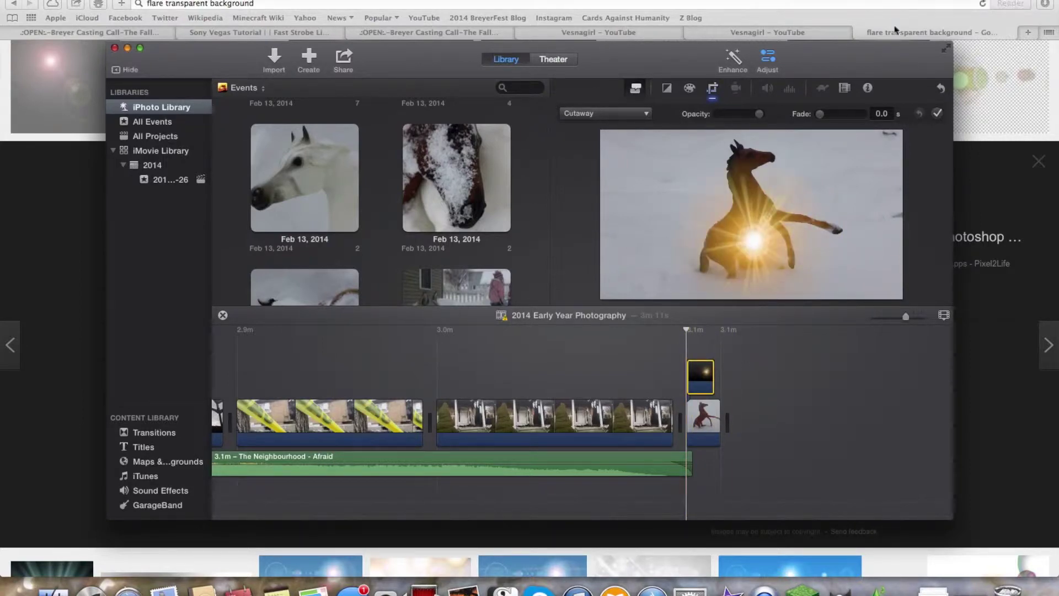
- Shorten the flare cutaway, slide it later over the horse photo, and play the ending
drag(892, 58, 816, 17)
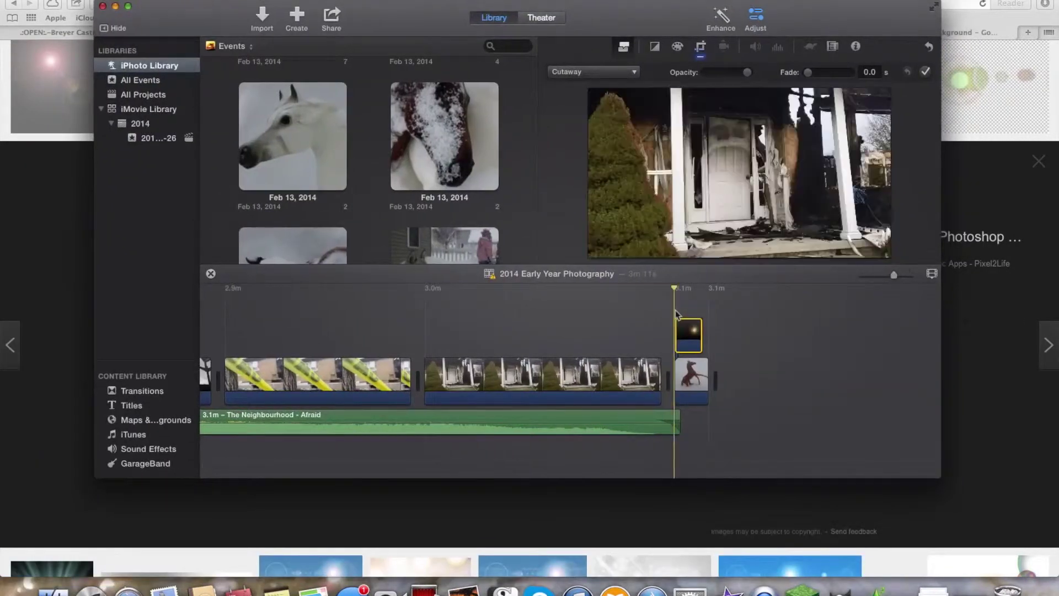
key(space)
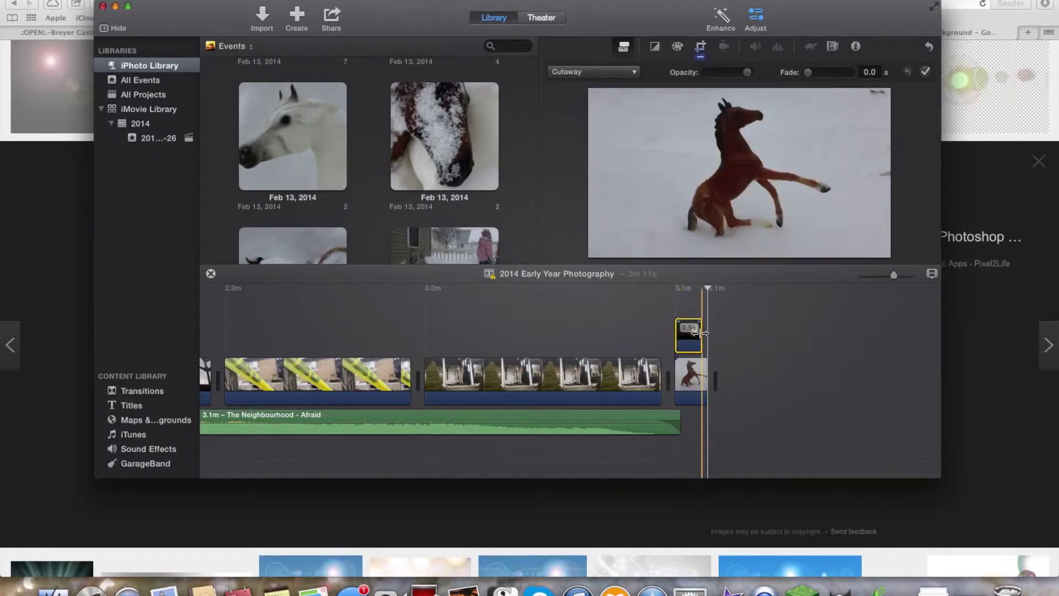
drag(701, 334, 679, 335)
mouse_move(710, 180)
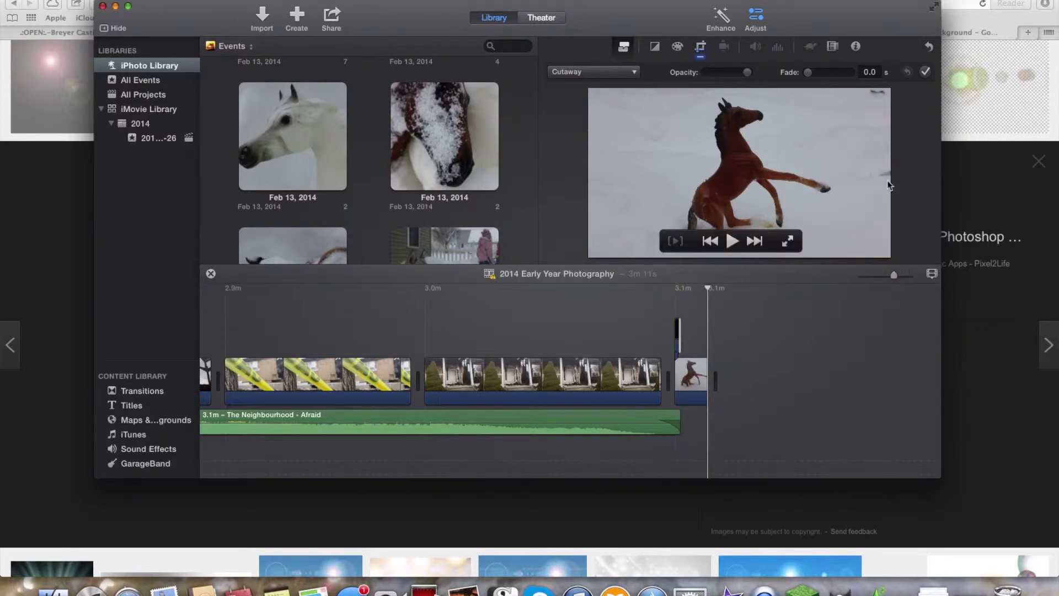
click(677, 337)
drag(677, 342, 698, 337)
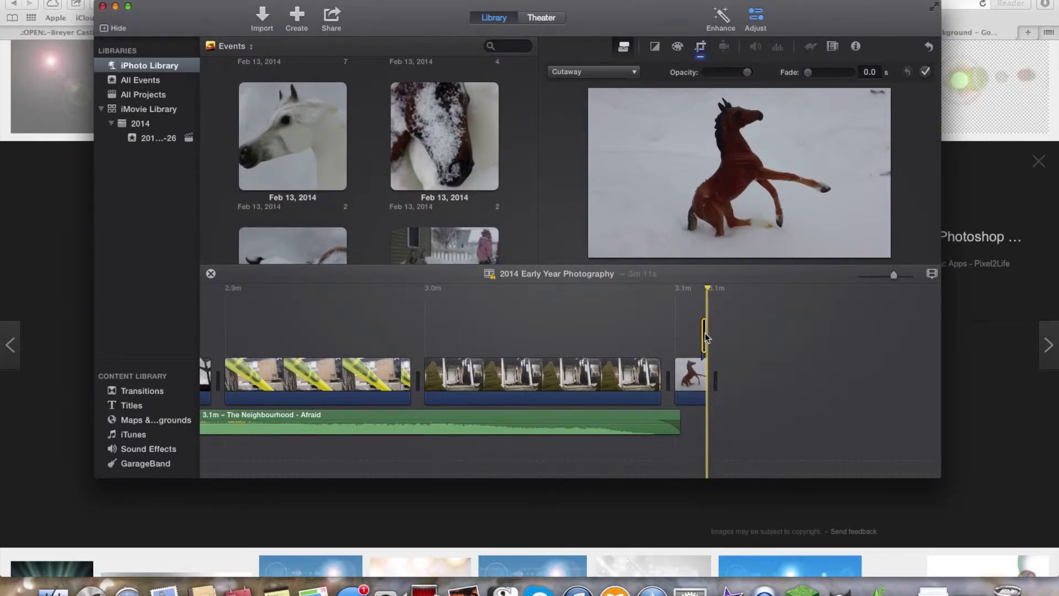
key(space)
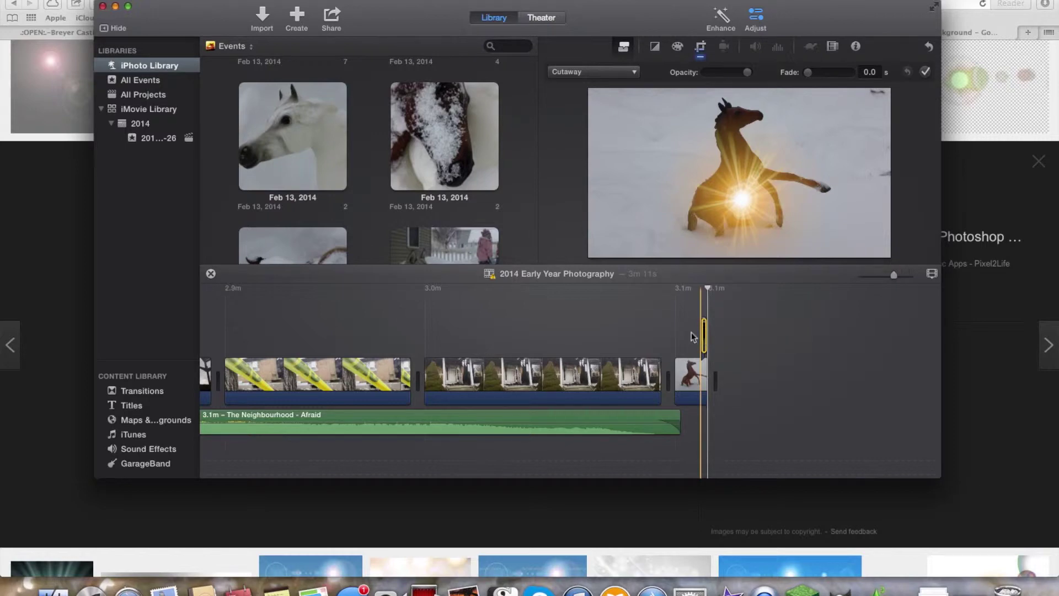
- Retrim the flare cutaway's start edge so it ends with the horse photo
click(691, 333)
click(702, 336)
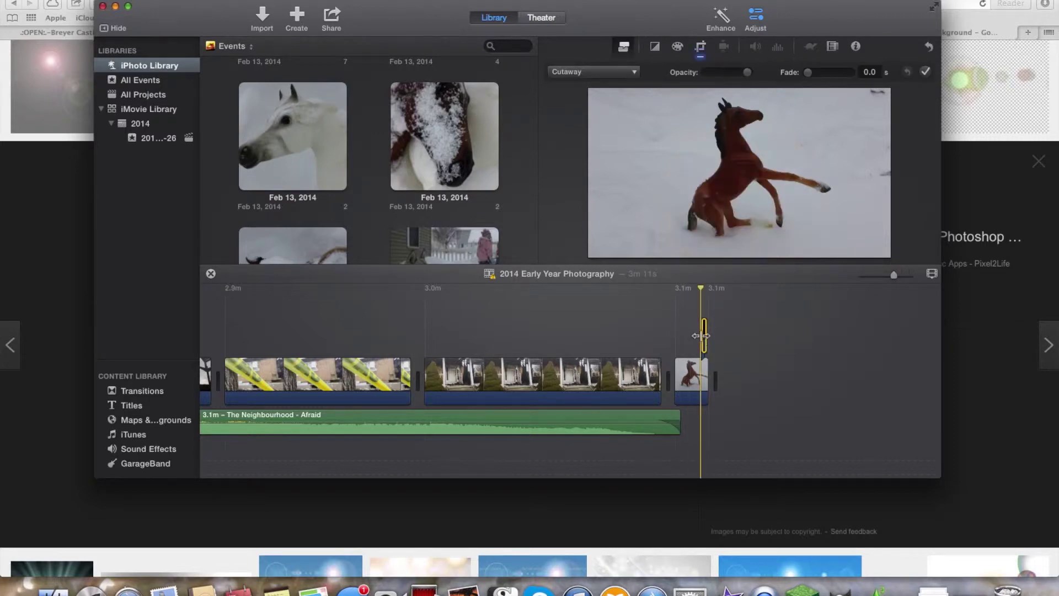
drag(702, 335, 691, 331)
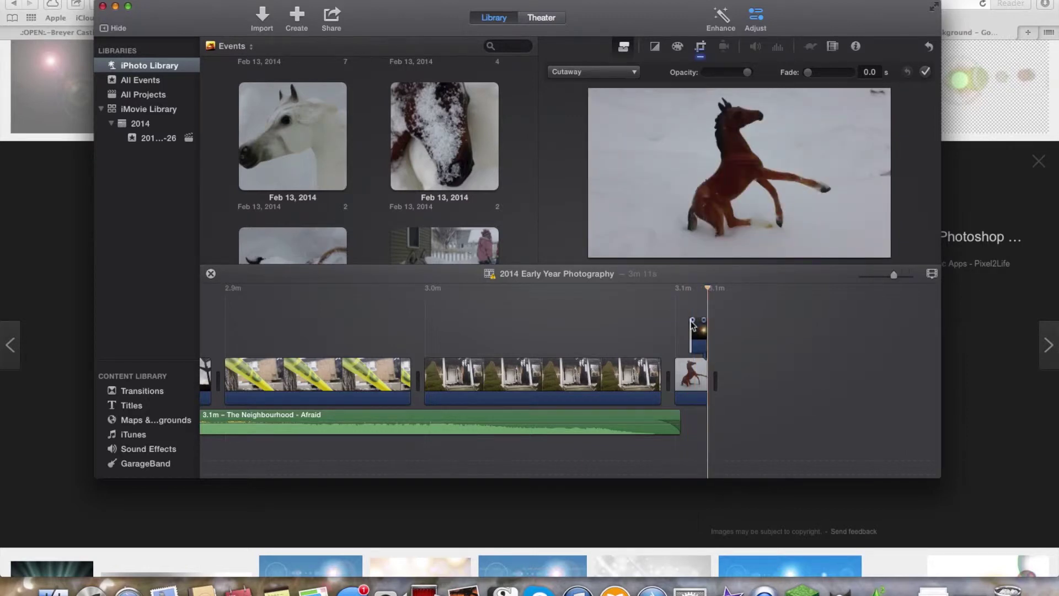
drag(691, 340, 702, 339)
- Move the flare cutaway's Ken Burns End framing right, apply it, and preview the ending
click(691, 375)
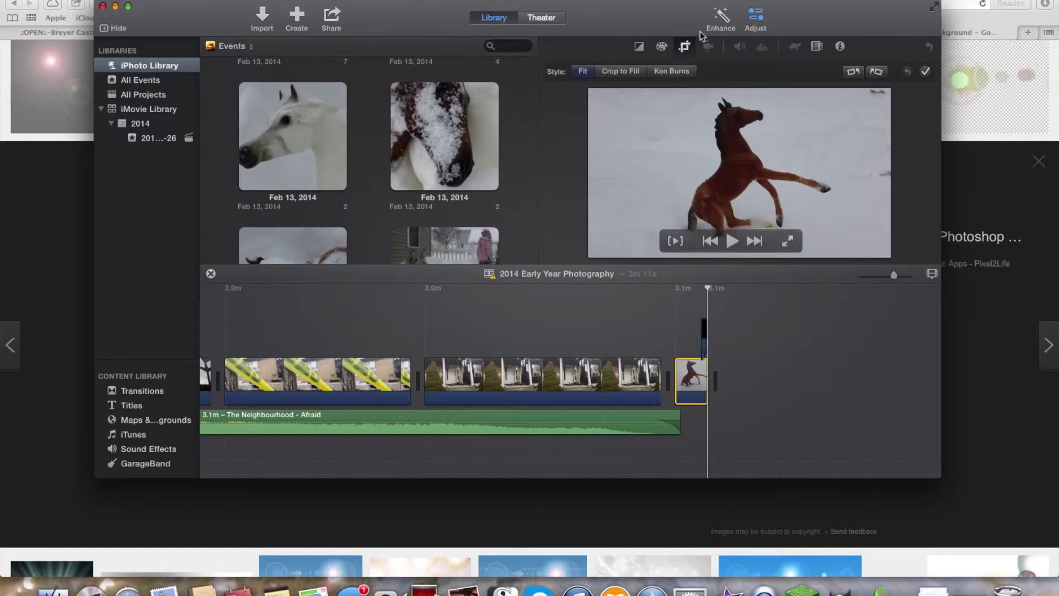
click(672, 72)
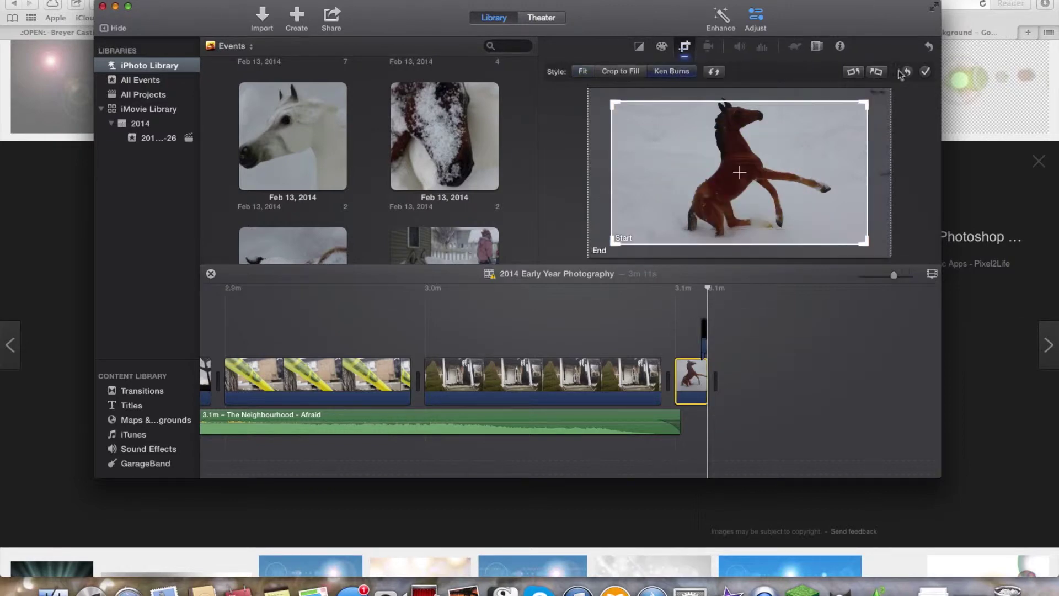
click(704, 335)
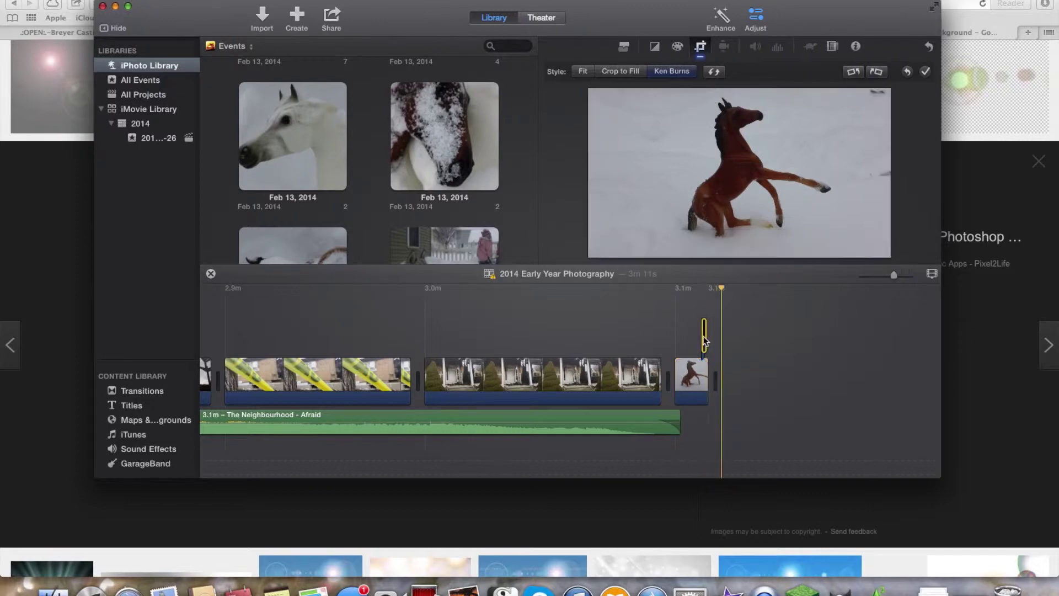
drag(625, 187, 679, 184)
click(926, 71)
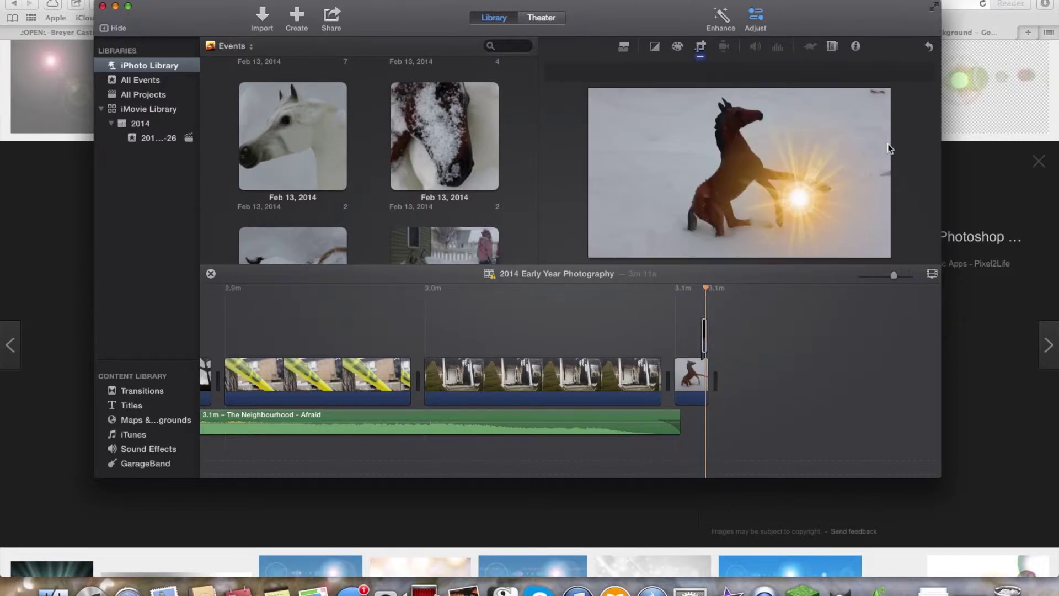
click(689, 337)
key(space)
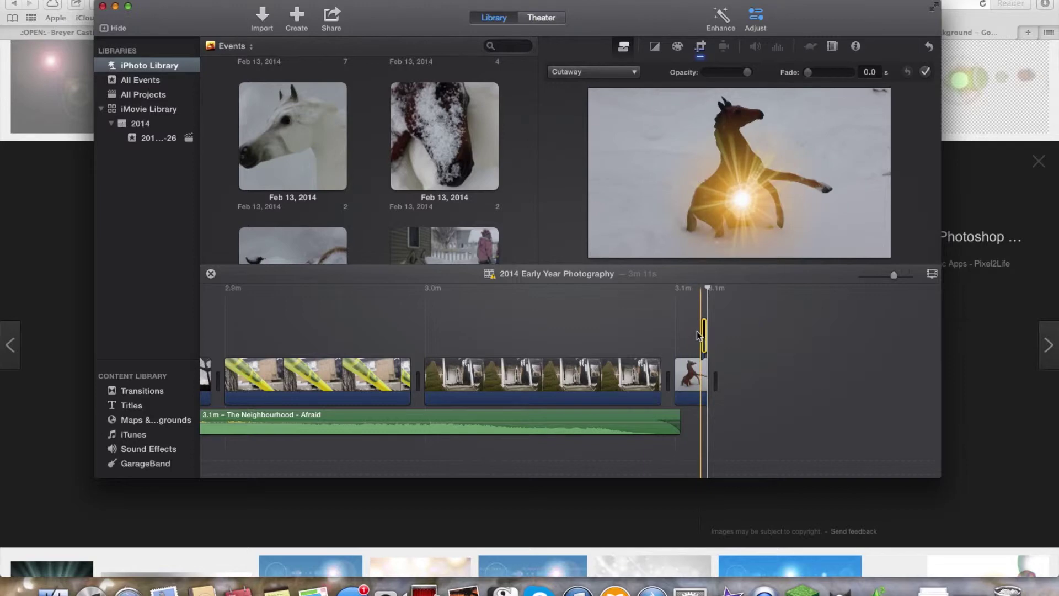
- Set the horse photo's crop to Fit so it shows whole without panning, then play it
click(691, 381)
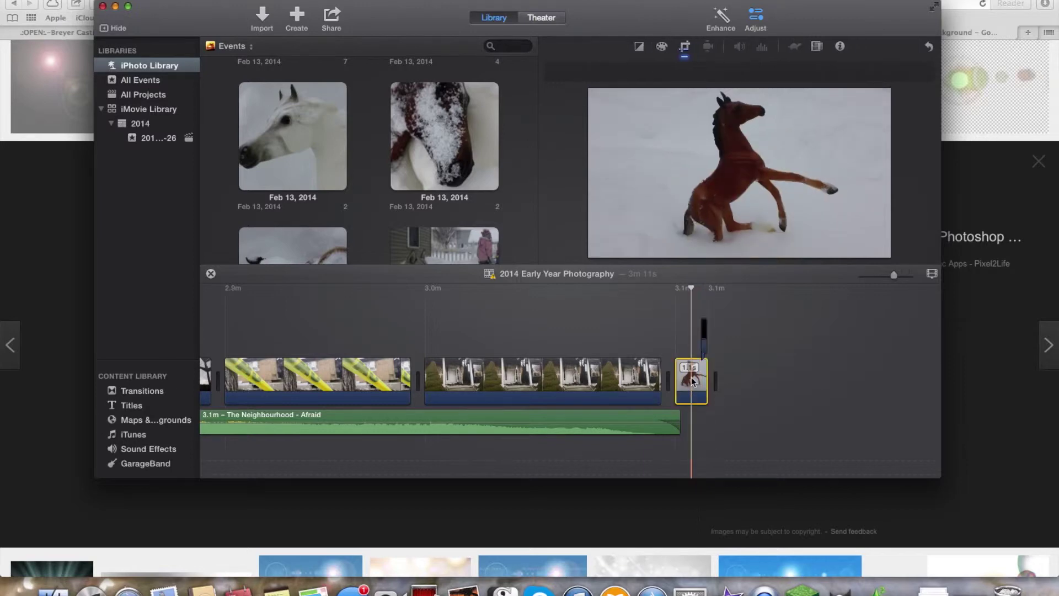
click(685, 47)
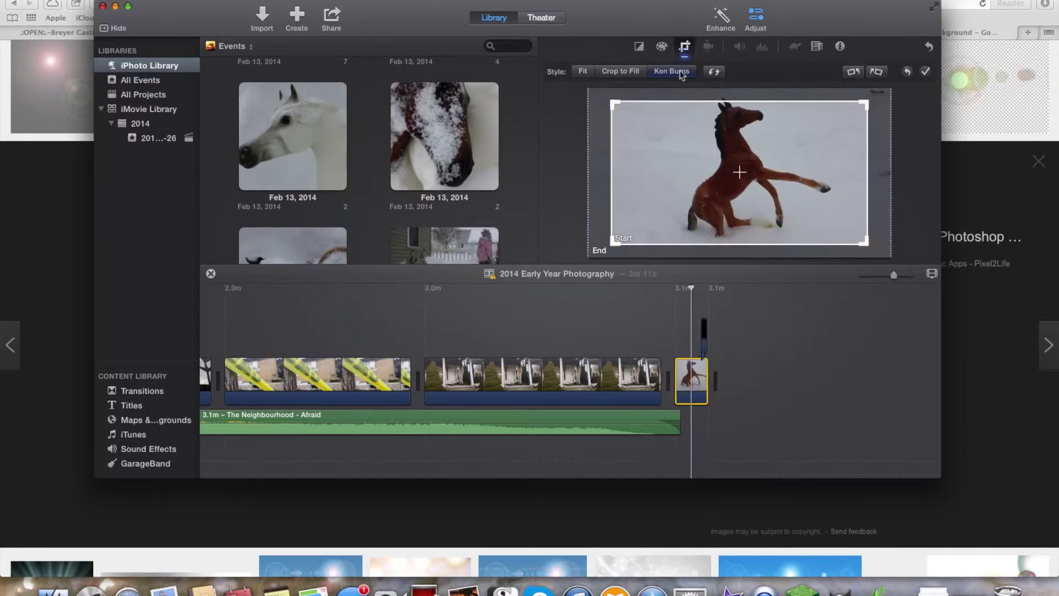
click(584, 71)
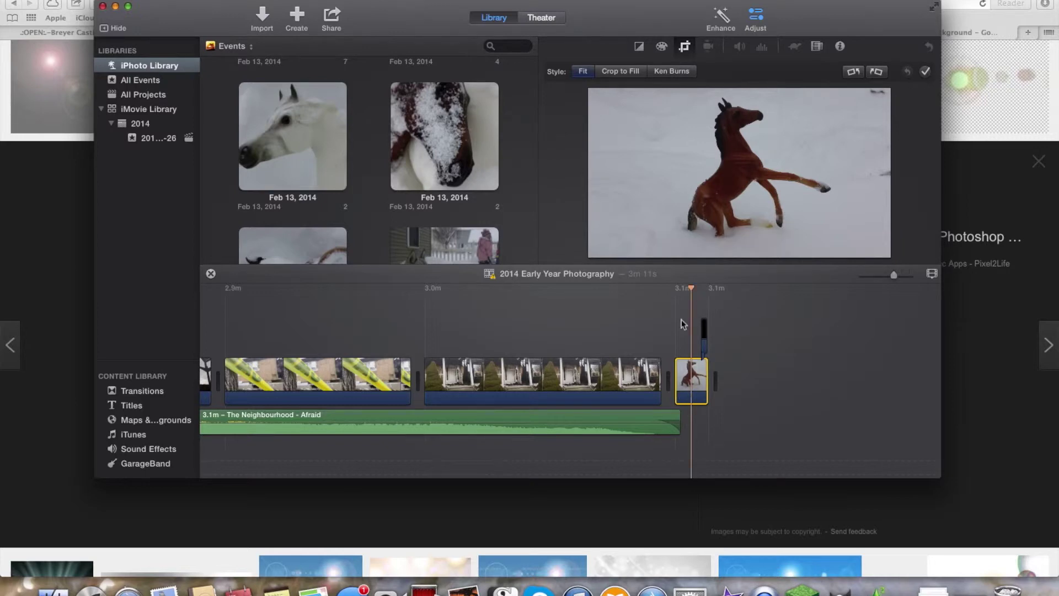
key(space)
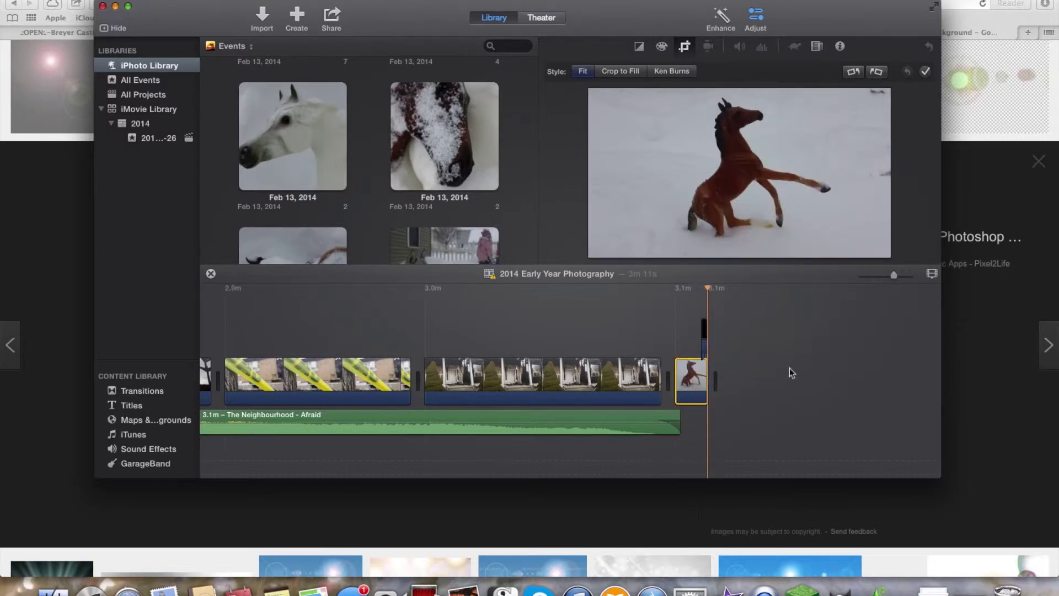
- Move the flare pan's End framing left, make it smaller, and apply the update
click(704, 328)
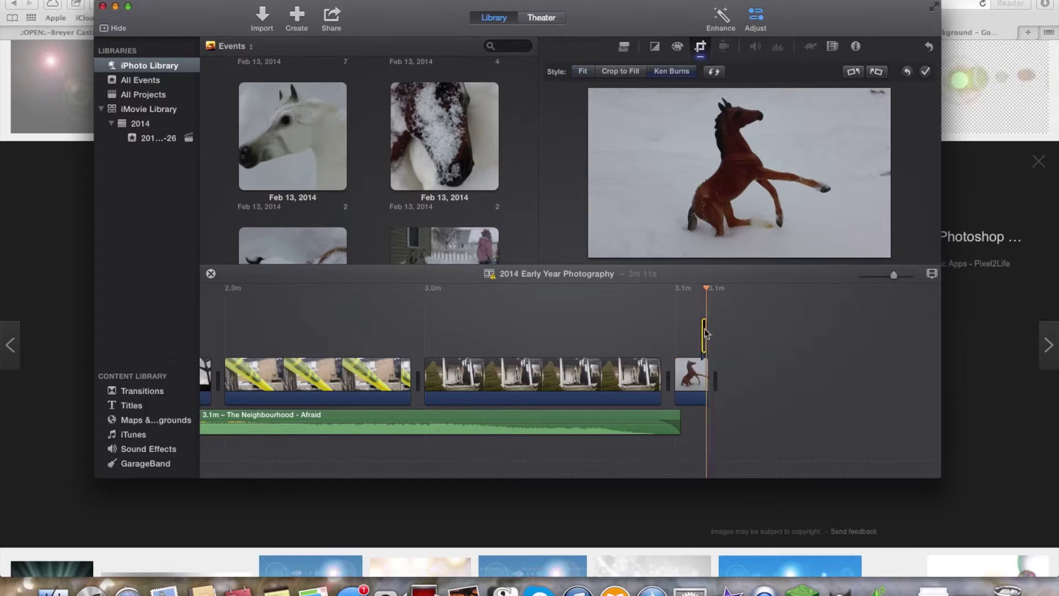
click(669, 72)
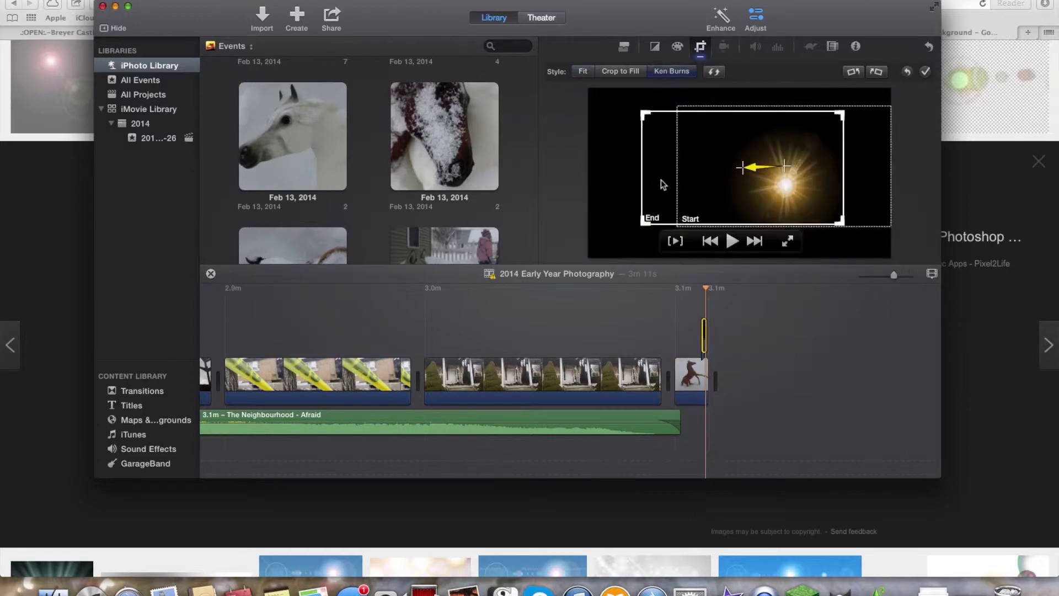
drag(697, 186, 598, 186)
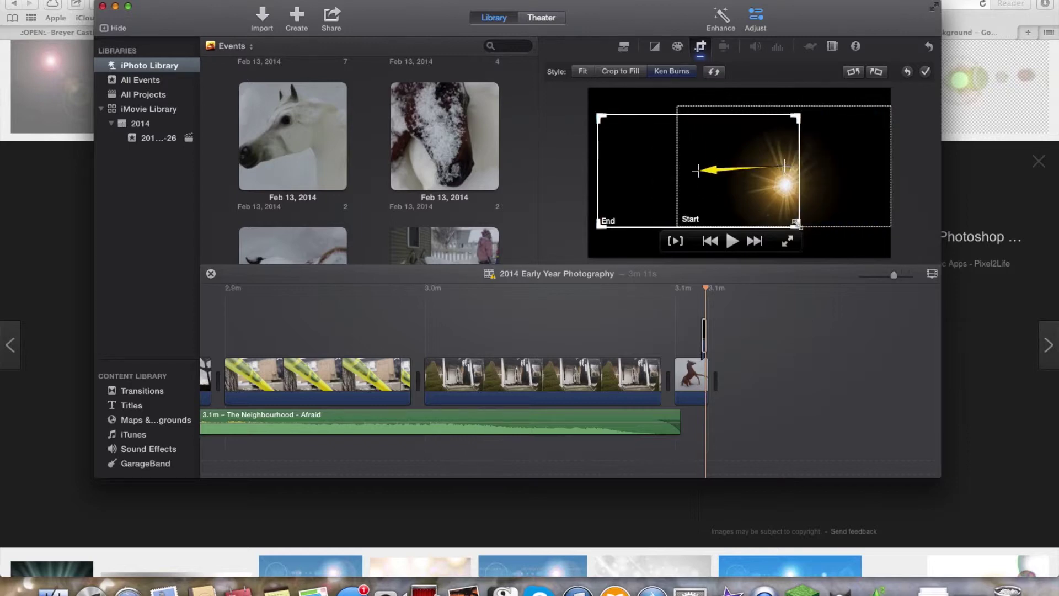
drag(817, 223, 759, 204)
drag(671, 159, 738, 170)
click(925, 72)
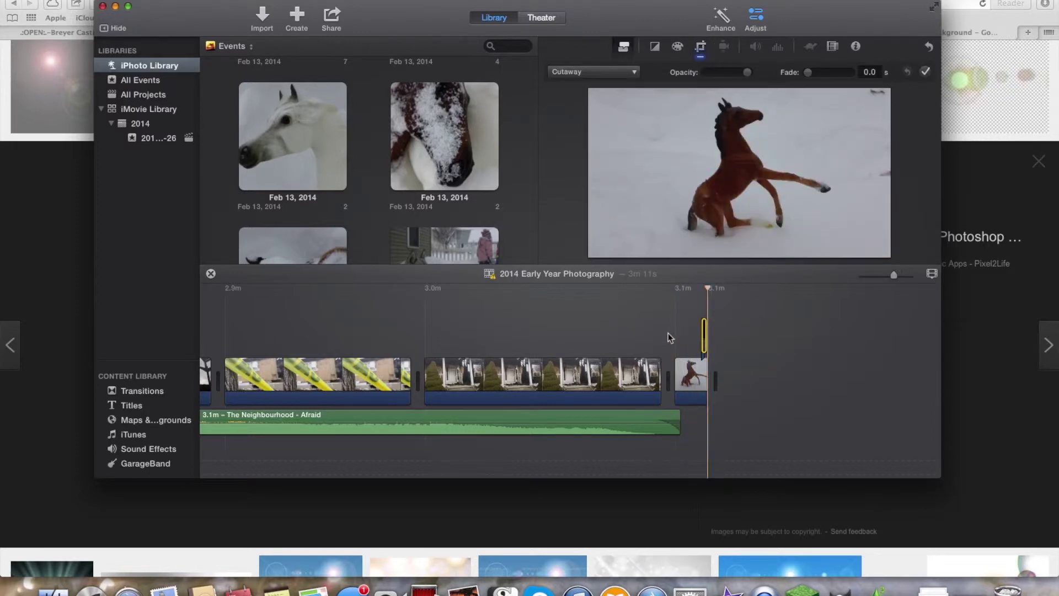
- Shrink the Ken Burns Start frame and place it over the bright flare
click(700, 46)
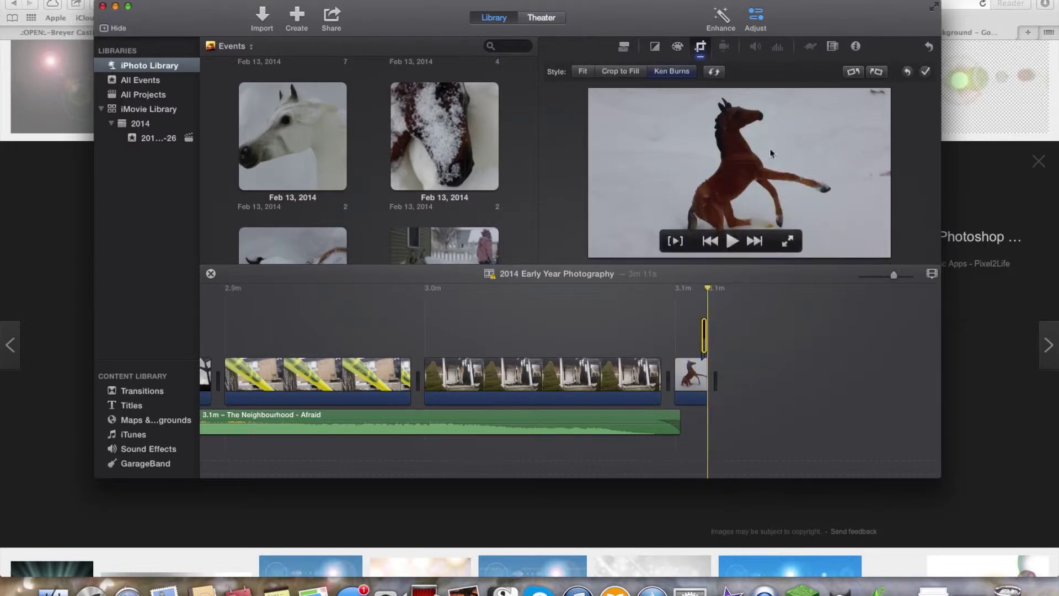
click(663, 72)
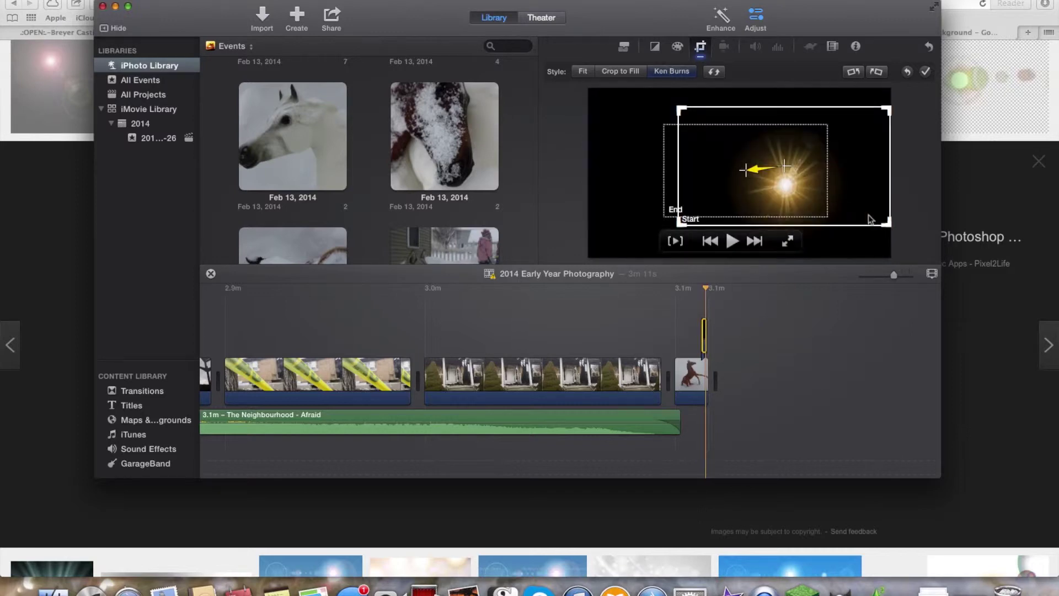
drag(879, 224, 844, 200)
drag(761, 123, 806, 140)
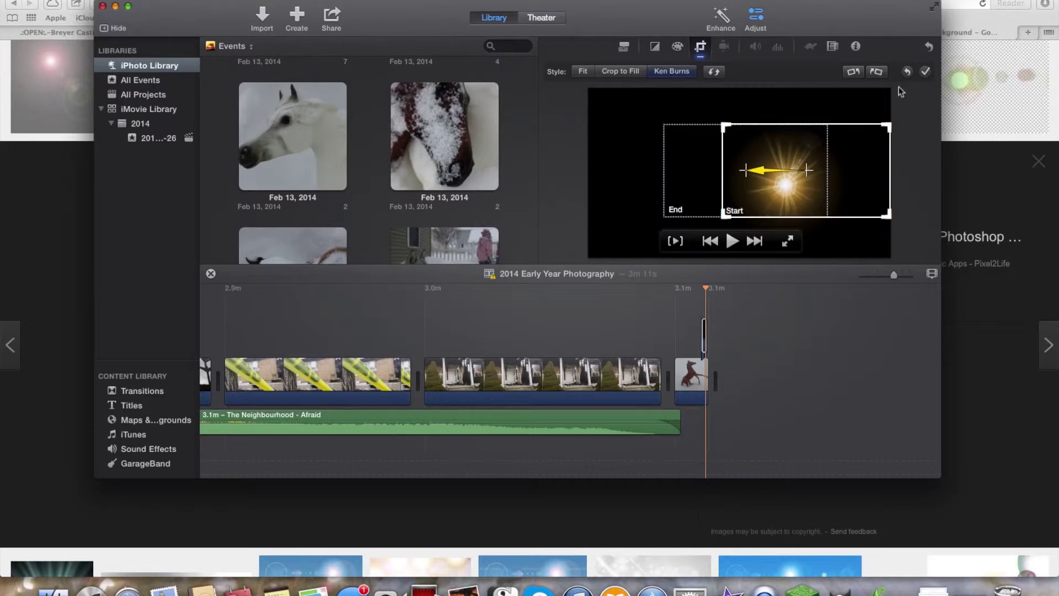
click(926, 72)
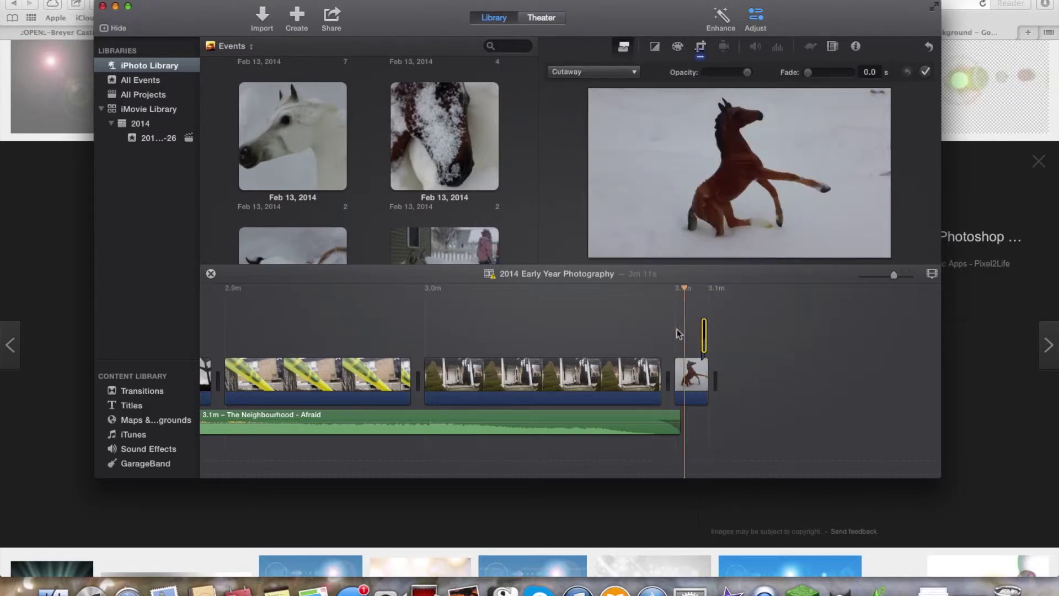
- Enlarge the End frame to the picture edge, enlarge Start toward top left, level them, and preview
click(701, 46)
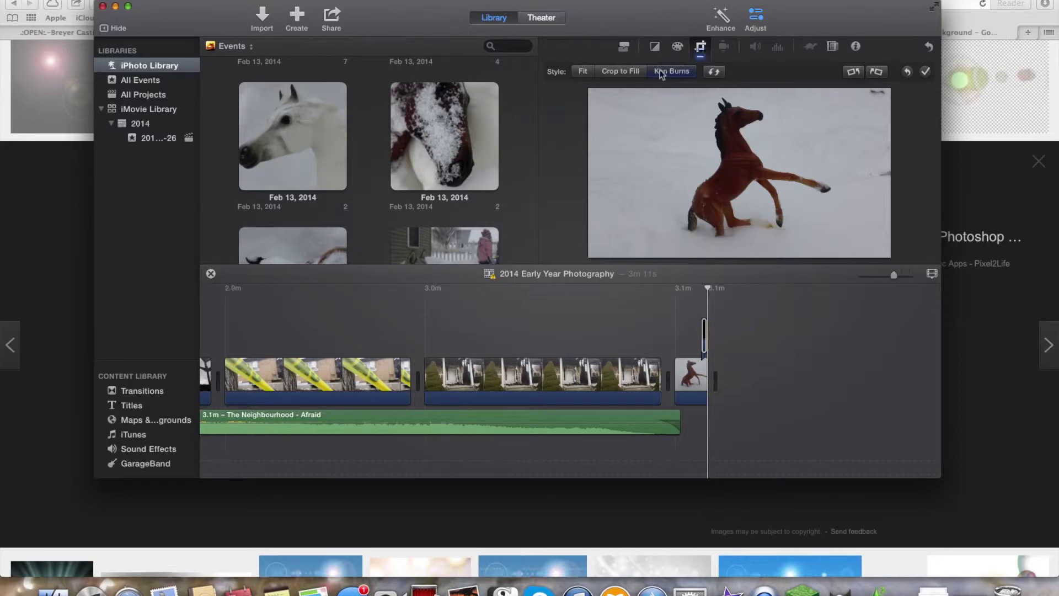
drag(698, 181, 641, 158)
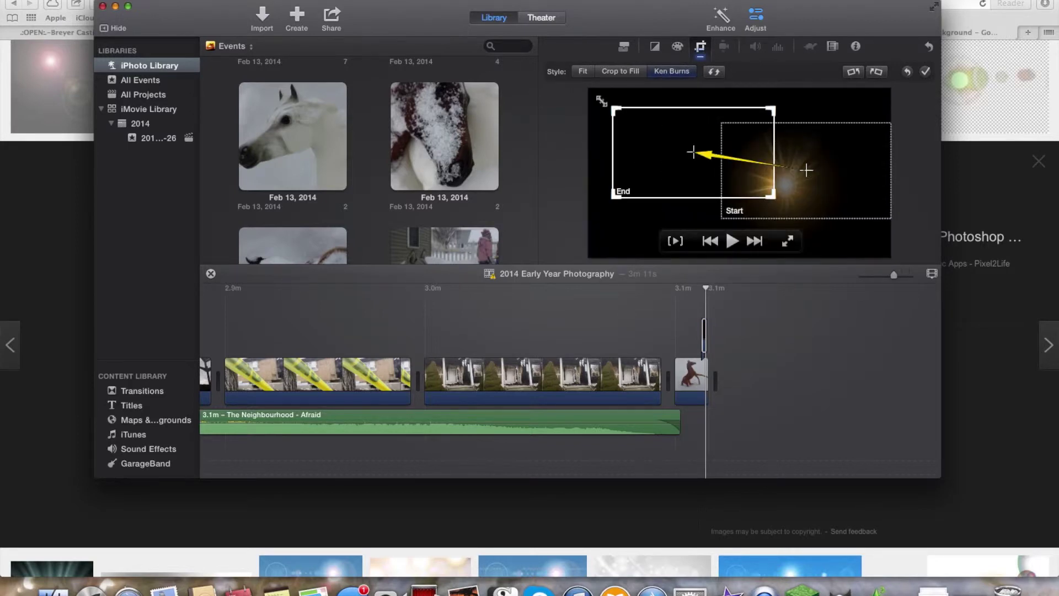
drag(602, 99, 577, 89)
click(800, 204)
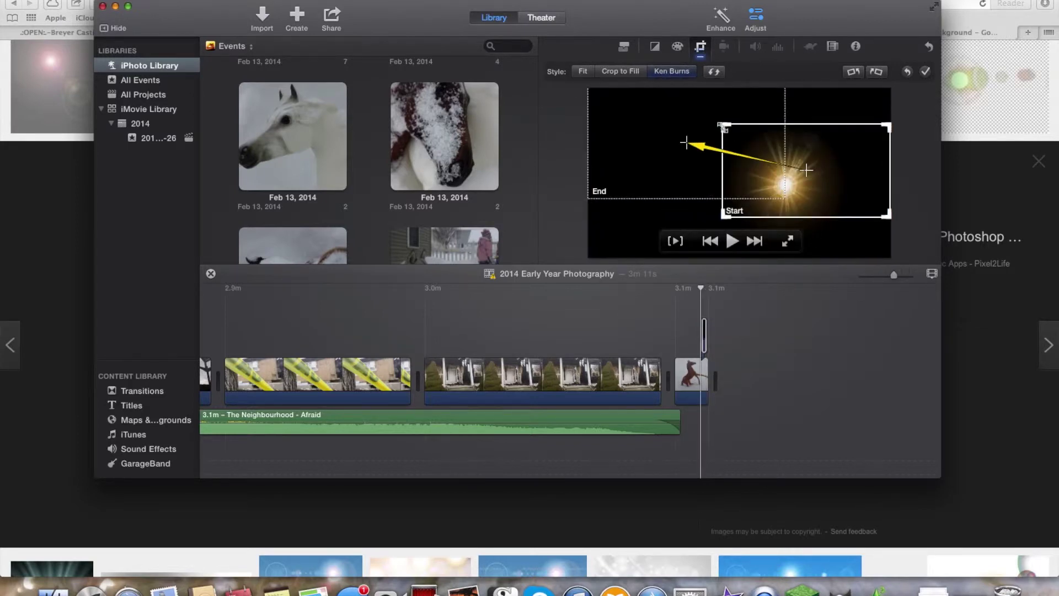
drag(723, 126, 692, 107)
click(634, 185)
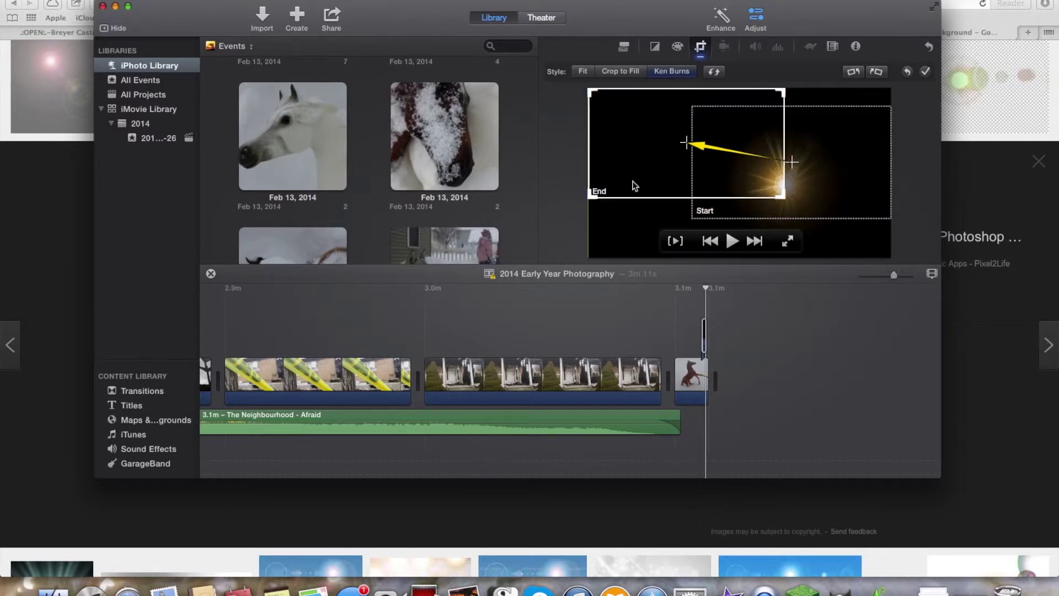
drag(635, 186, 622, 205)
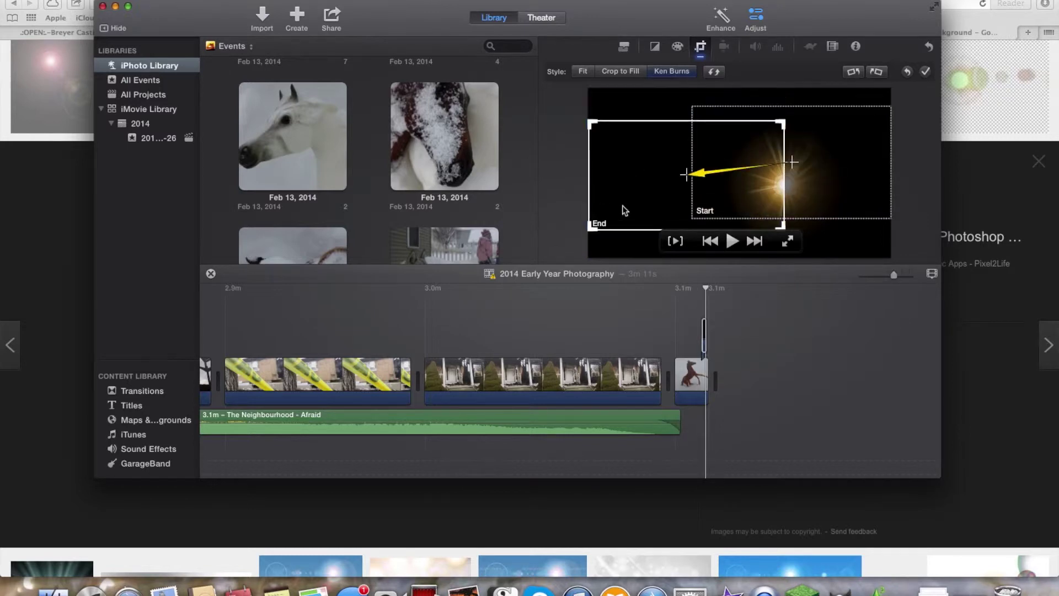
click(926, 71)
click(703, 334)
key(space)
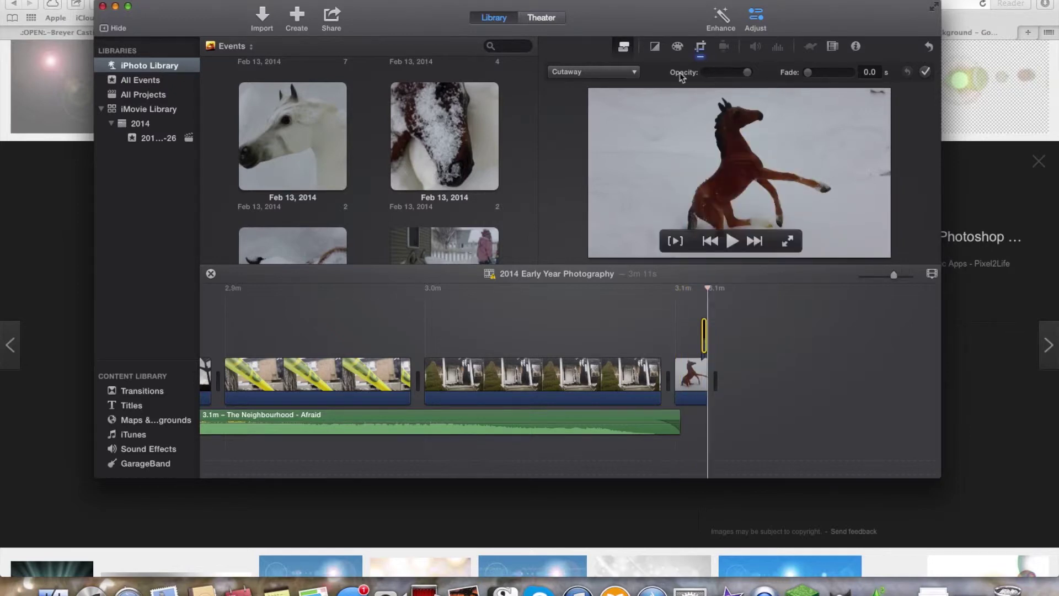
- Nudge the End frame slightly left and the Start frame further left, then preview the pan
click(700, 46)
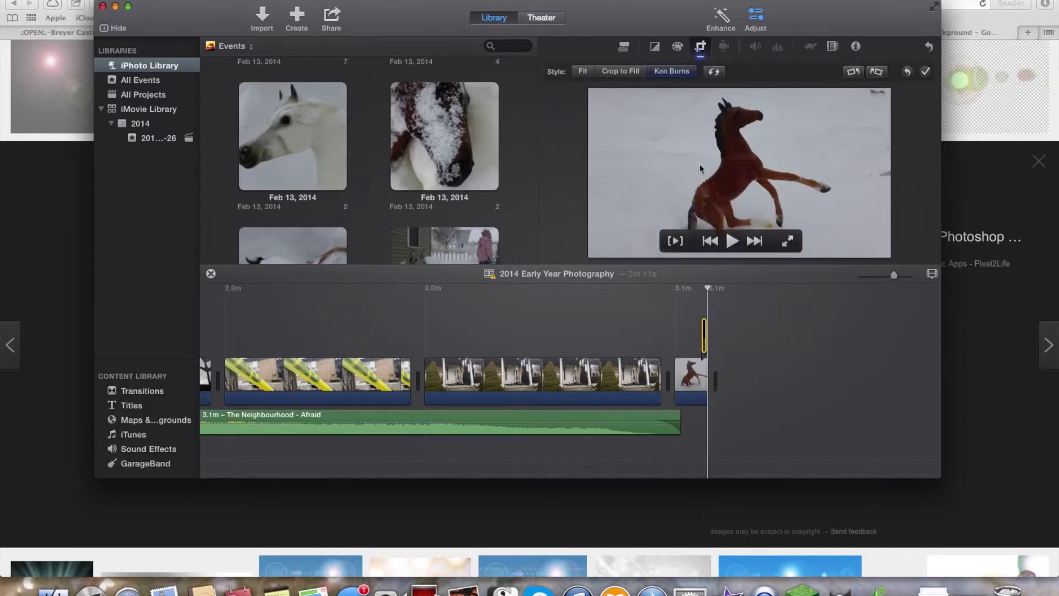
click(673, 71)
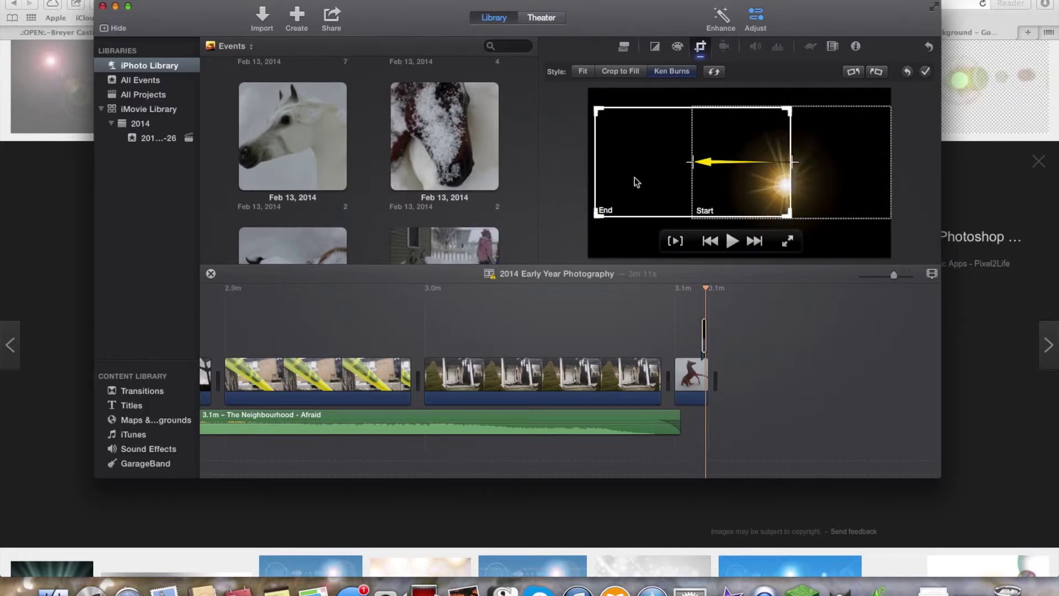
drag(635, 177, 628, 180)
click(797, 178)
drag(797, 177, 779, 181)
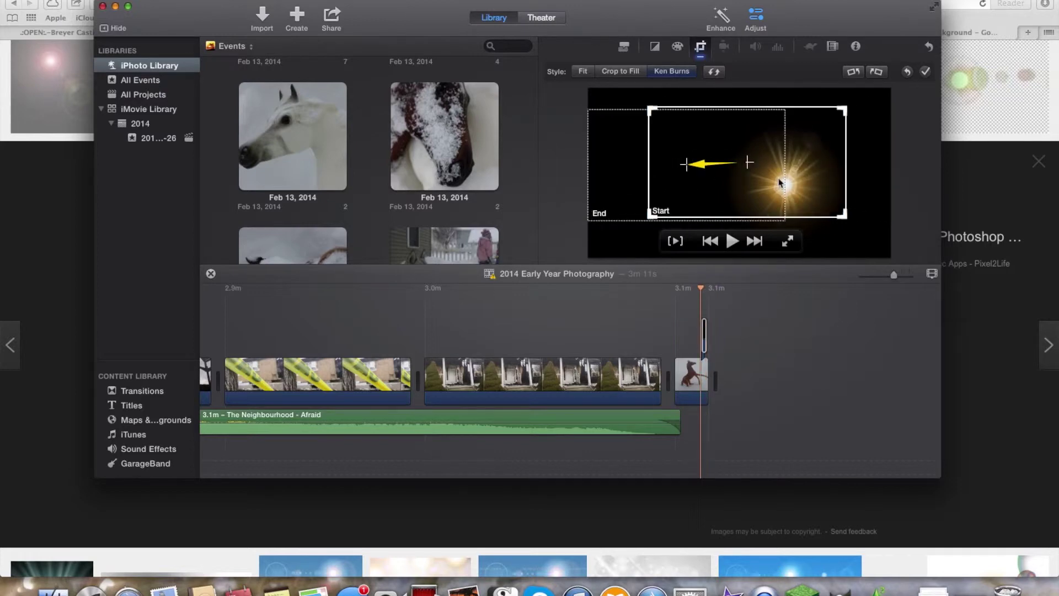
click(925, 71)
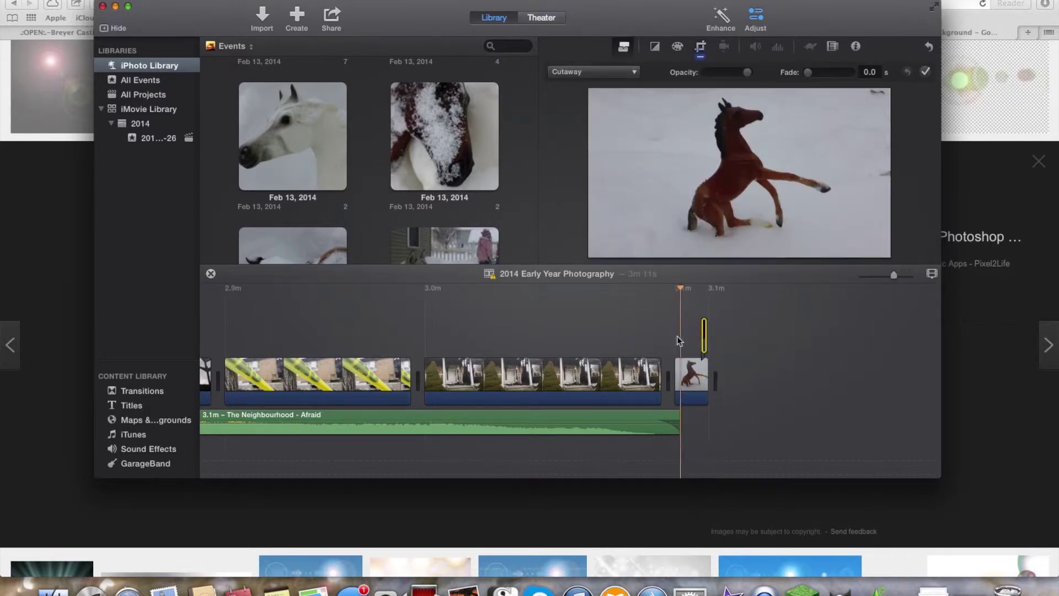
key(space)
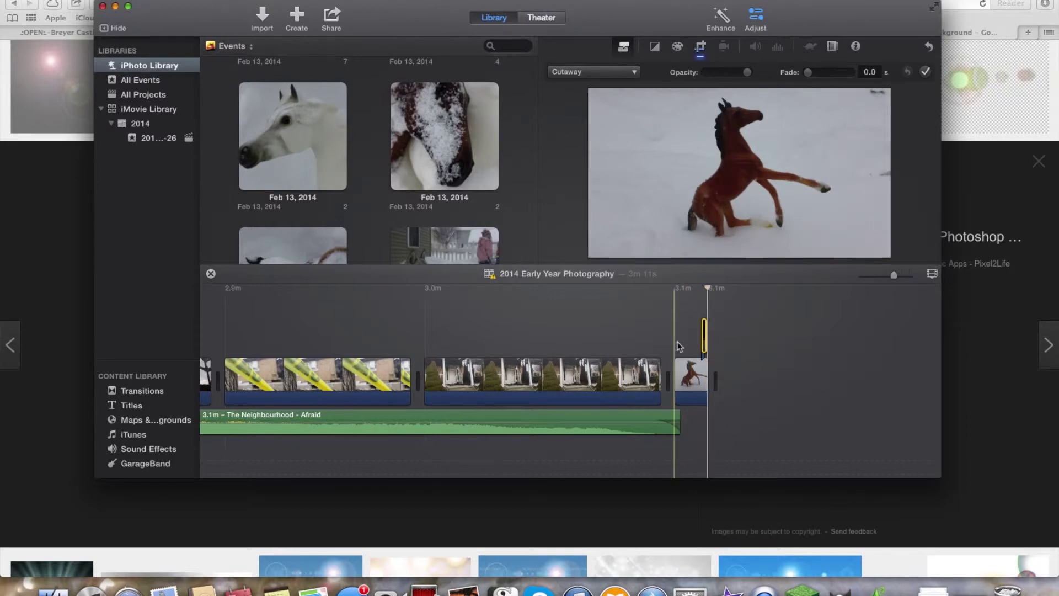
key(space)
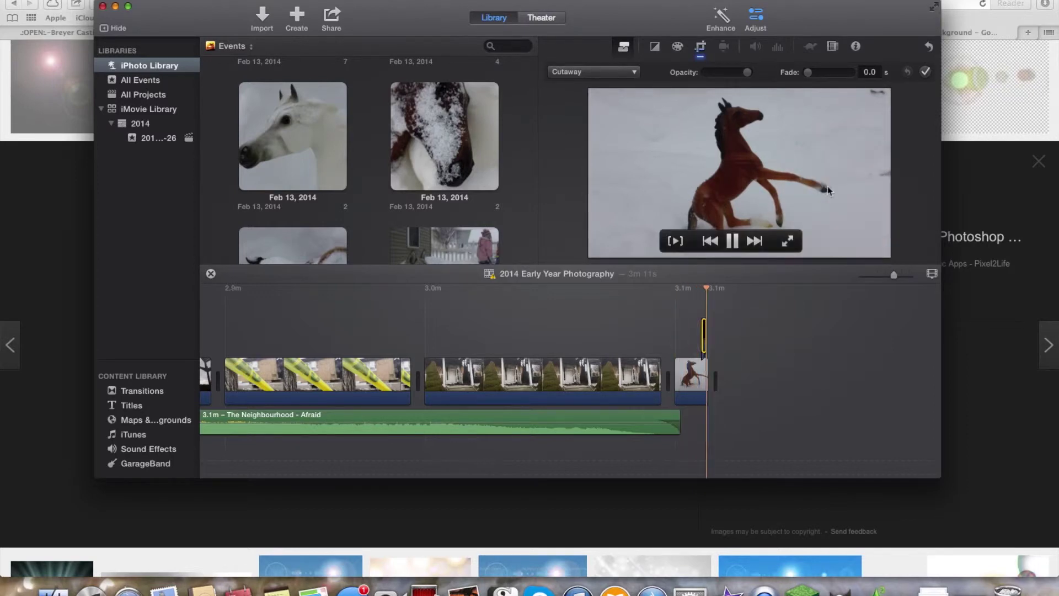
- Lower both the End and Start frames to keep the pan level, then replay the cutaway
click(693, 52)
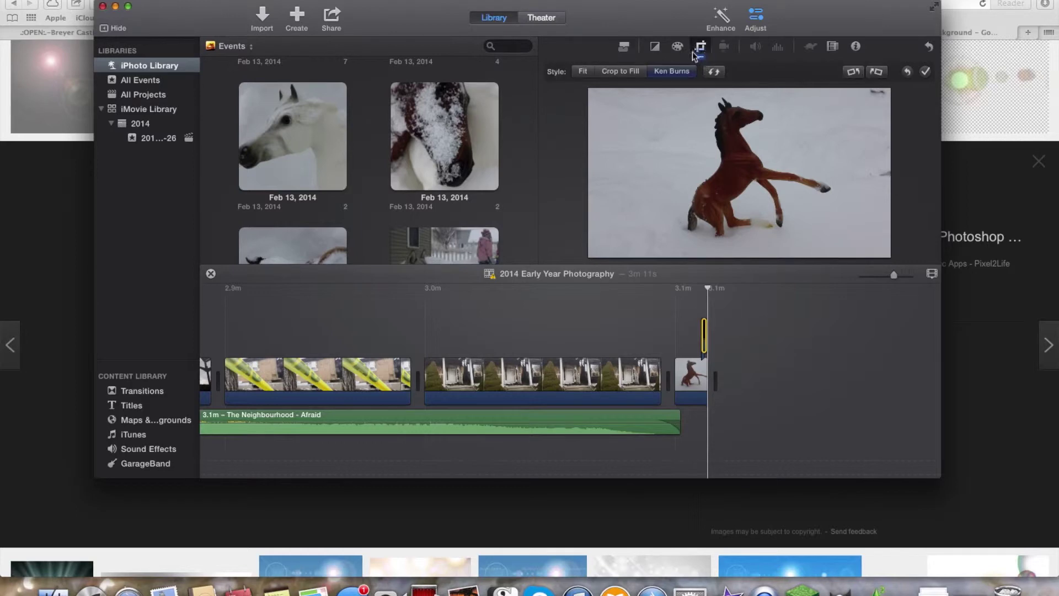
click(675, 75)
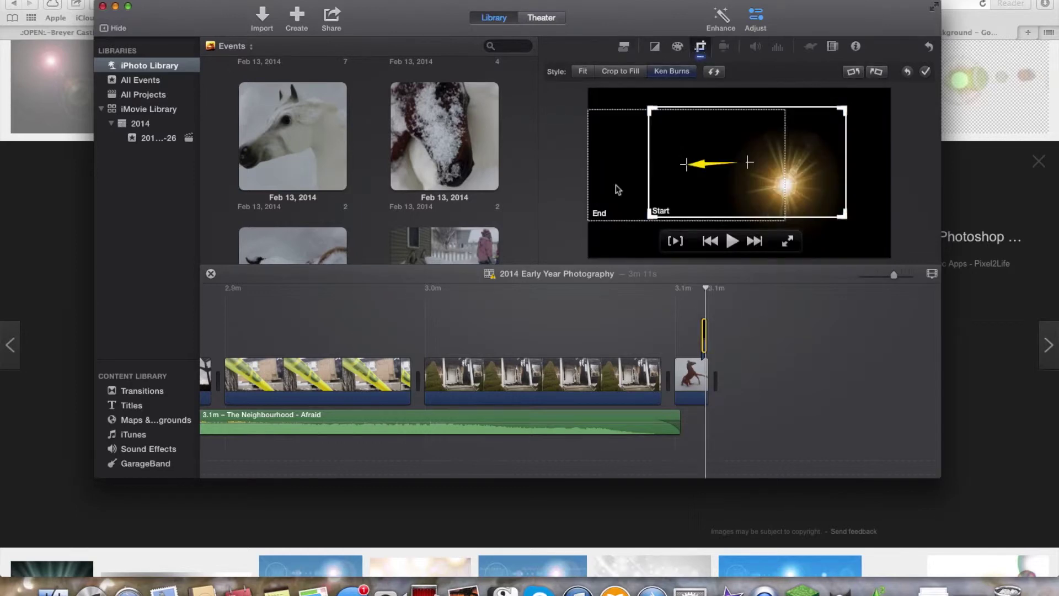
drag(621, 165, 616, 191)
drag(829, 158, 828, 178)
click(924, 71)
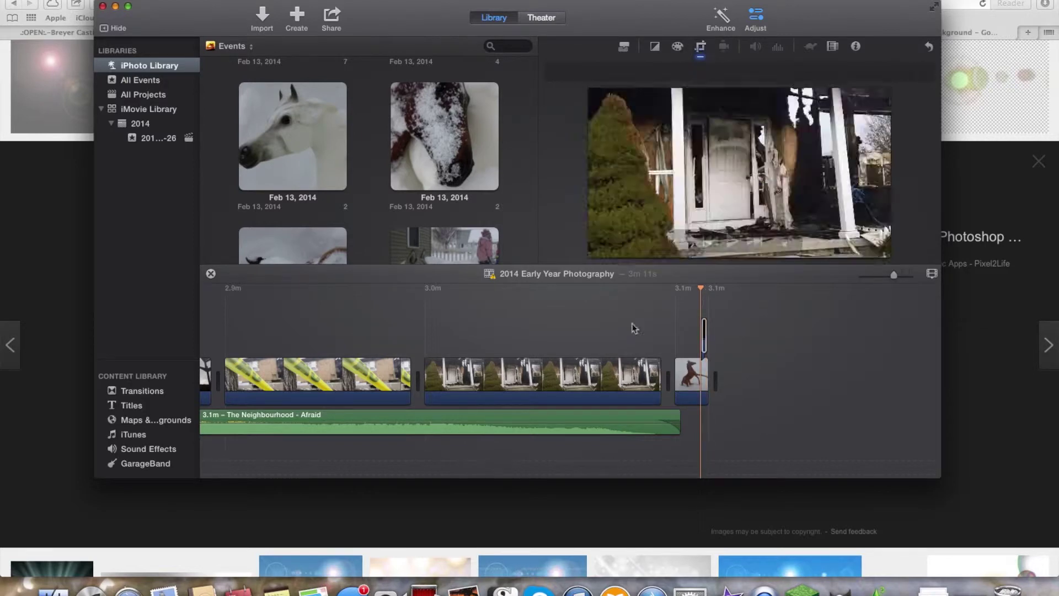
click(677, 332)
key(space)
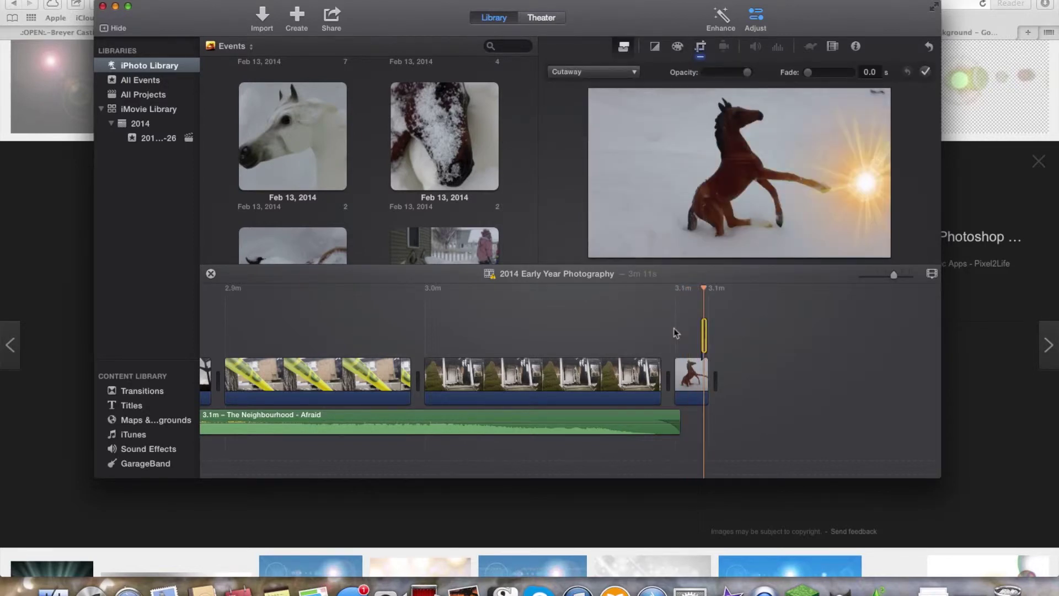
- Move the Start frame slightly left and confirm the flare pan
click(700, 46)
click(680, 74)
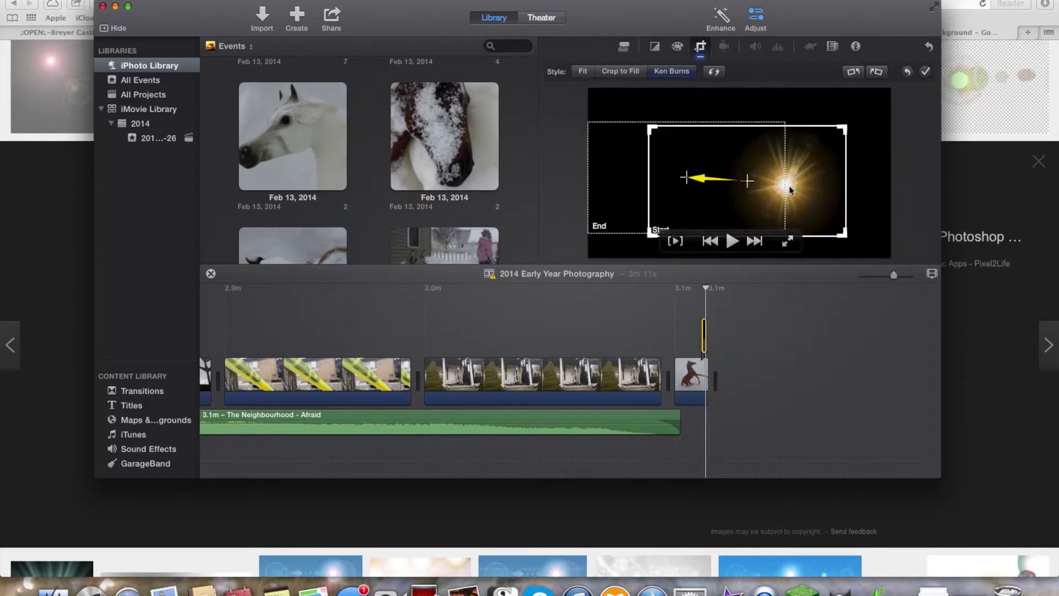
drag(778, 189, 767, 189)
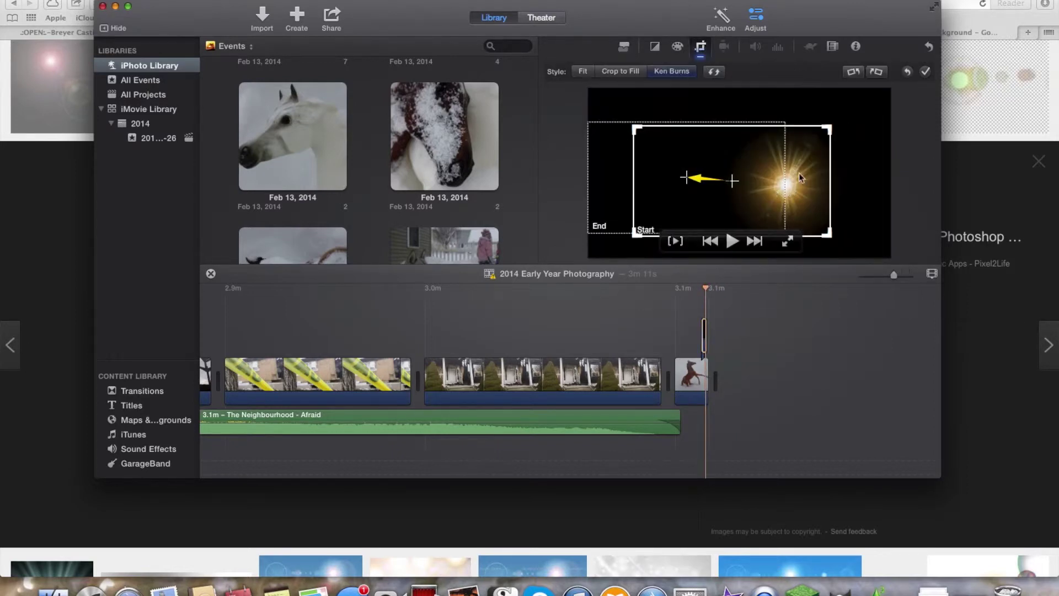
click(922, 73)
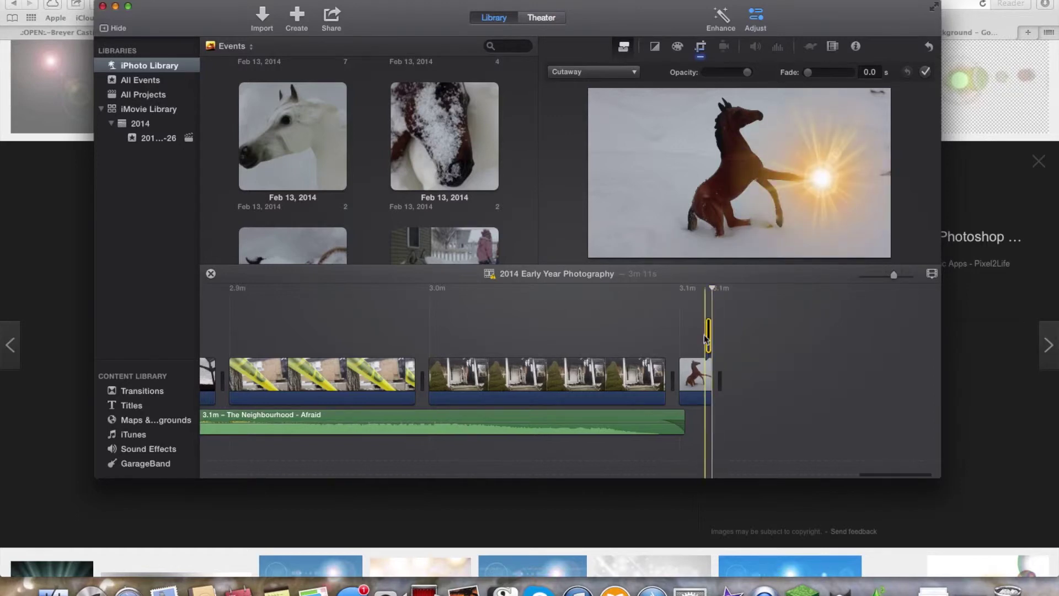
scroll(697, 336, right, 2)
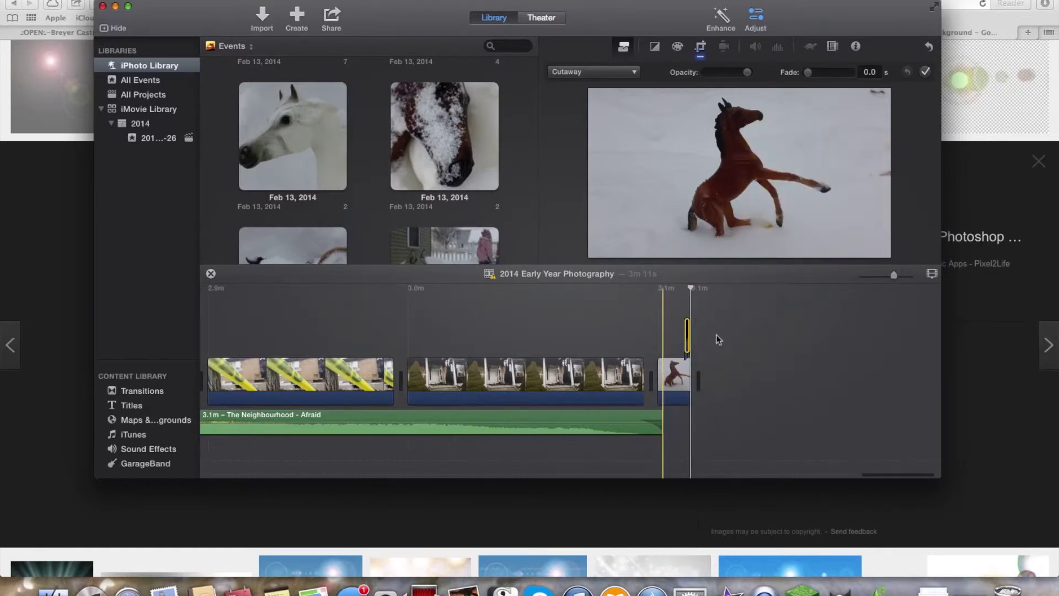
scroll(716, 334, right, 4)
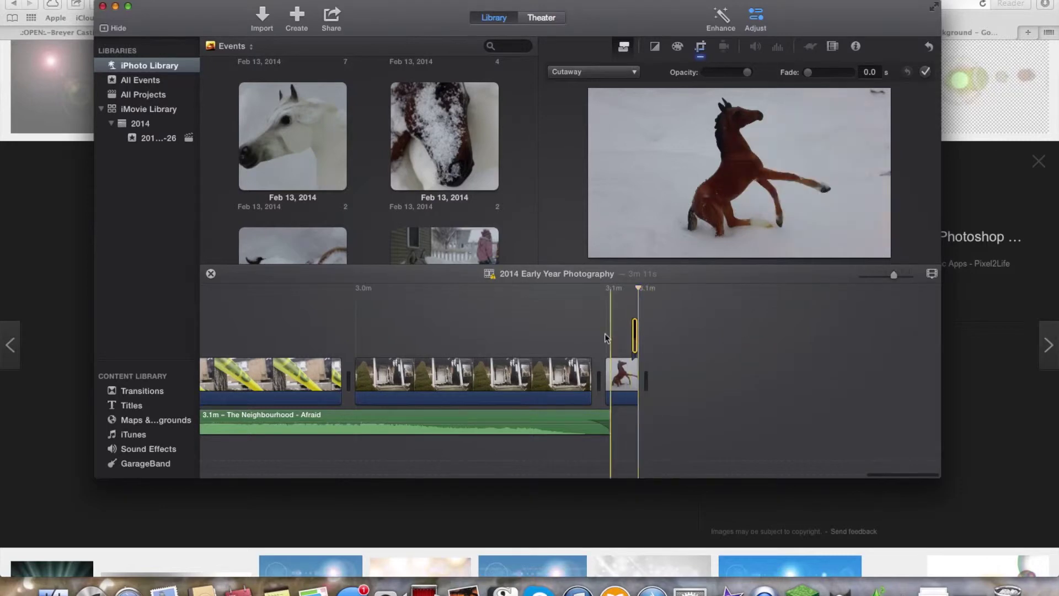
scroll(604, 333, left, 5)
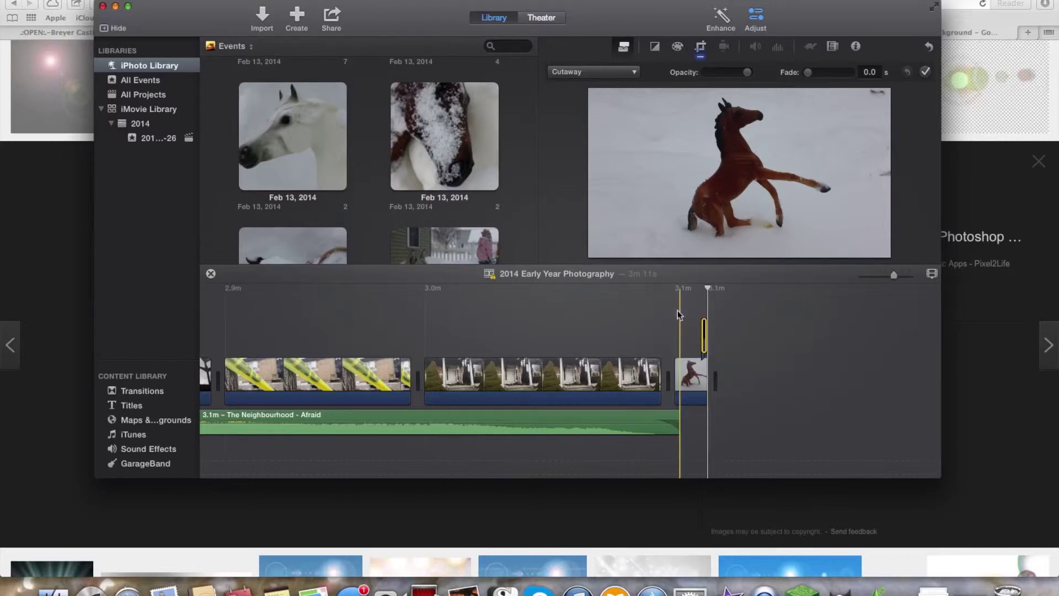
key(space)
- Nudge the flare cutaway's Ken Burns Start rectangle up a few pixels and confirm the pan
click(700, 47)
click(683, 66)
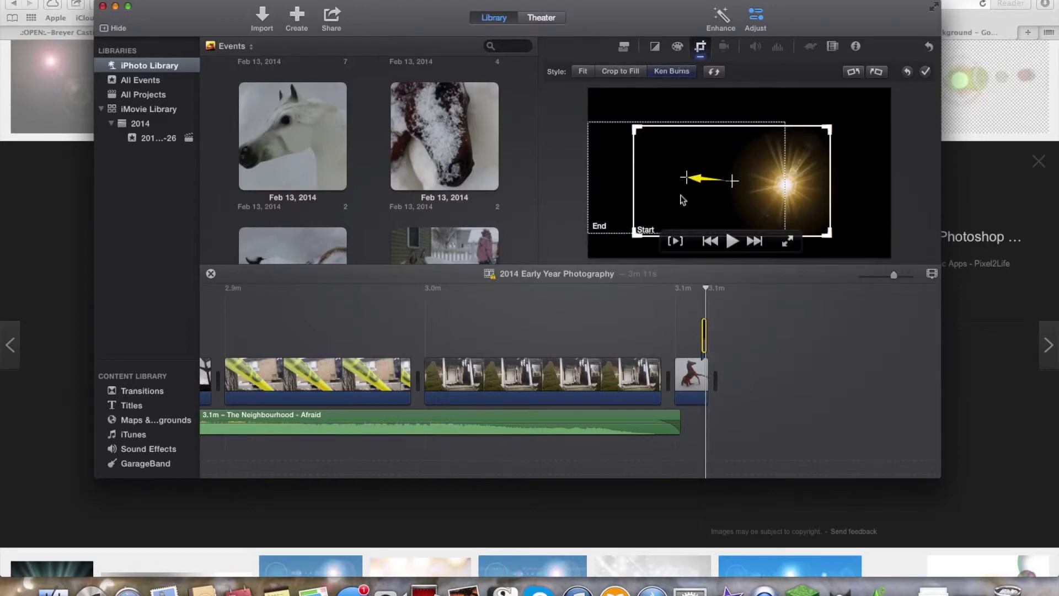
drag(671, 200, 672, 193)
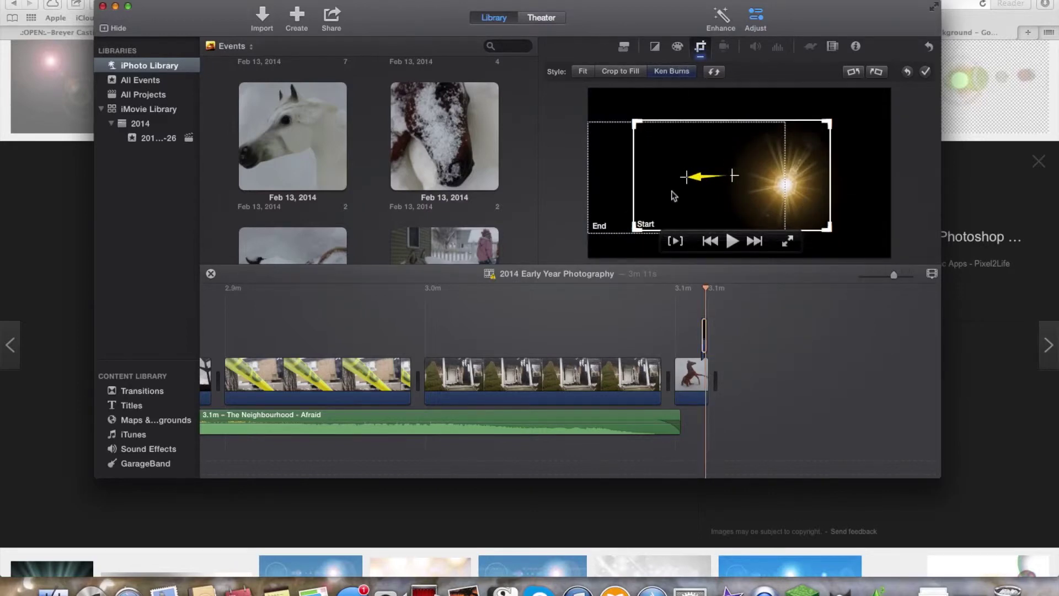
click(924, 73)
click(703, 337)
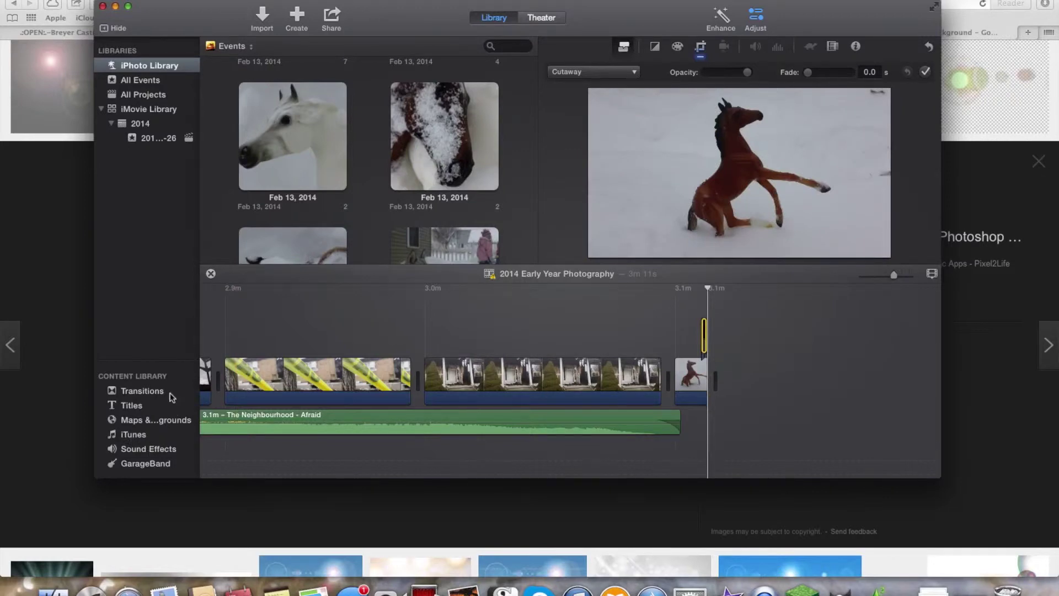
- Place the Lens Flare title from the Titles browser after the snowy horse photo in the timeline
click(147, 411)
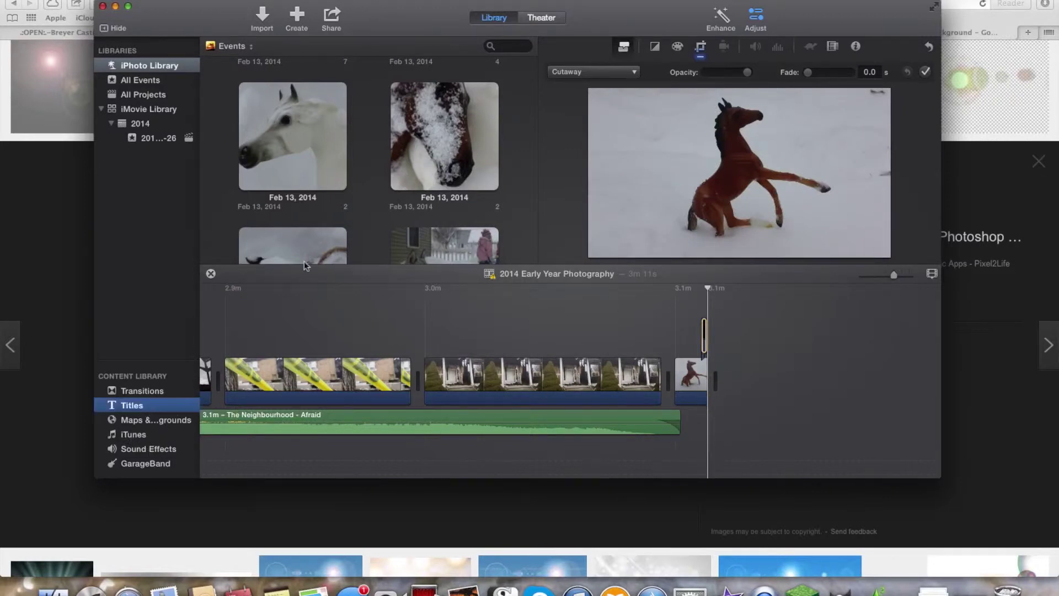
scroll(375, 160, down, 2)
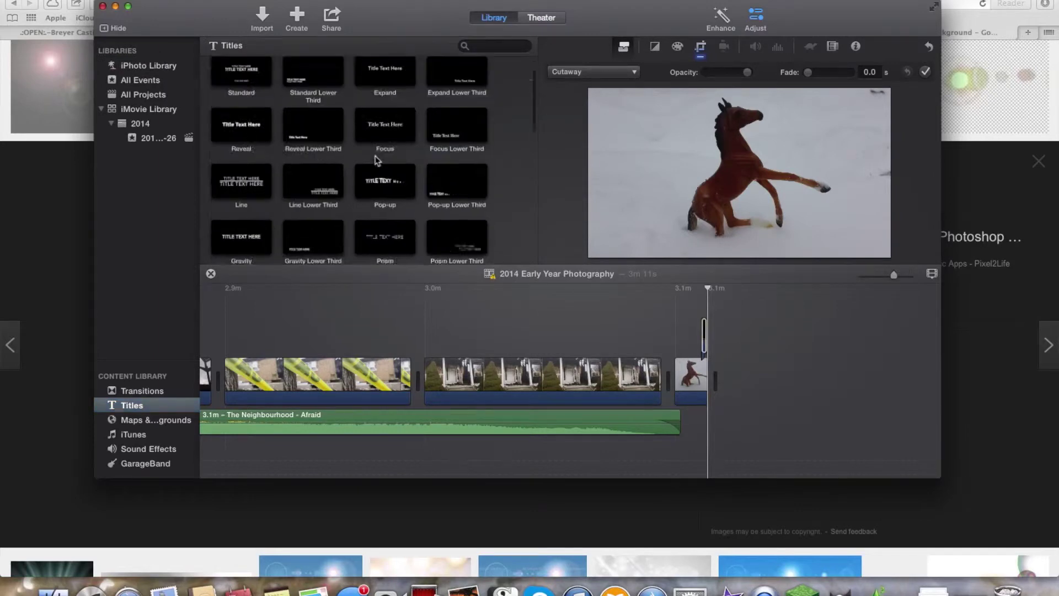
scroll(375, 160, down, 8)
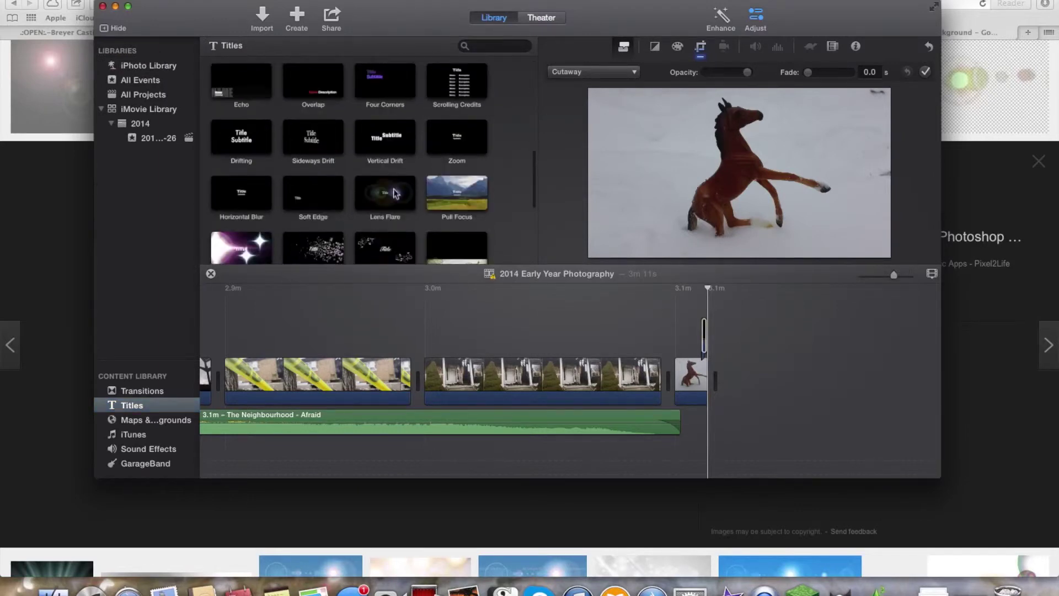
click(388, 199)
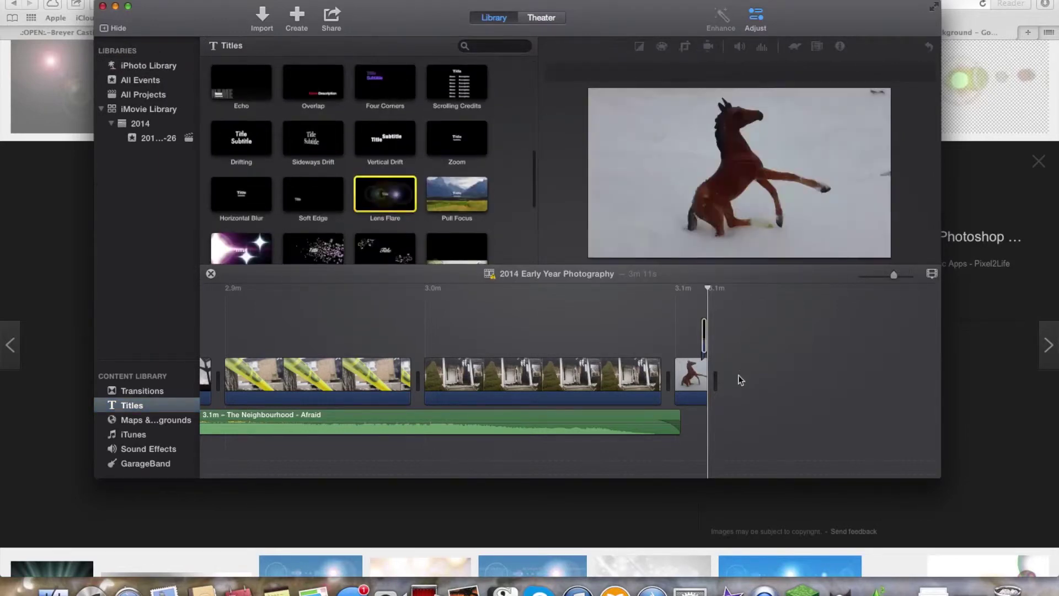
mouse_move(740, 381)
mouse_down()
mouse_move(722, 375)
mouse_move(705, 321)
mouse_move(734, 381)
mouse_up()
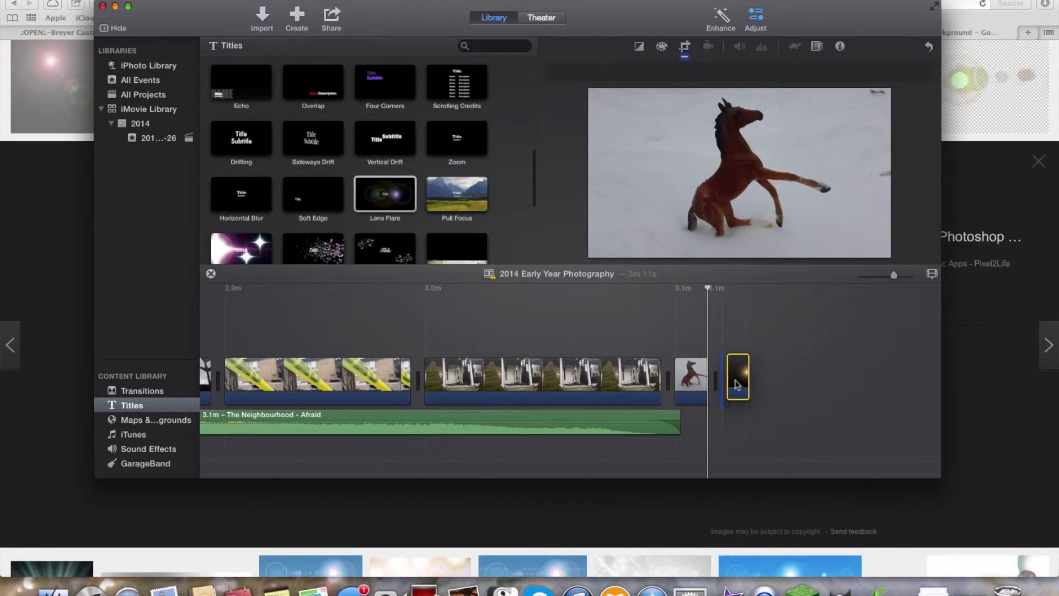
drag(375, 198, 679, 320)
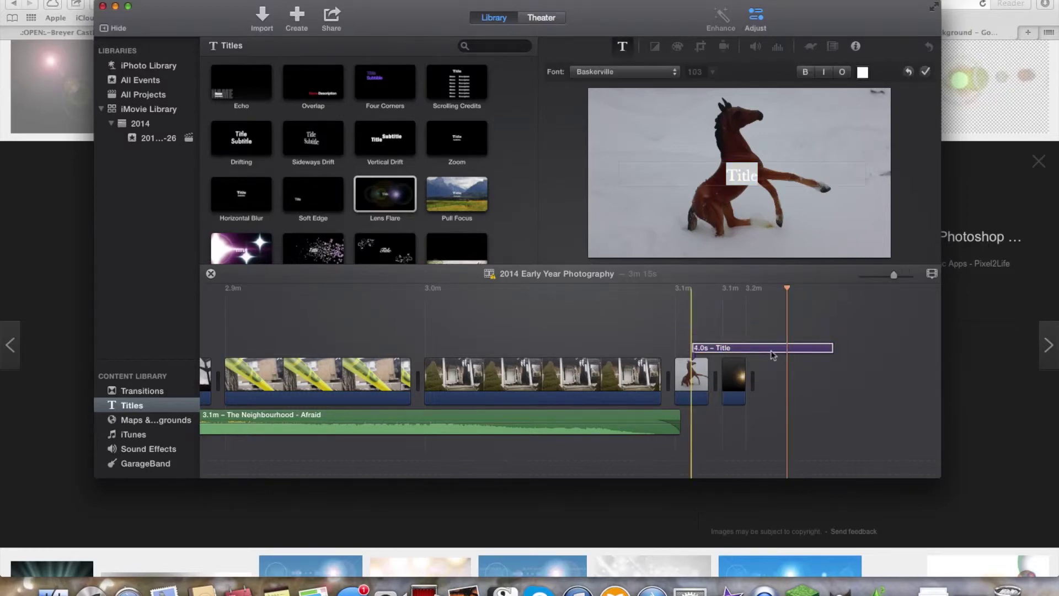
- Shorten the 4-second Lens Flare title above the horse clip to a brief moment
click(708, 352)
scroll(708, 351, down, 1)
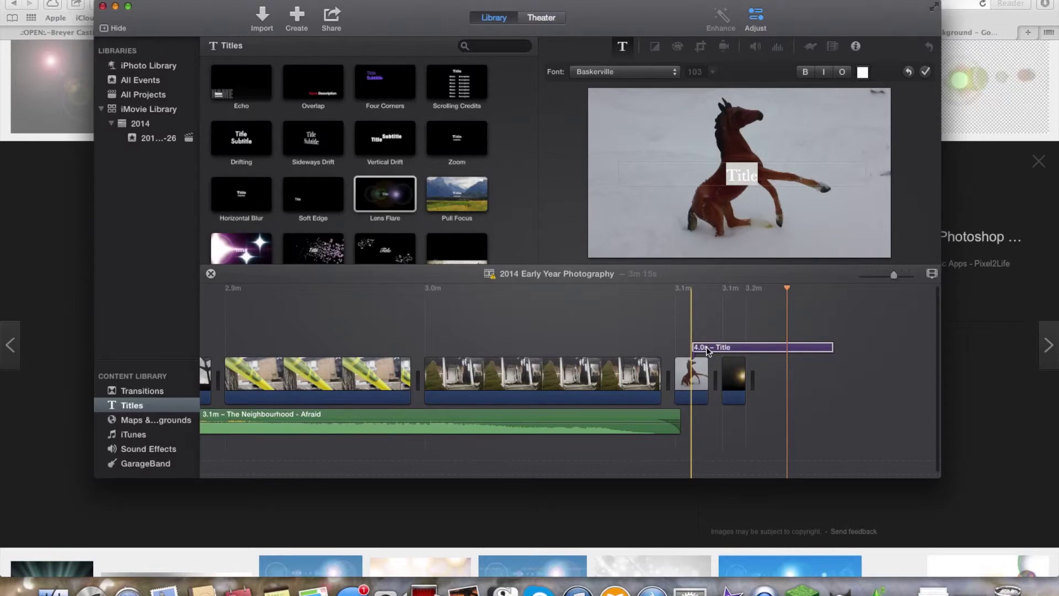
click(744, 320)
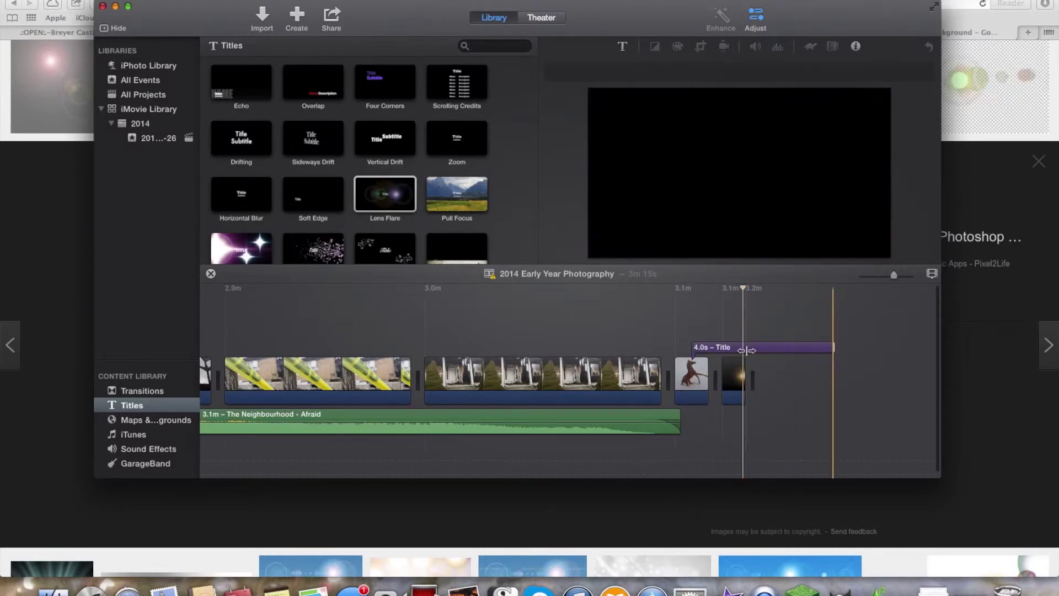
drag(832, 347, 707, 349)
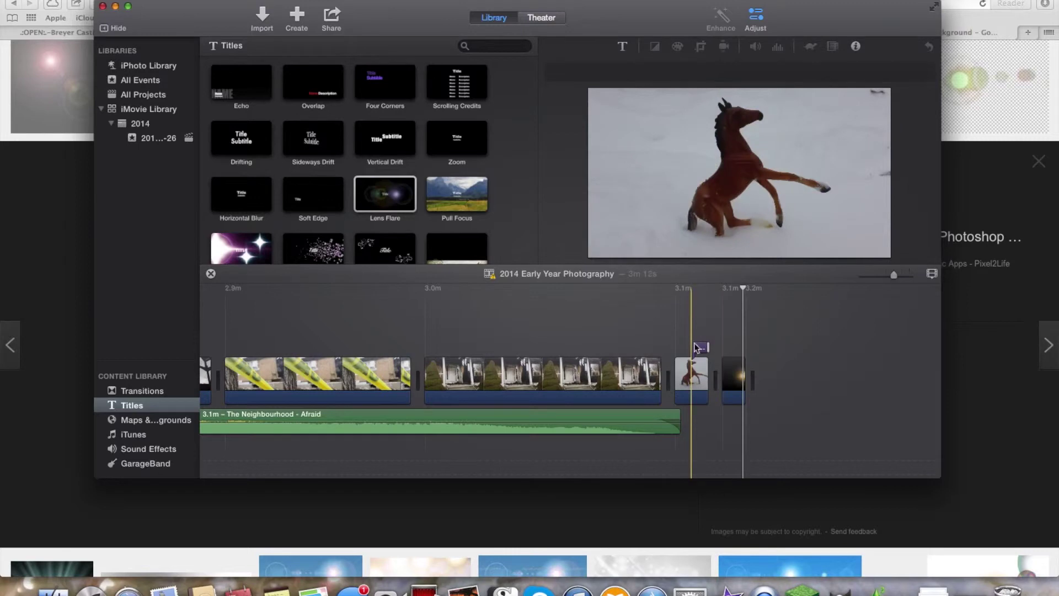
- Play back the ending from the horse photo through the lens flare several times
key(space)
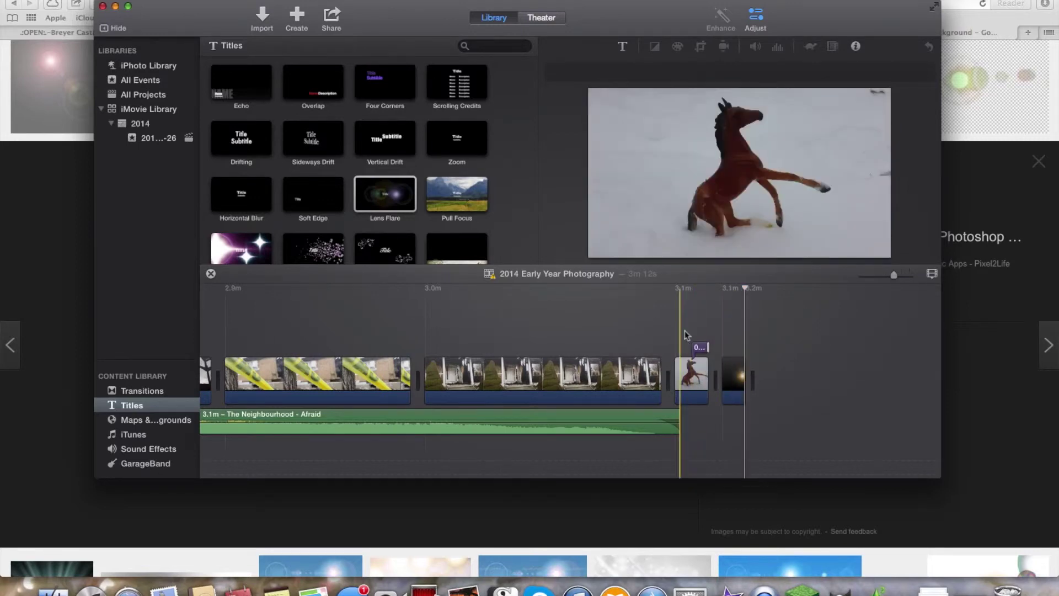
key(space)
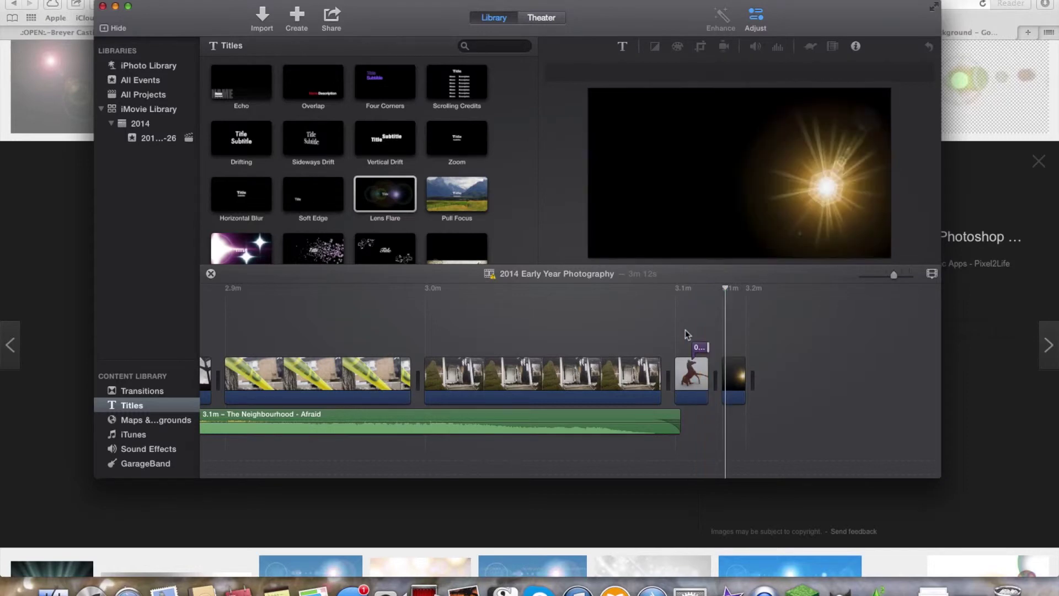
key(space)
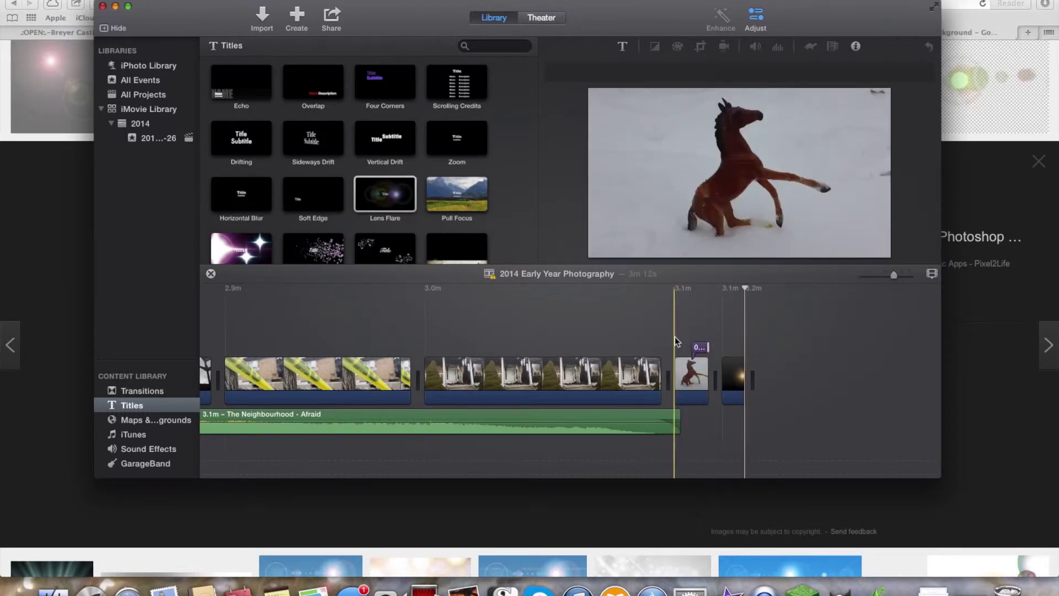
key(space)
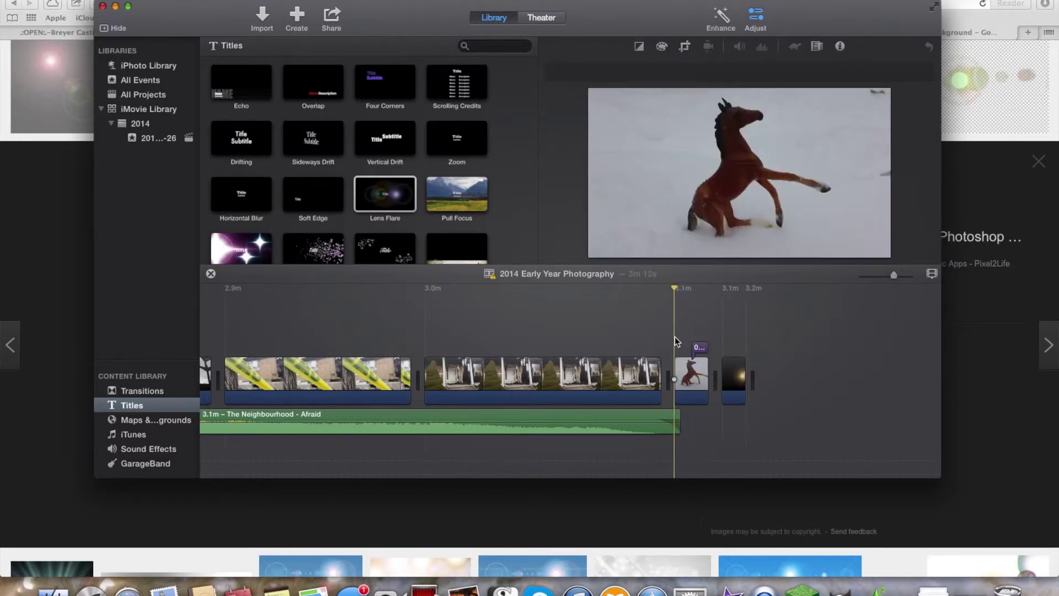
key(space)
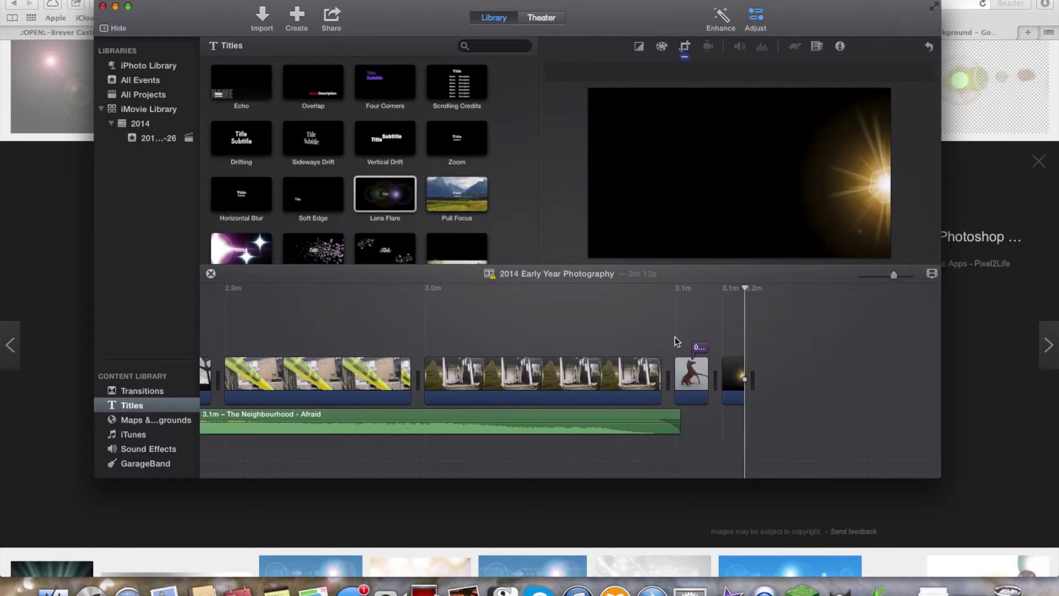
- Lengthen the horse photo by 0.4 seconds and lay the lens flare over it as a cutaway
click(674, 336)
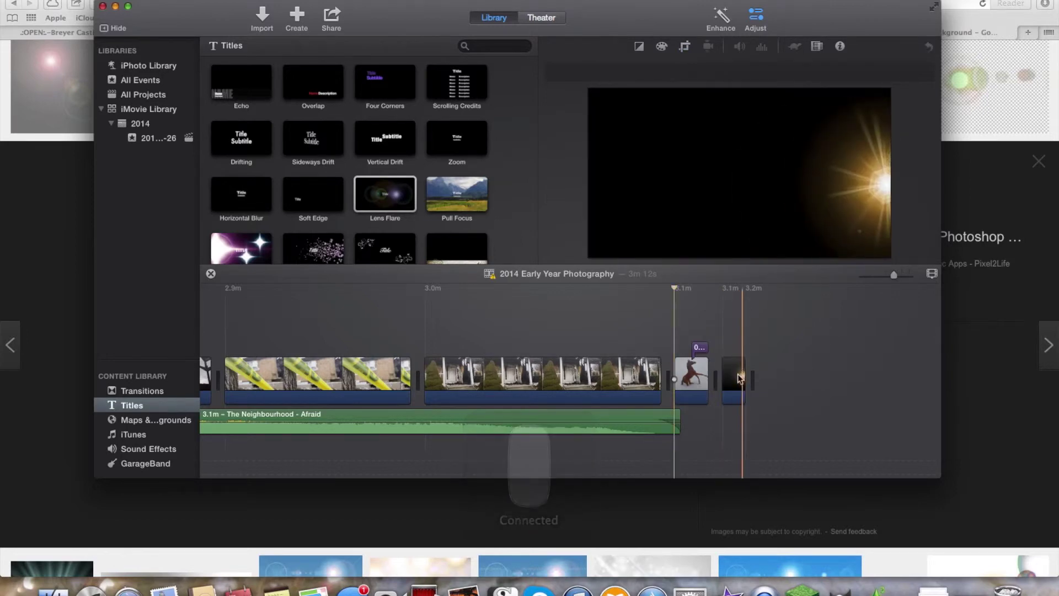
drag(709, 373, 788, 372)
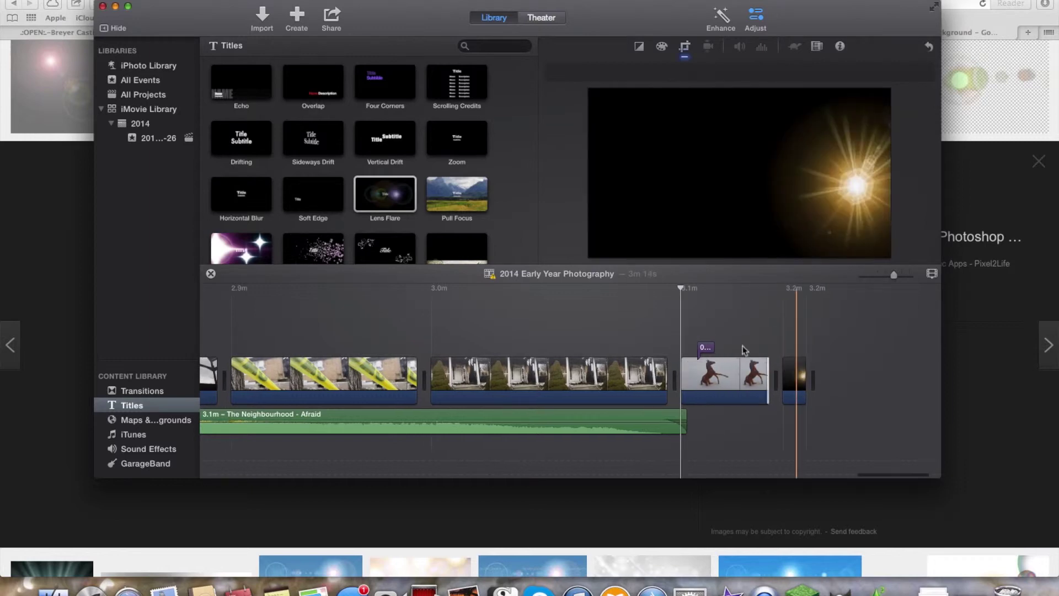
drag(733, 349, 731, 349)
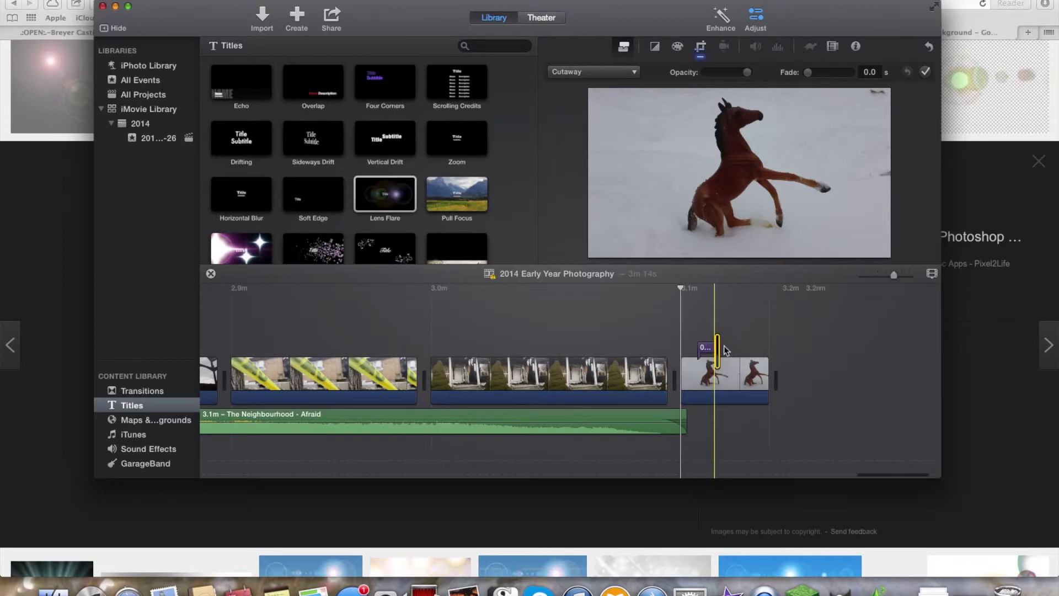
- Preview the flare cutaway over the horse, then hide iMovie to return to the browser
key(space)
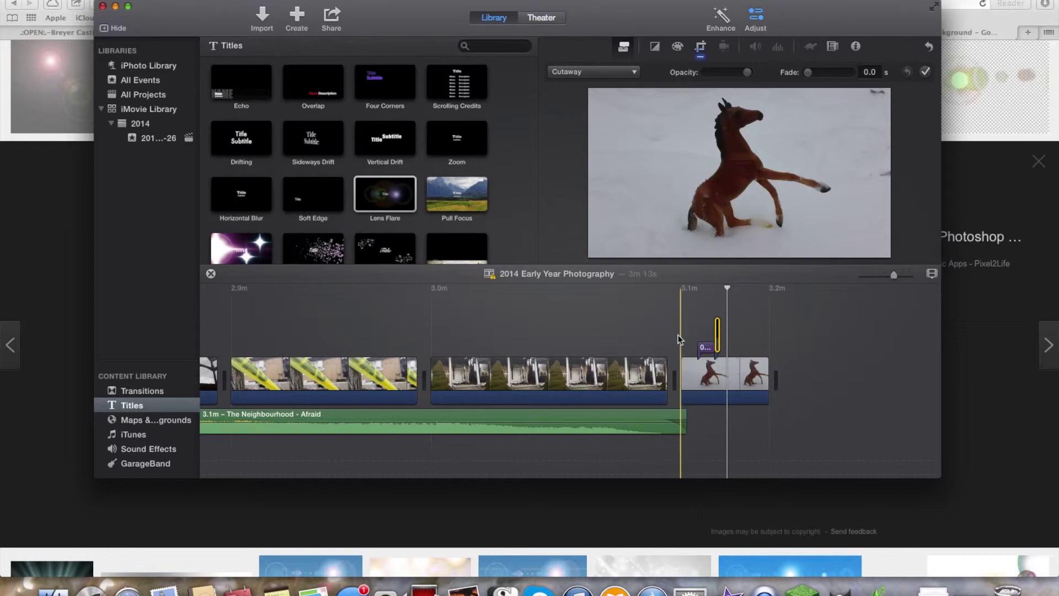
key(space)
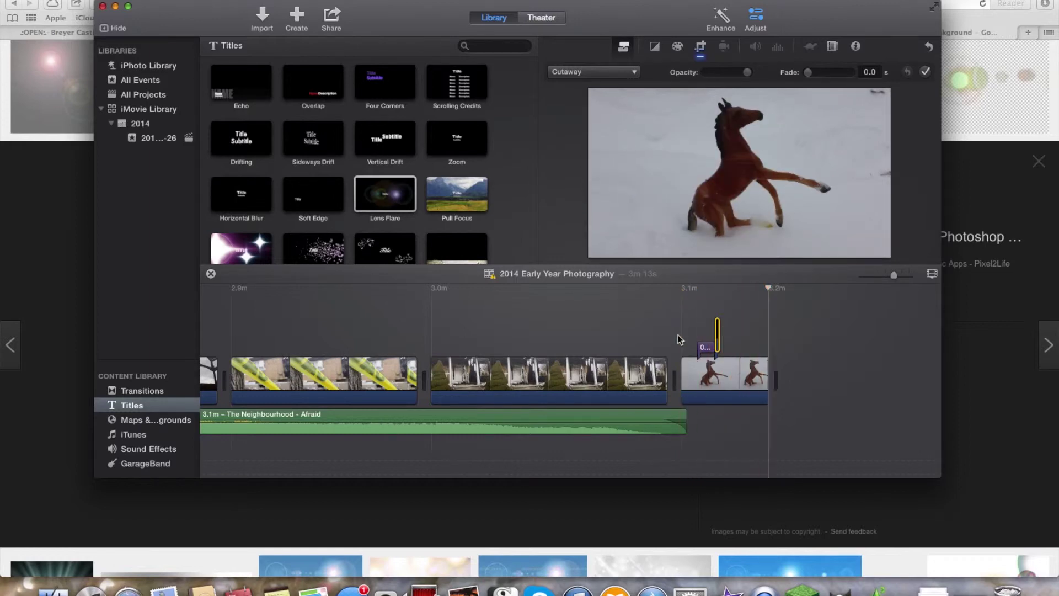
key(super+Tab)
- Look through a few related transparent lens flare images
scroll(854, 396, down, 3)
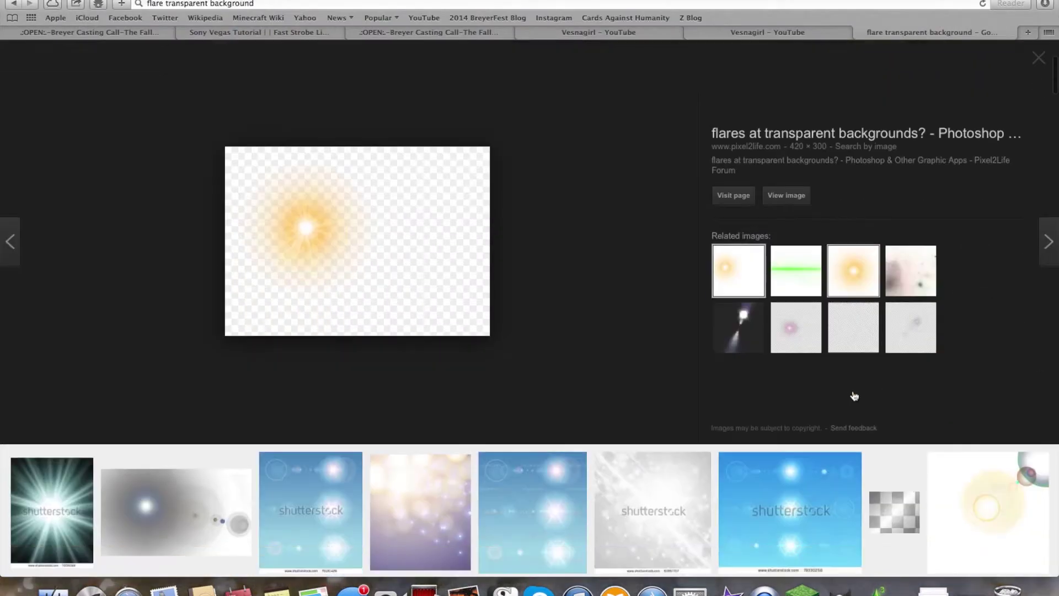
click(813, 336)
click(863, 334)
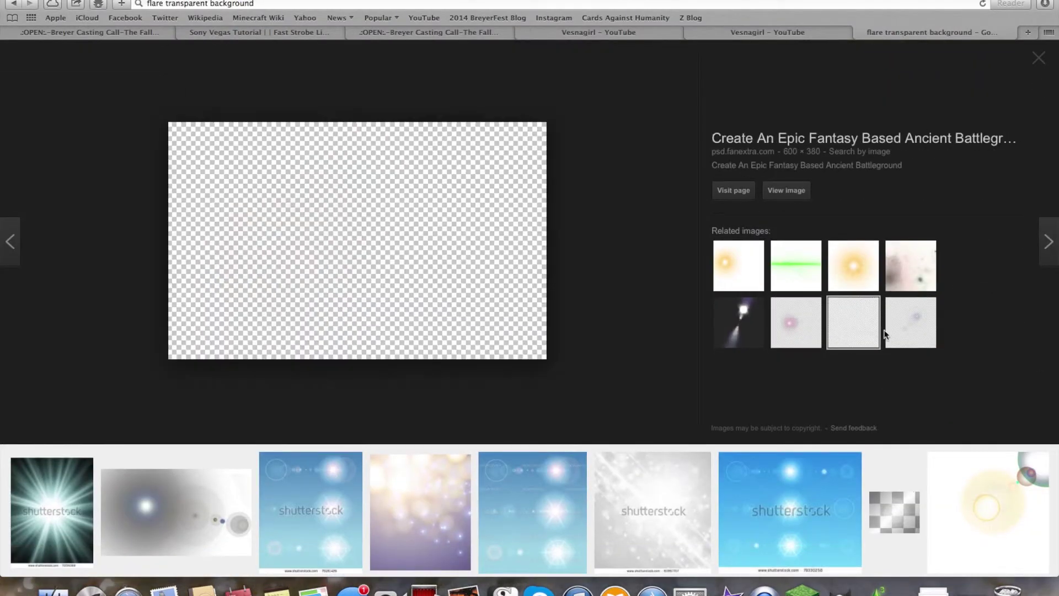
click(910, 338)
scroll(793, 360, up, 1)
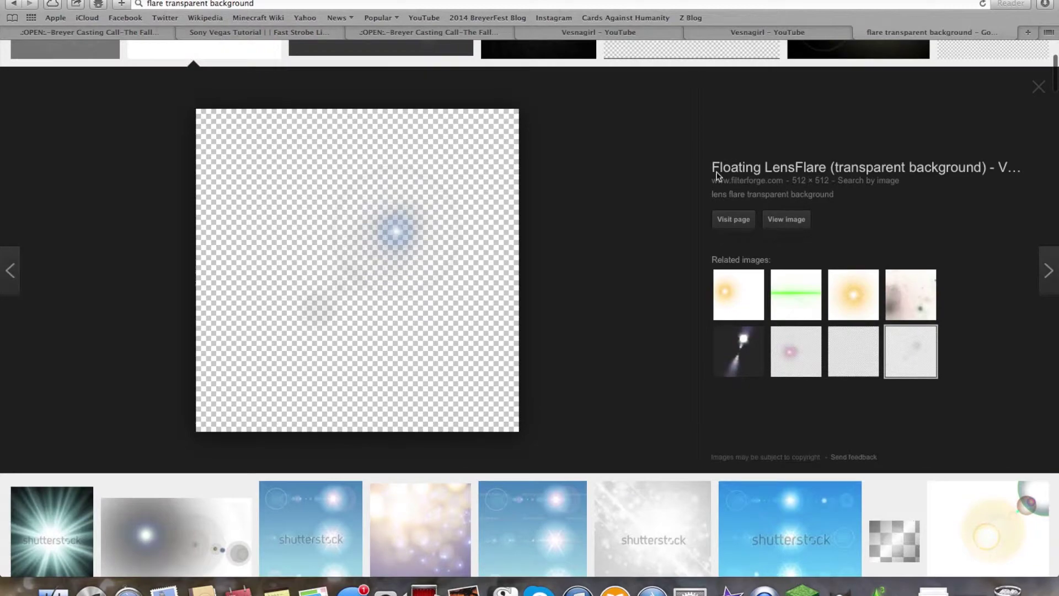
scroll(717, 176, up, 1)
- Search Google Images for 'magic', then extend the query to 'magic transparent background'
click(251, 4)
key(BackSpace)
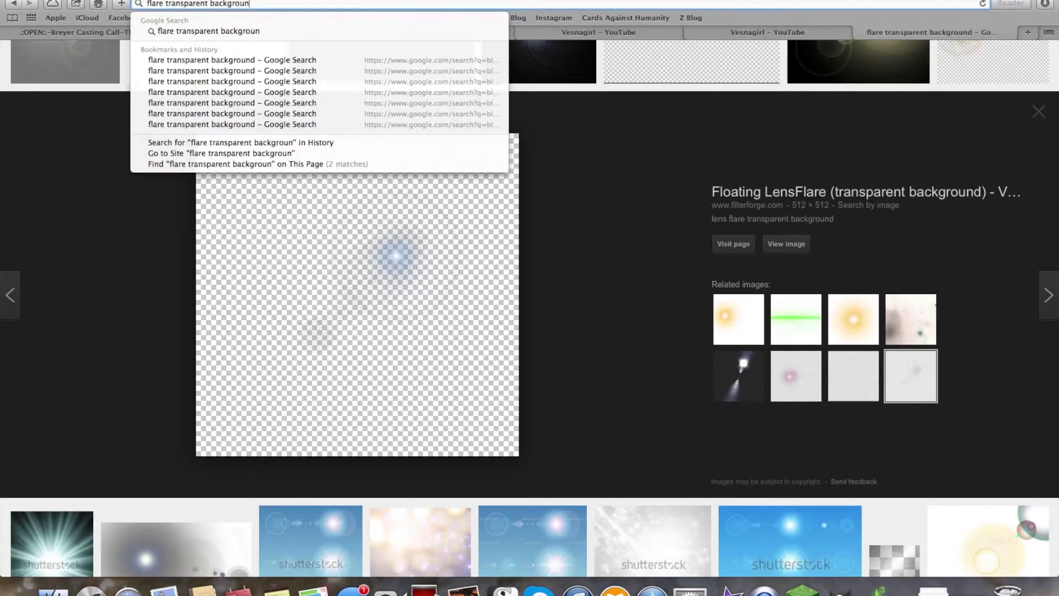
key(BackSpace)
key(BackSpace)
key(BackSpace)
scroll(603, 98, up, 6)
click(241, 64)
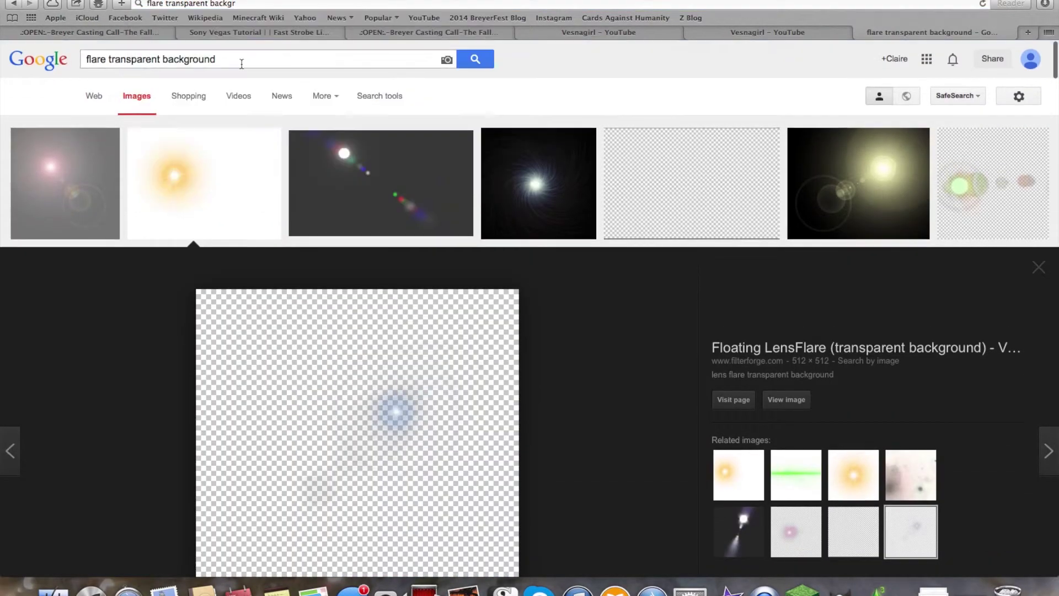
triple_click(242, 64)
text(magic)
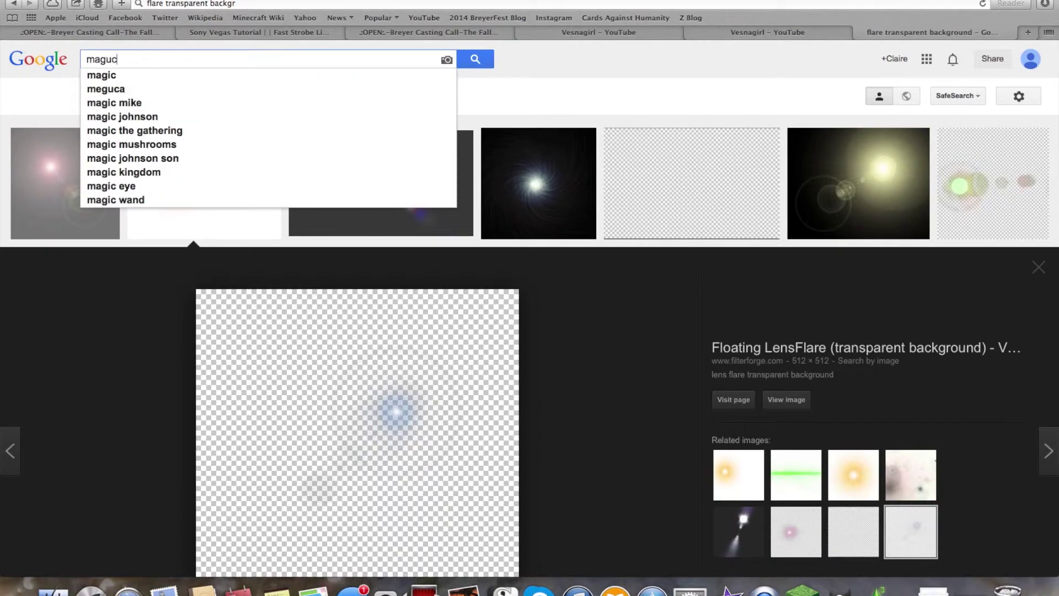
key(Return)
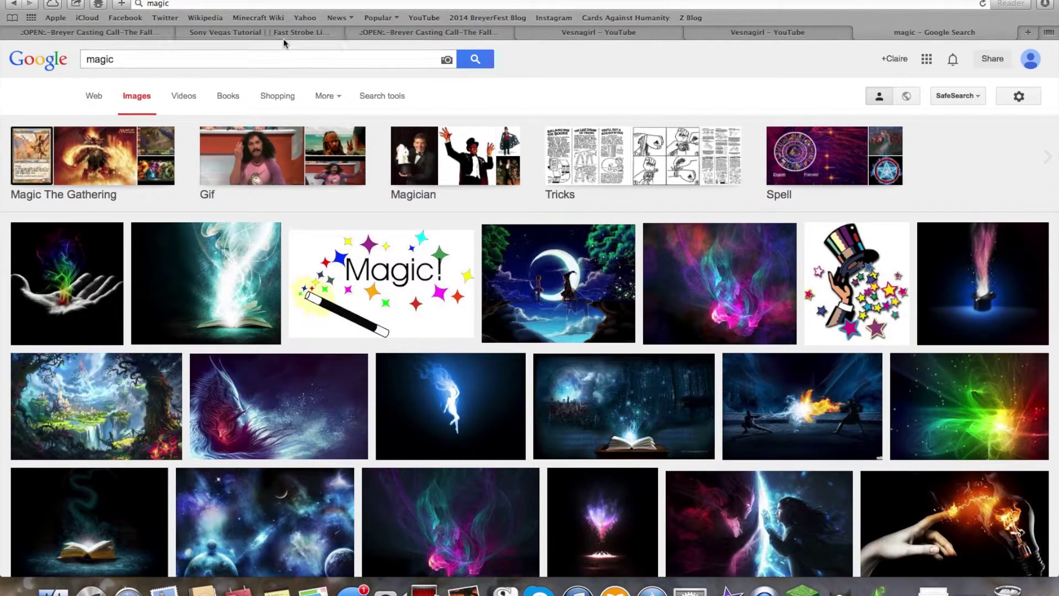
click(172, 58)
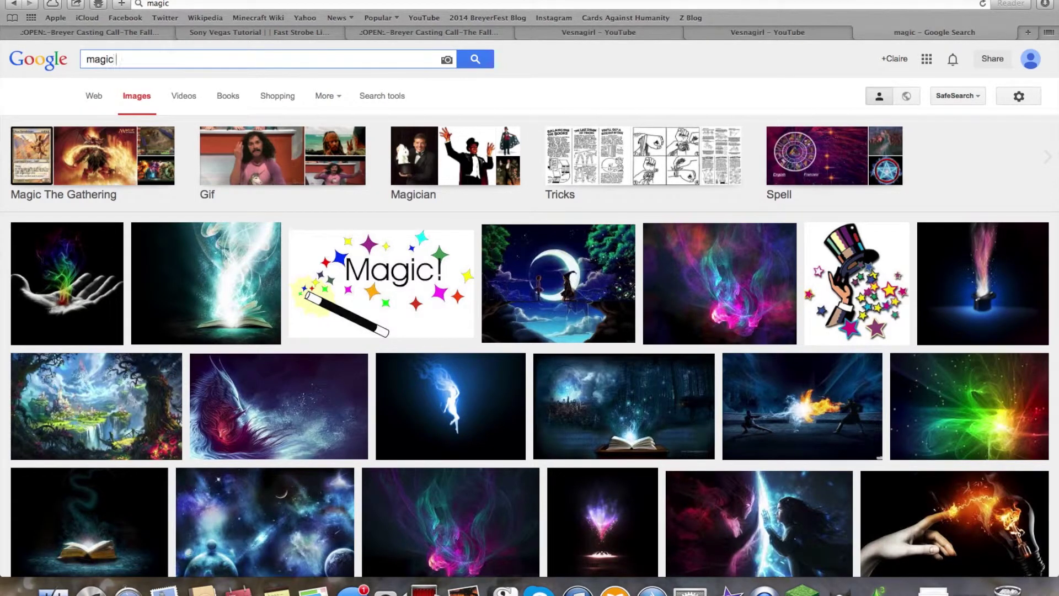
text(transparent )
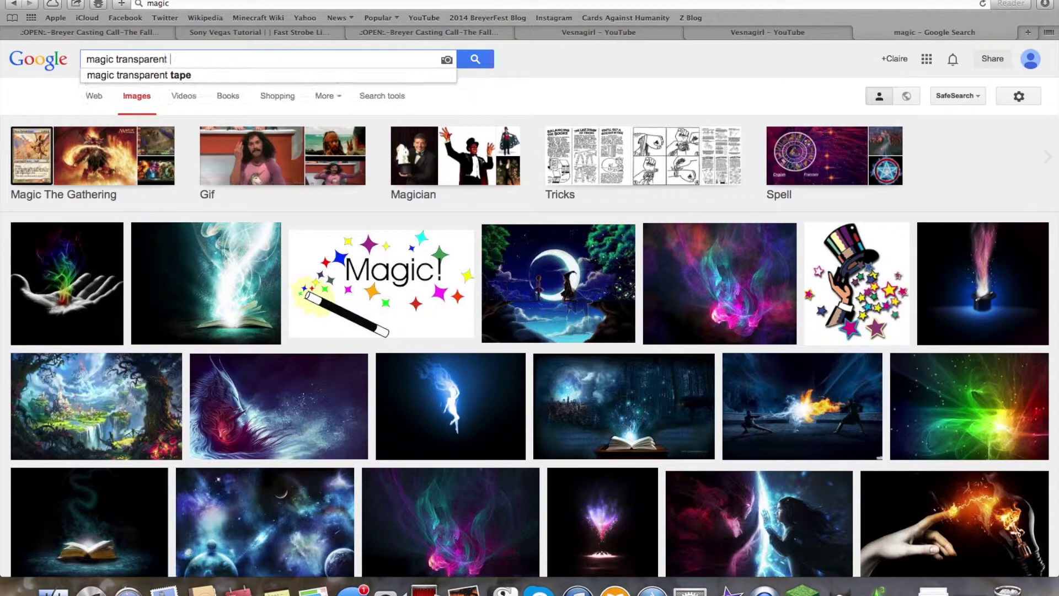
text(background)
key(Return)
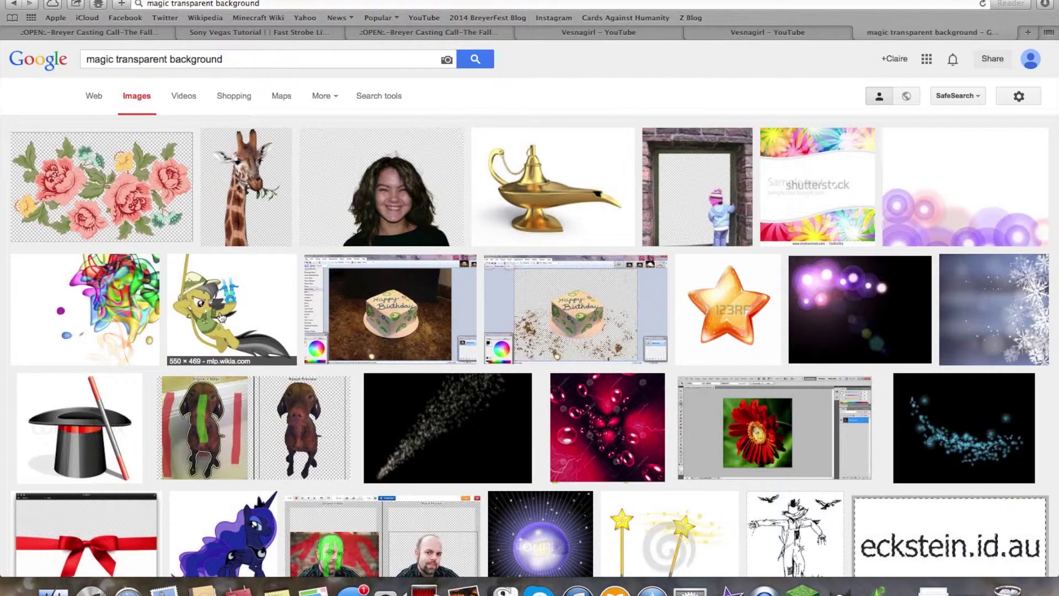
- Preview the purple bubbles, dotted lights and purple pony results, closing the previews afterward
click(968, 216)
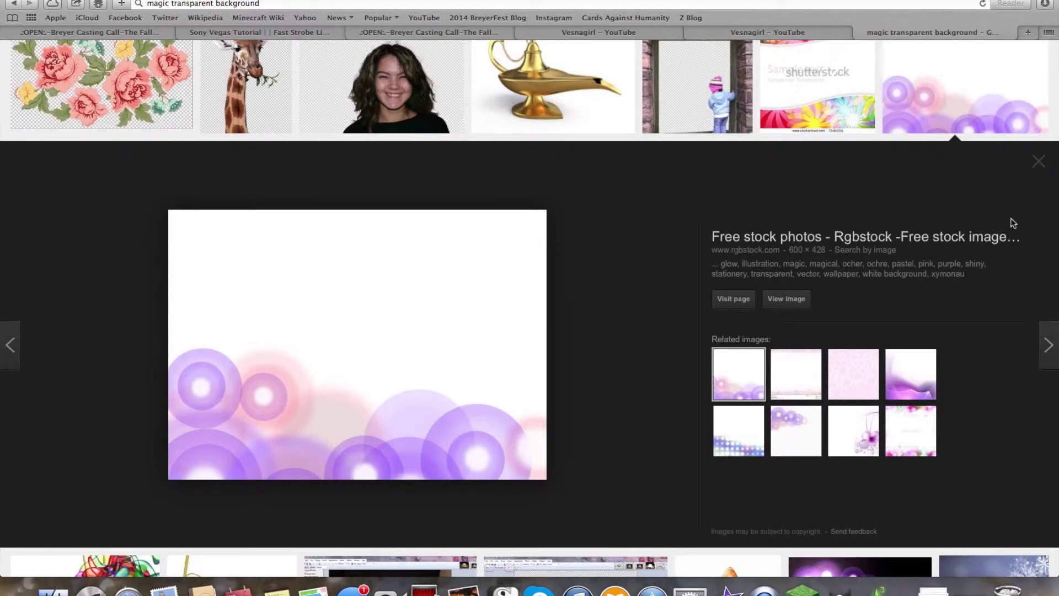
click(739, 431)
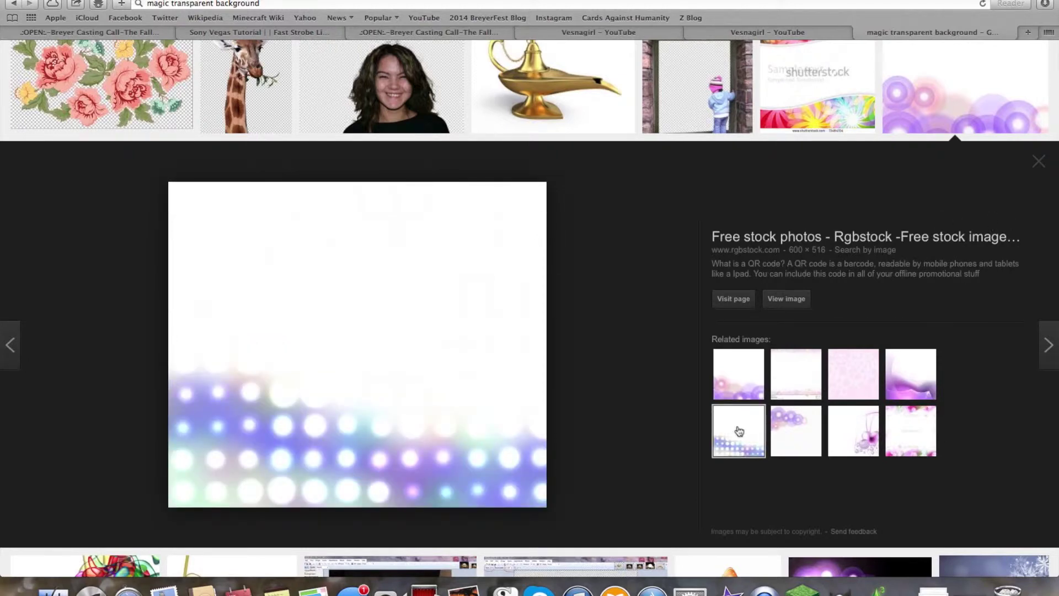
click(1040, 166)
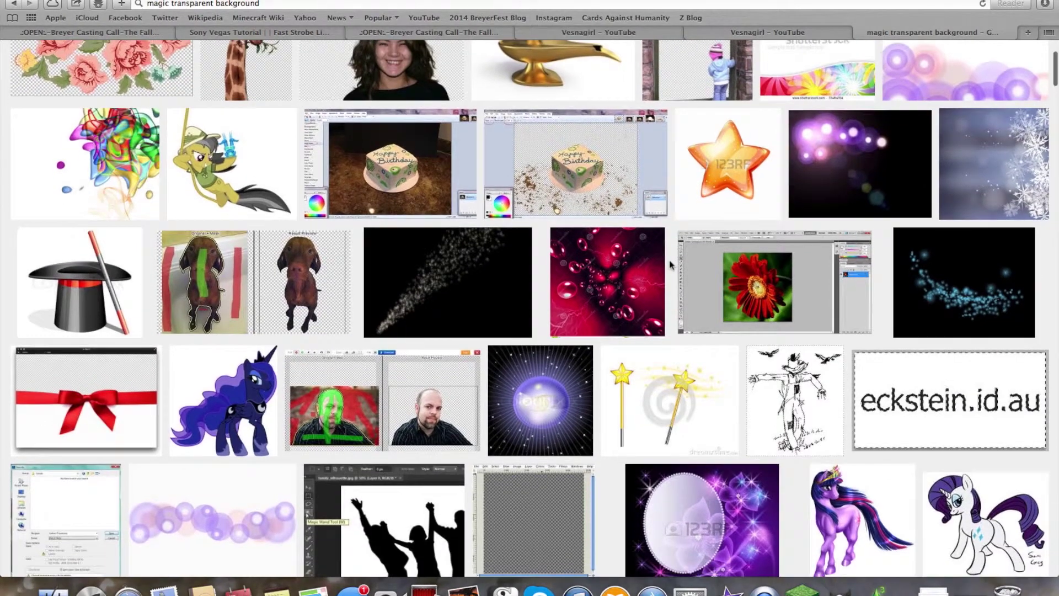
scroll(670, 265, down, 3)
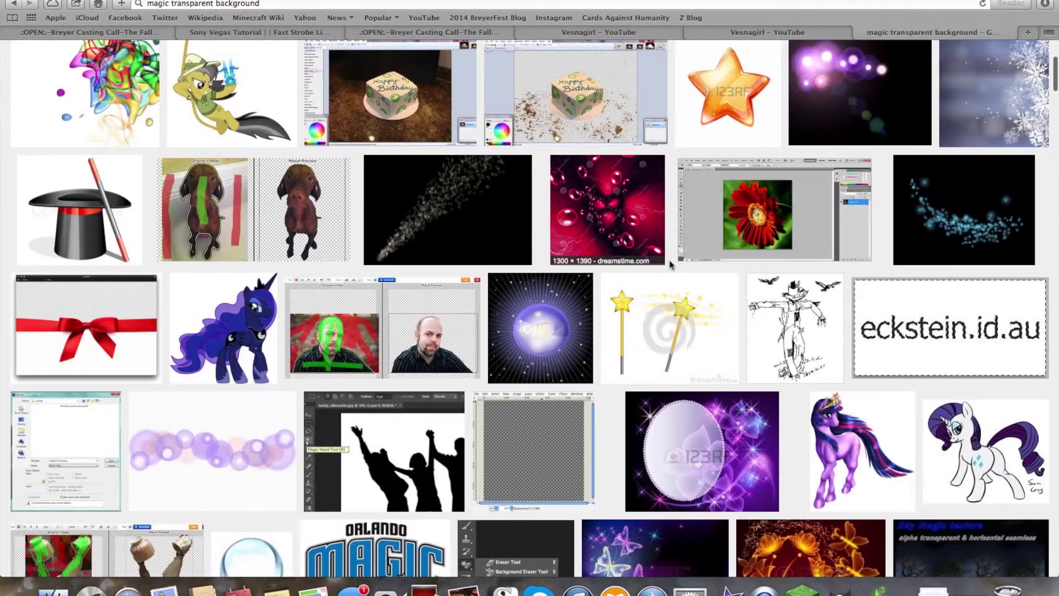
click(885, 424)
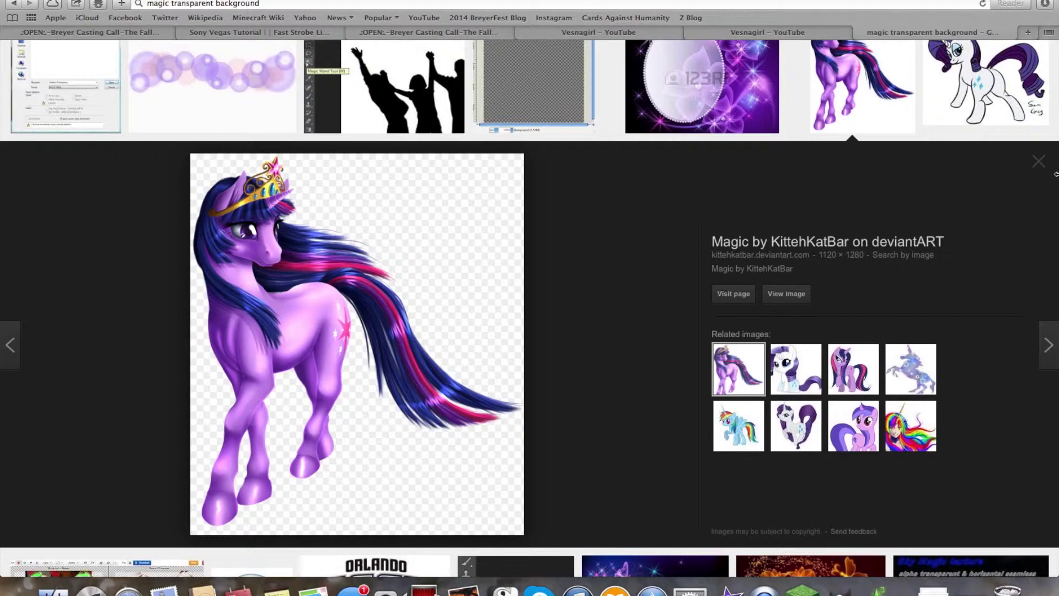
click(1040, 164)
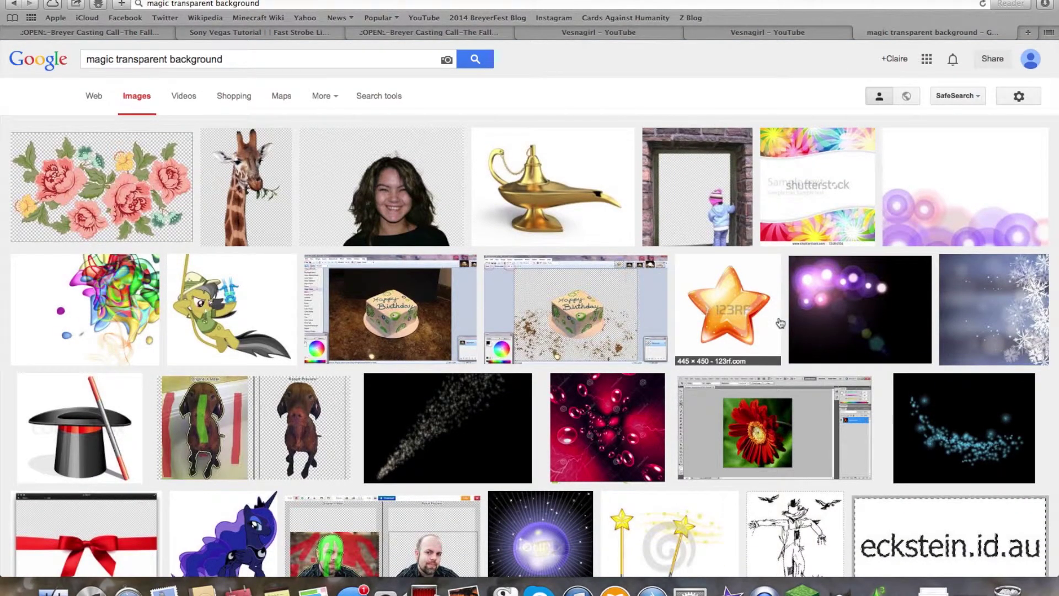
- Search images for 'flare transparent background'
drag(223, 59, 16, 36)
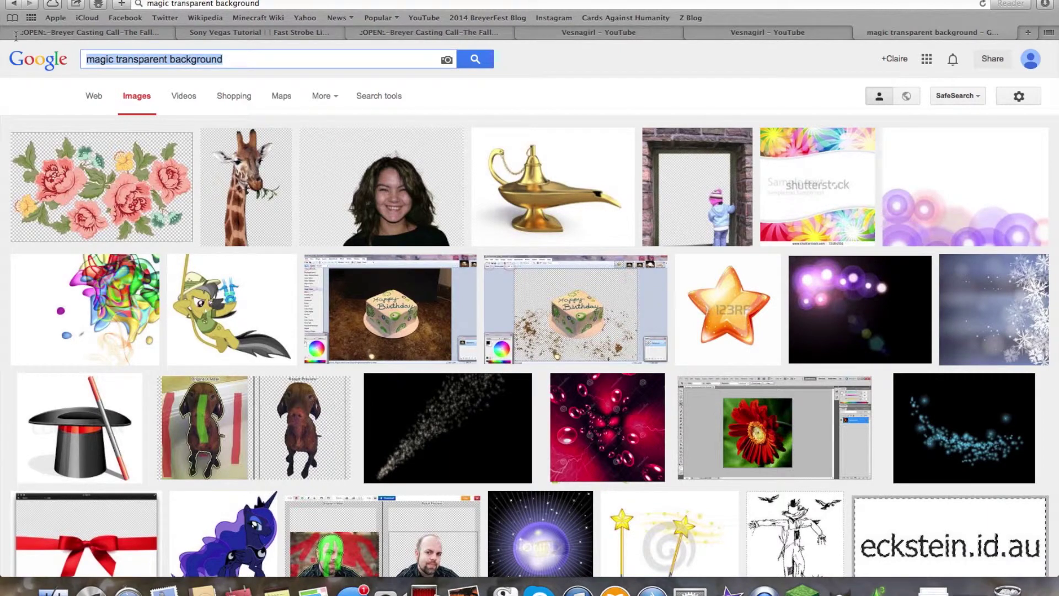
text(flare tan)
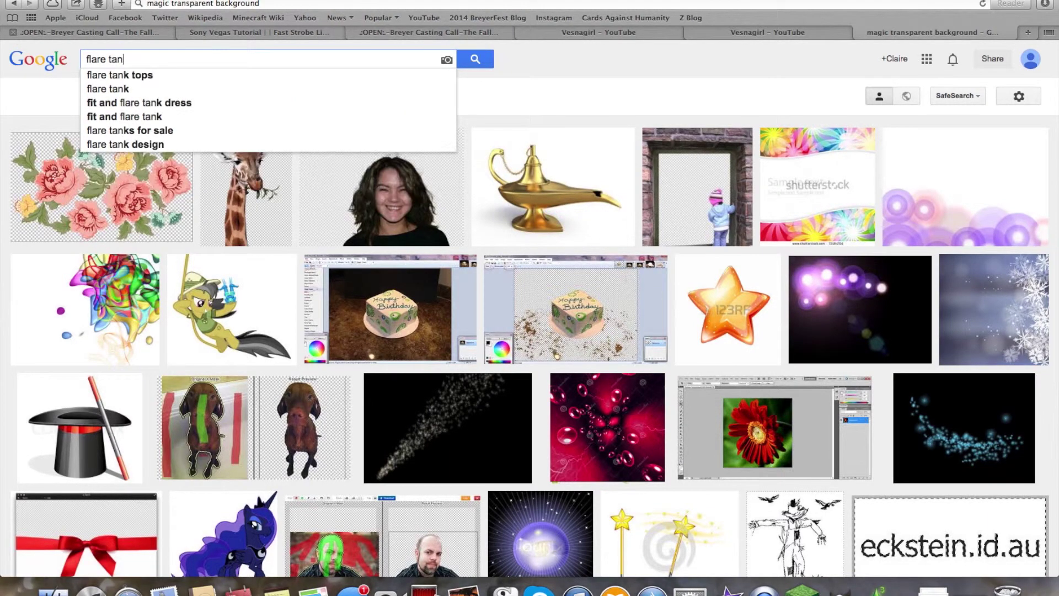
key(BackSpace)
key(BackSpace)
text(ransparent)
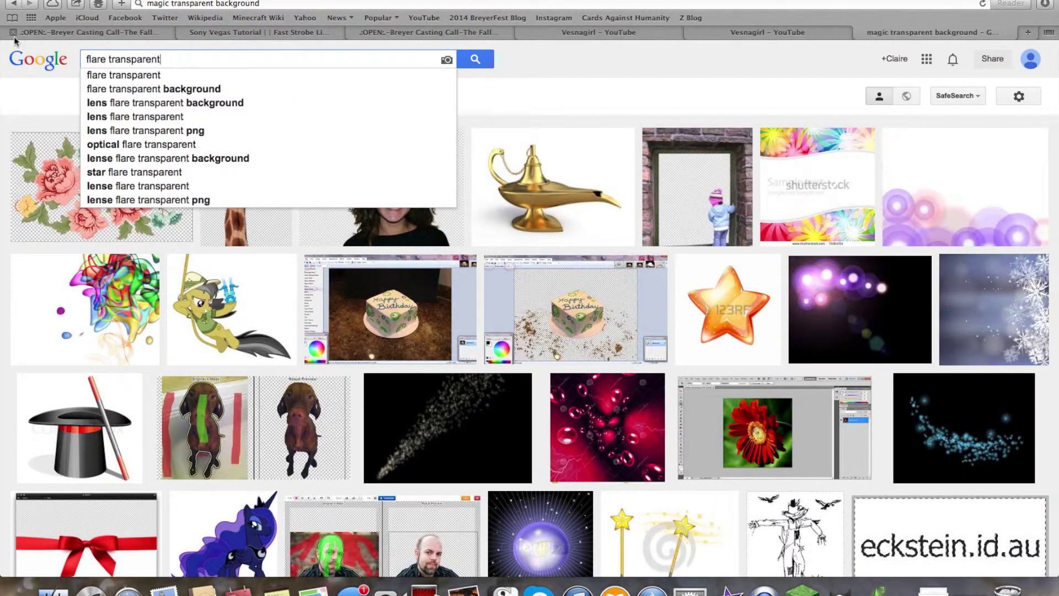
click(163, 89)
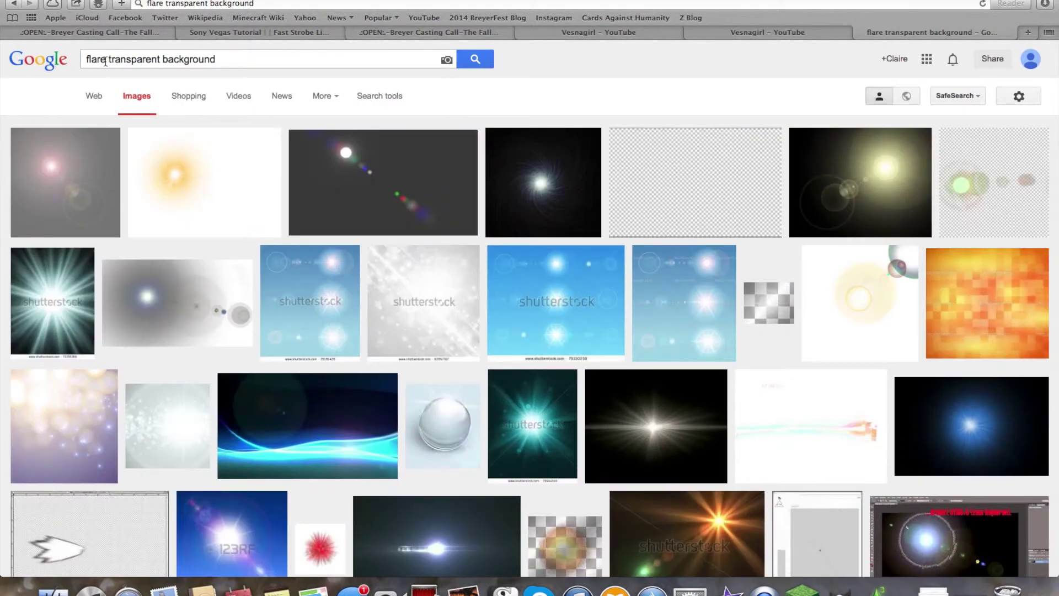
- Replace 'flare' with 'sparkles' to search 'sparkles transparent background'
drag(105, 61, 65, 62)
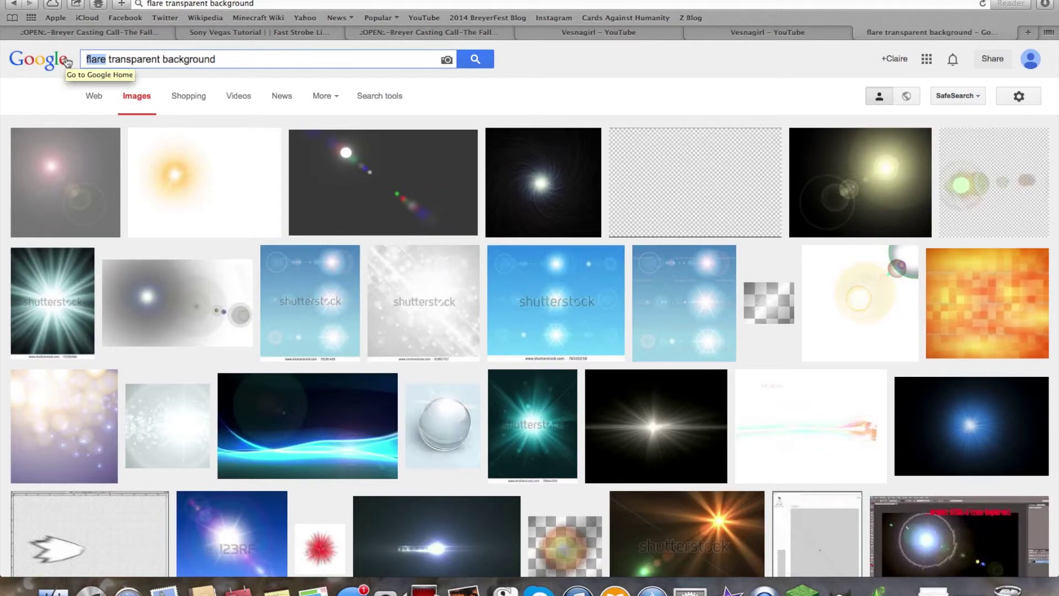
key(BackSpace)
text(sparkles)
key(Return)
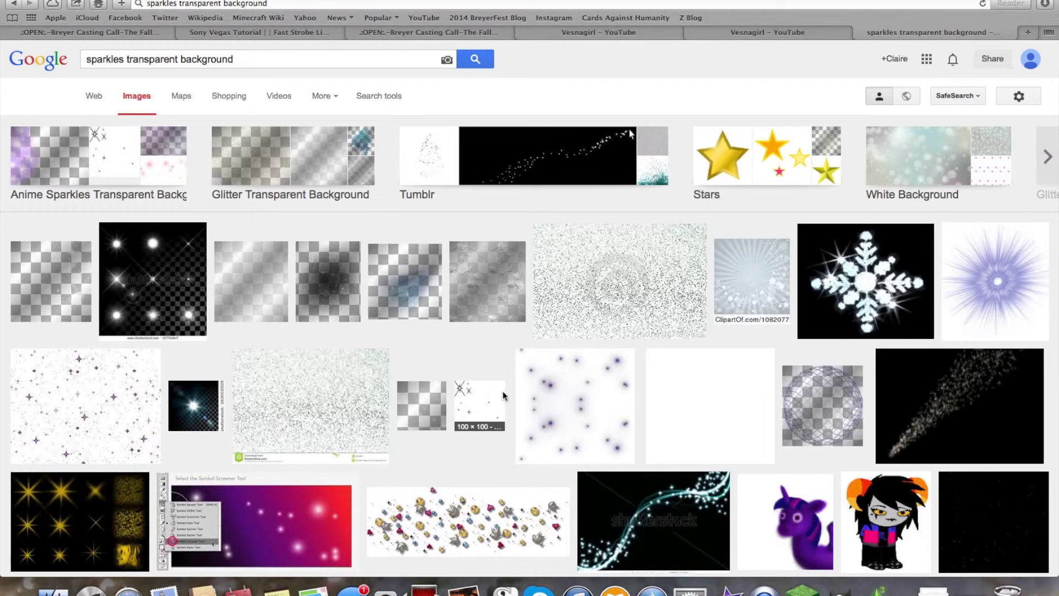
- Preview the purple stars sparkle image, scroll the results, then select the search query
click(588, 414)
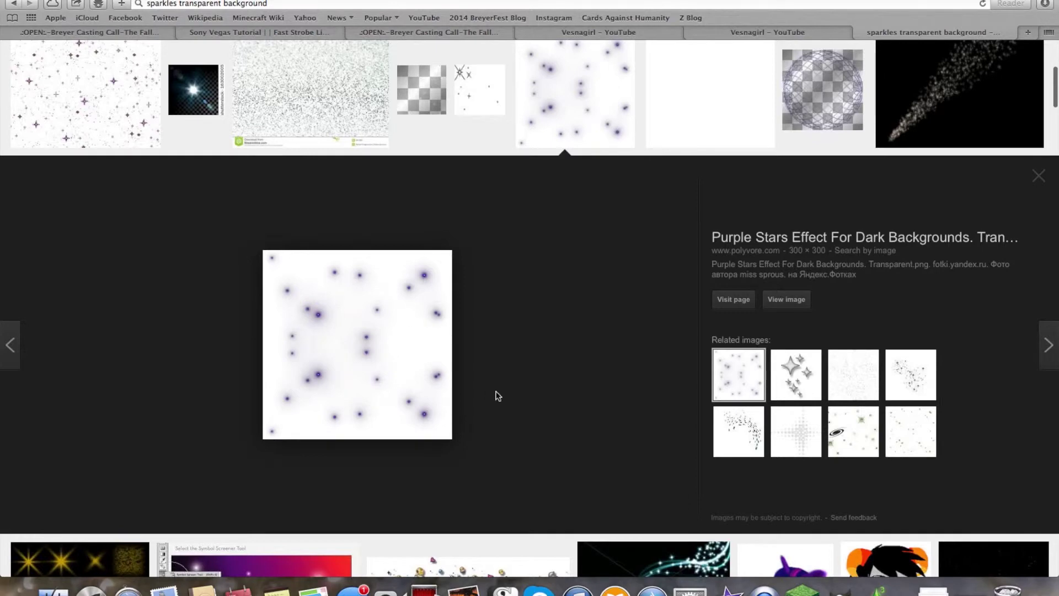
scroll(498, 396, up, 2)
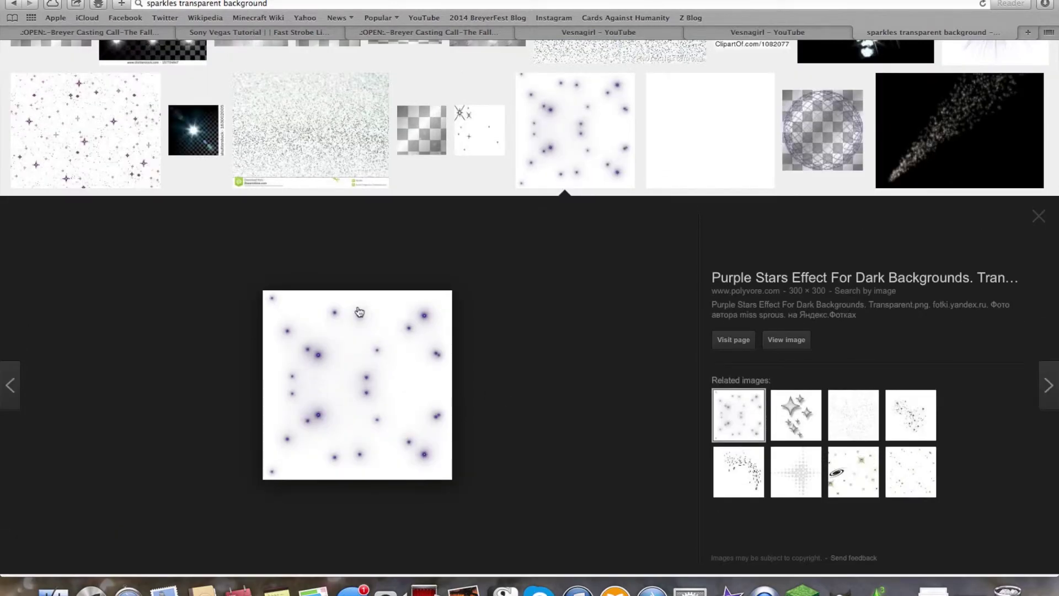
scroll(359, 311, up, 4)
scroll(356, 307, down, 10)
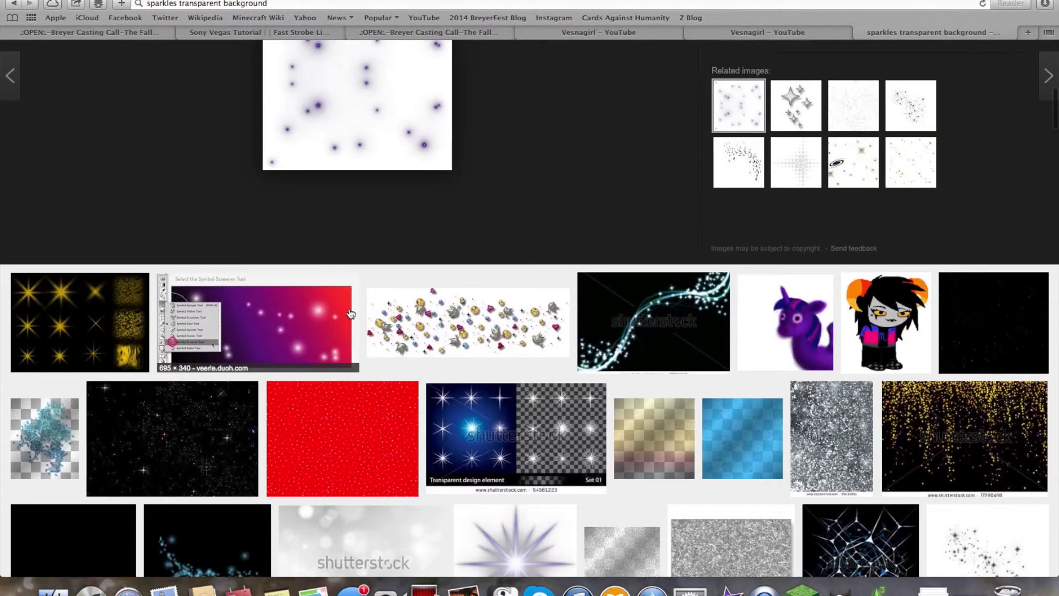
scroll(349, 313, down, 5)
scroll(349, 312, up, 15)
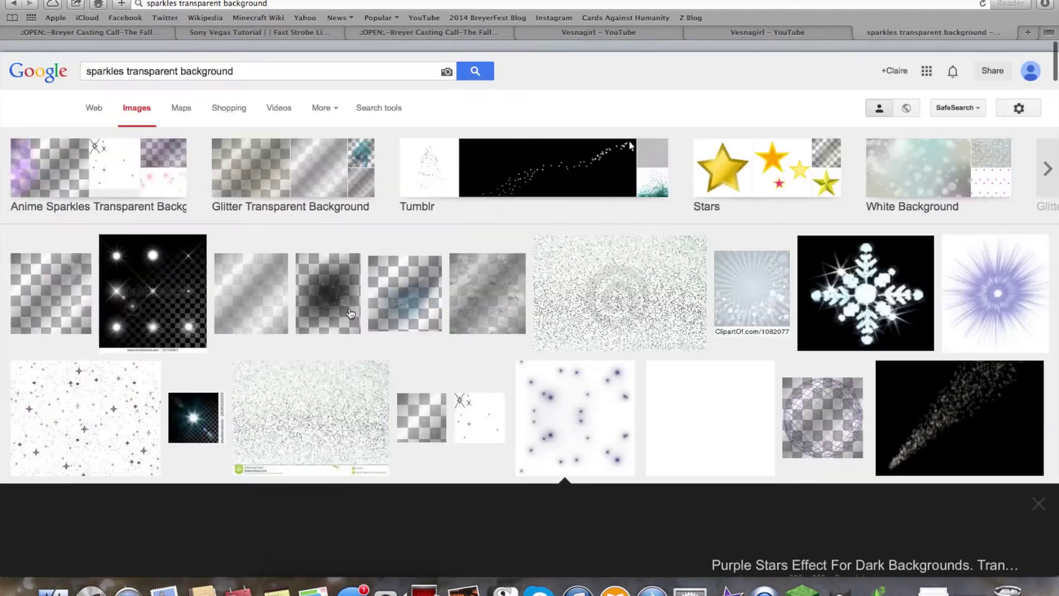
scroll(350, 314, down, 1)
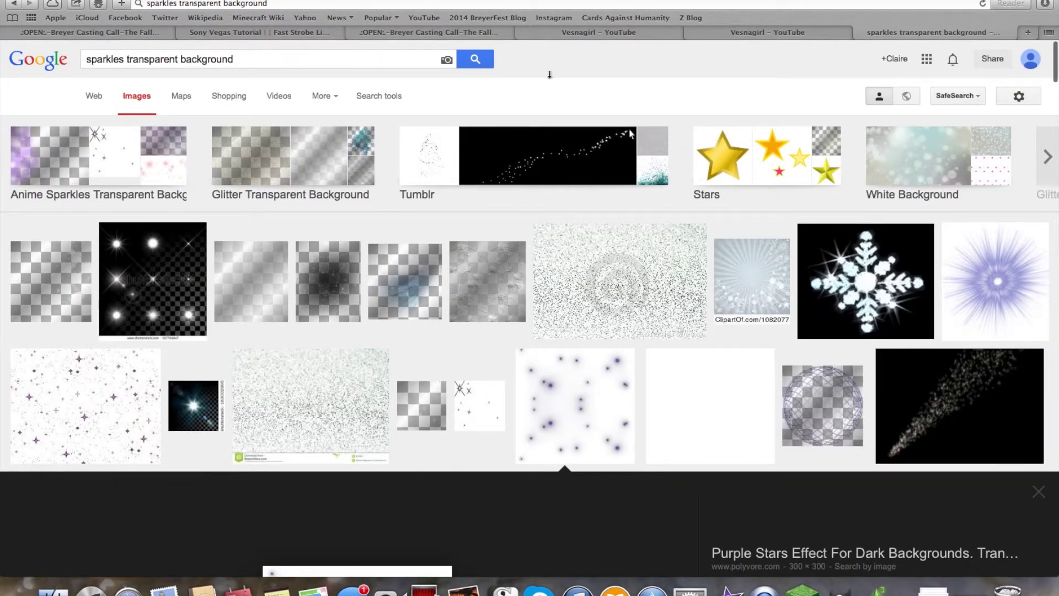
drag(234, 59, 81, 58)
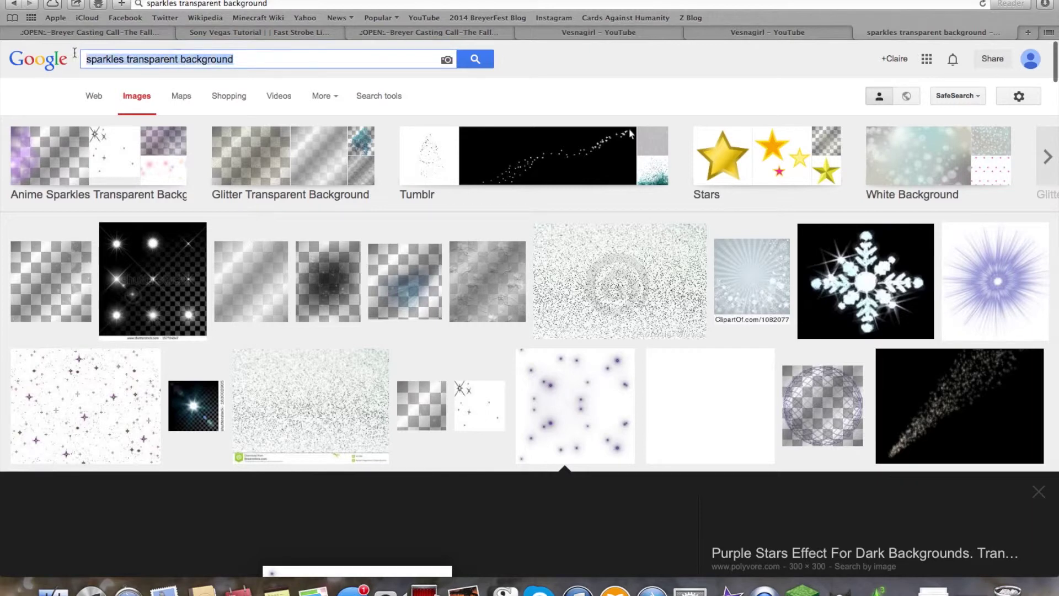
- Replace 'sparkles' with 'harry and voldemort magic' and run the image search
click(84, 60)
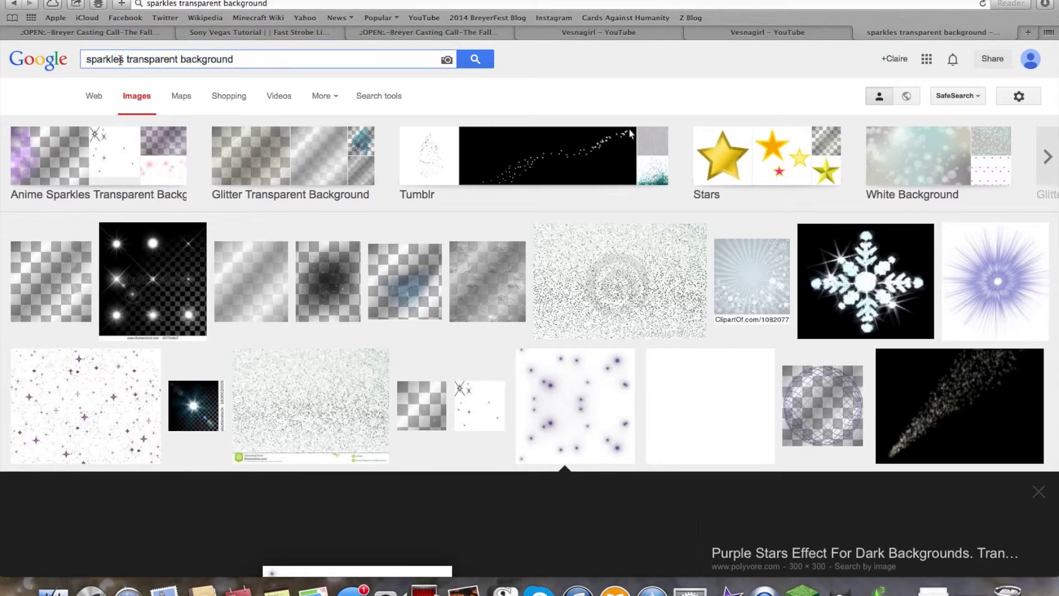
triple_click(83, 60)
double_click(82, 59)
text(harry and )
text(voldem)
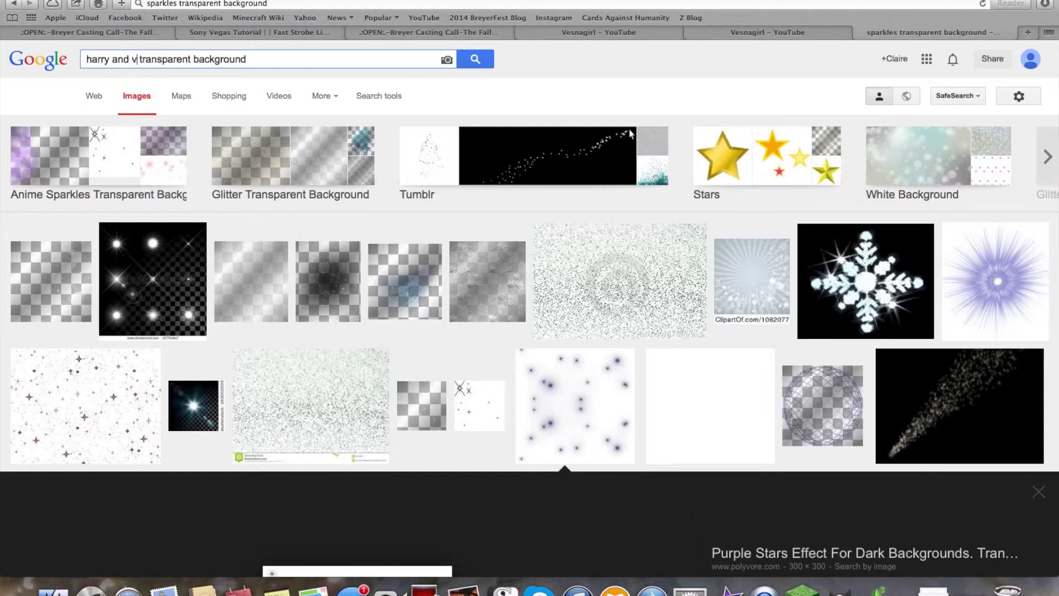
text(ort )
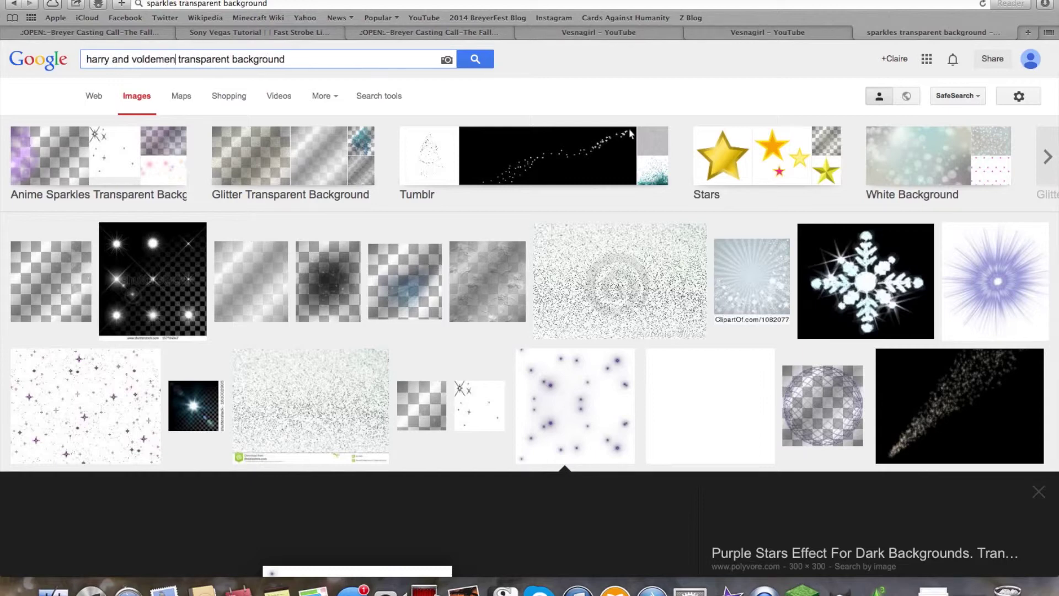
text(magic)
key(Return)
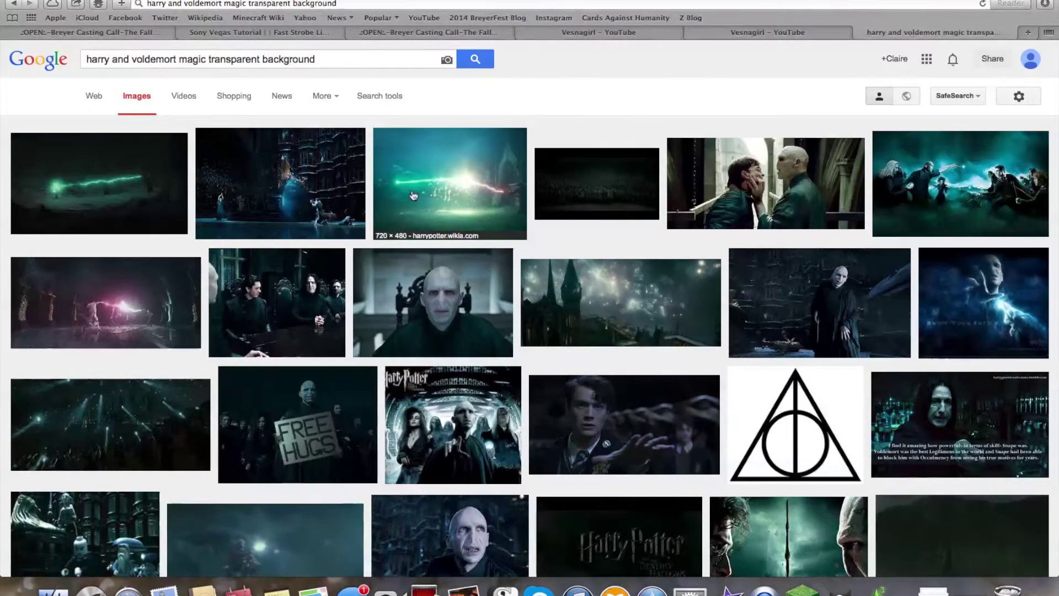
- Preview the green spell-clash and FREE HUGS images, then go back to the flare results
scroll(413, 196, down, 15)
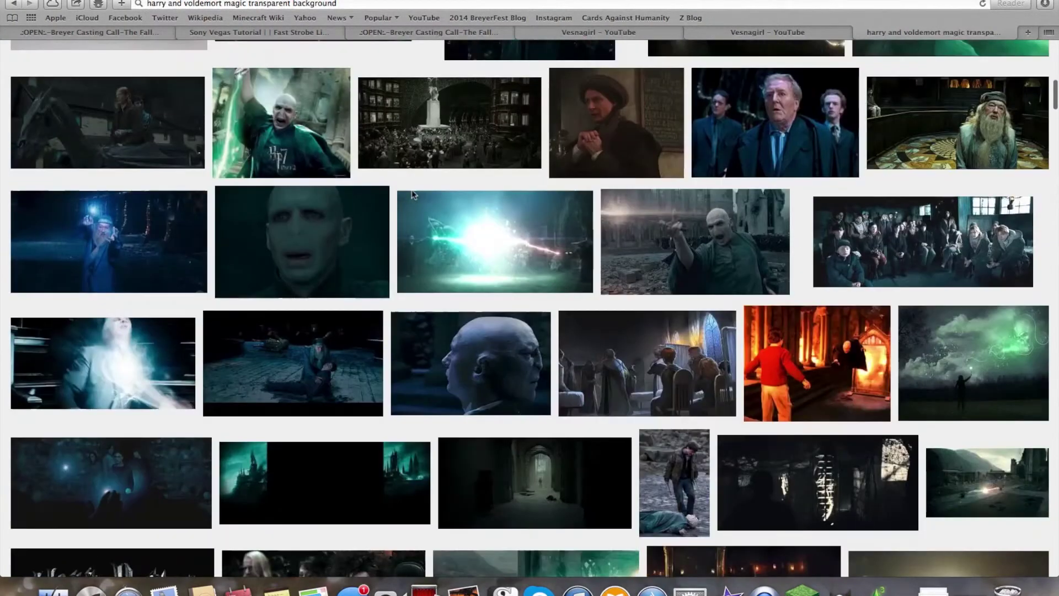
scroll(412, 195, up, 15)
click(435, 190)
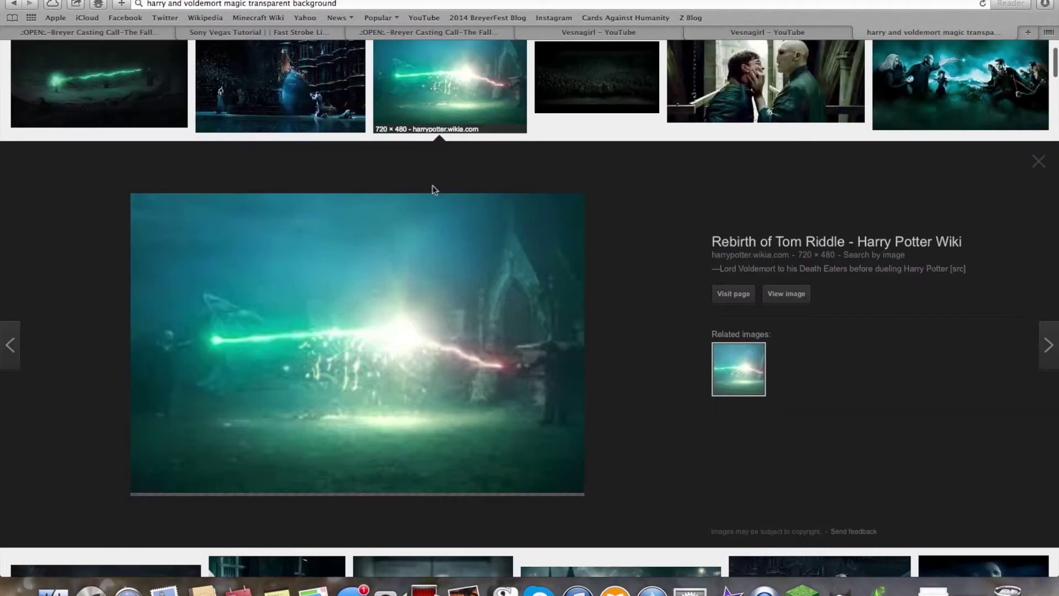
click(1039, 164)
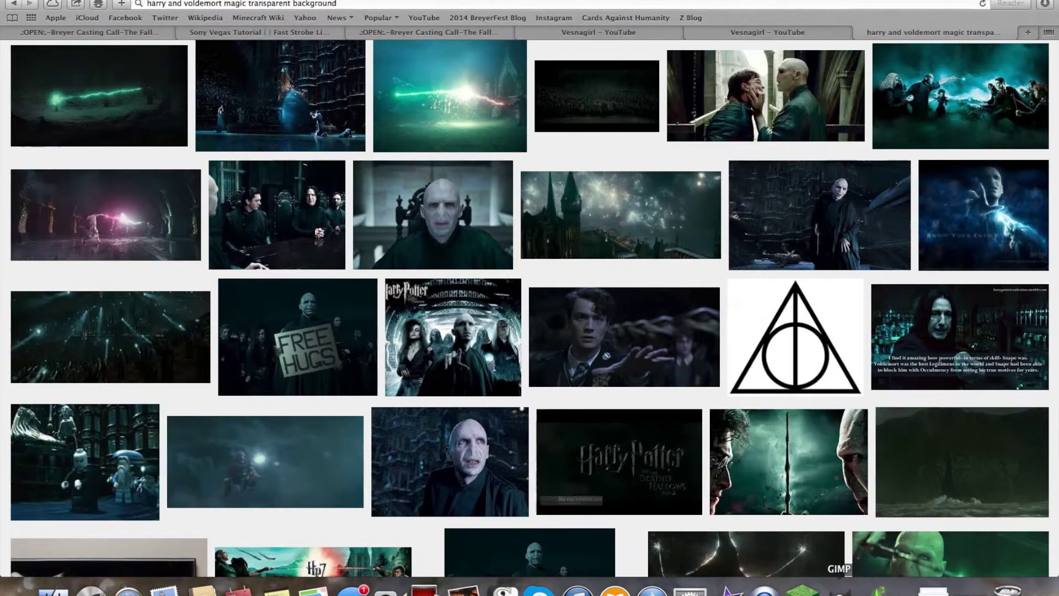
scroll(781, 440, down, 3)
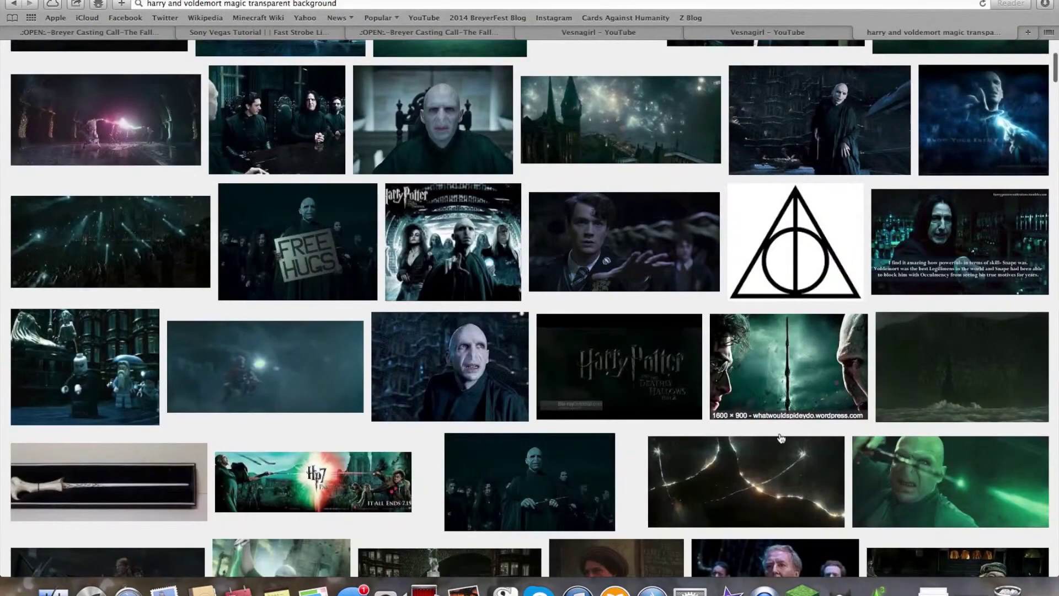
scroll(889, 44, up, 6)
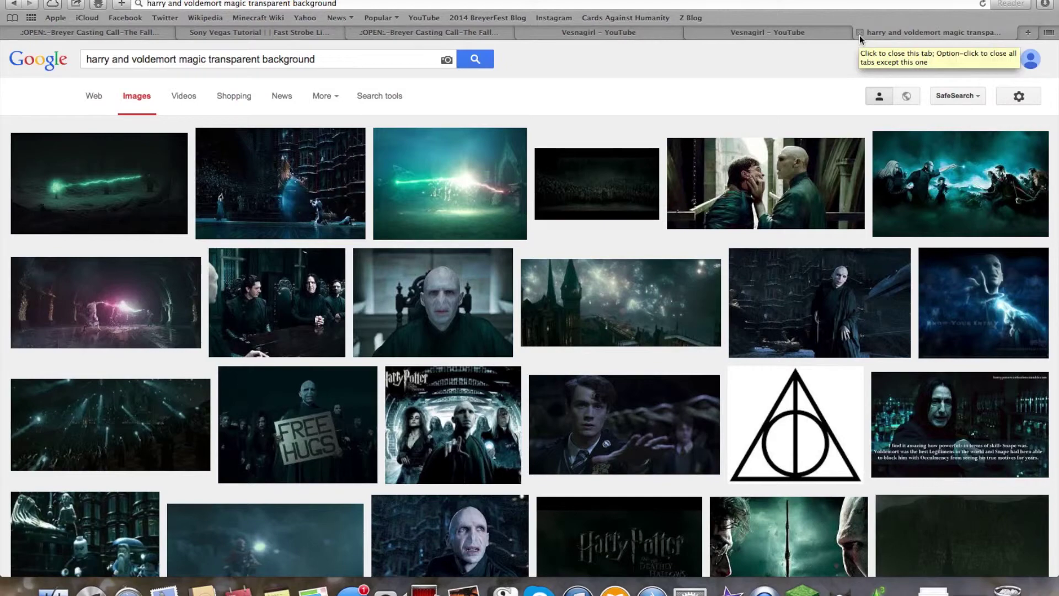
click(316, 440)
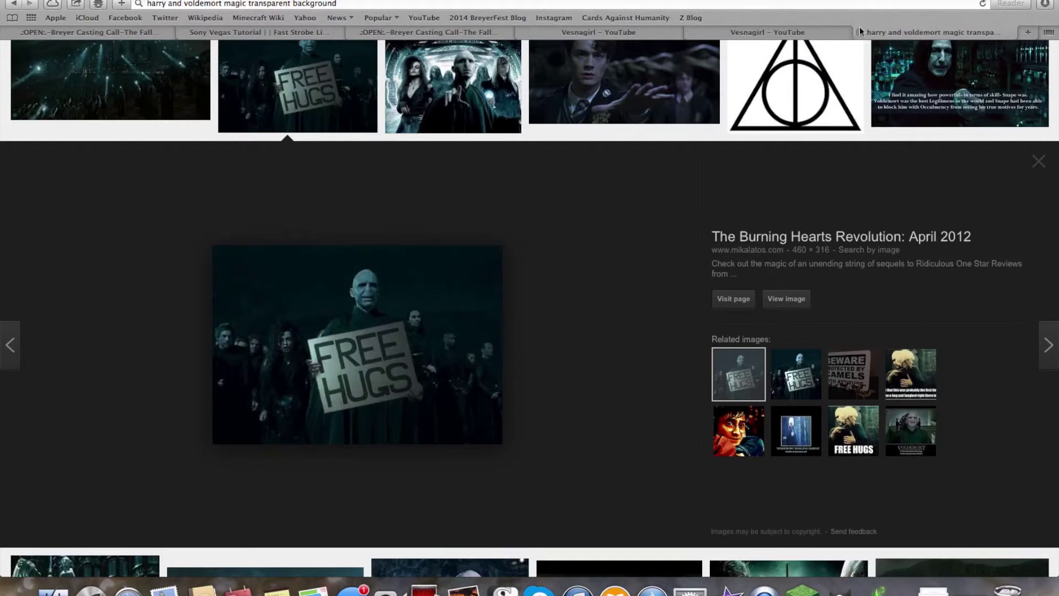
click(12, 6)
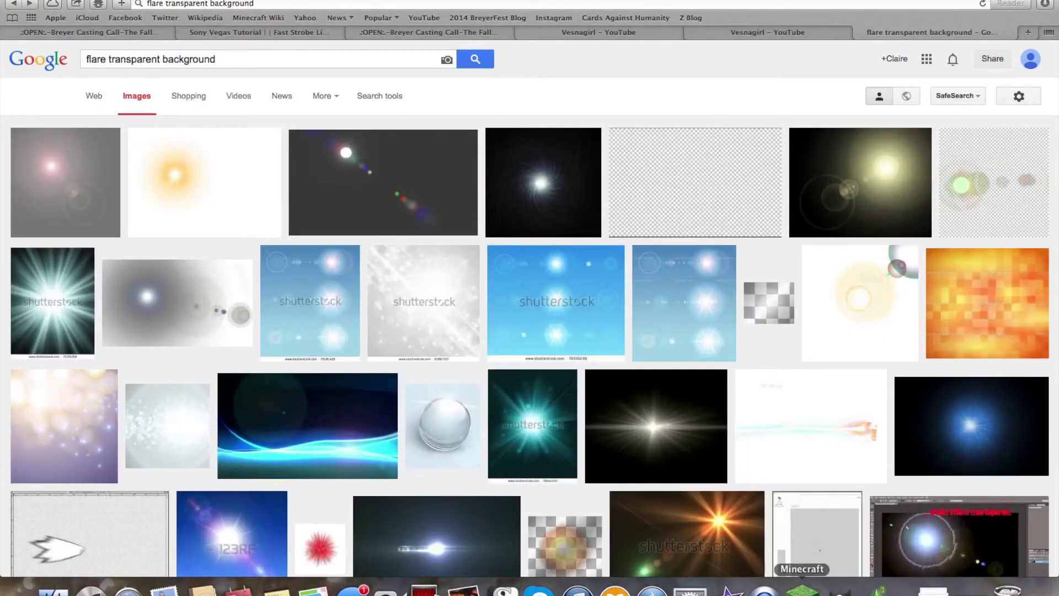
- Return to the iMovie project and play the lens flare cutaway over the horse photo
click(731, 589)
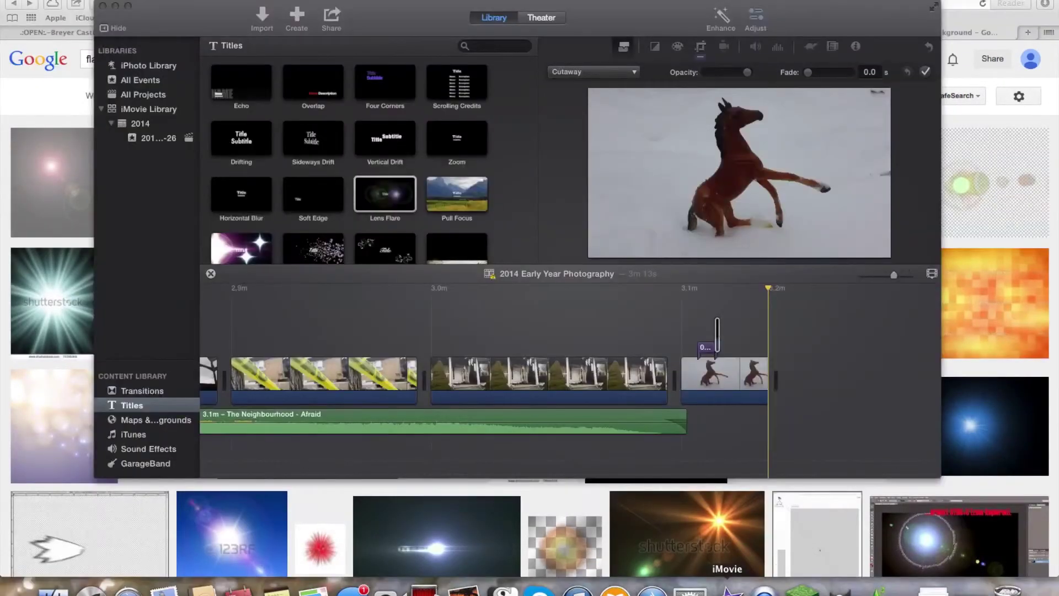
click(686, 330)
key(space)
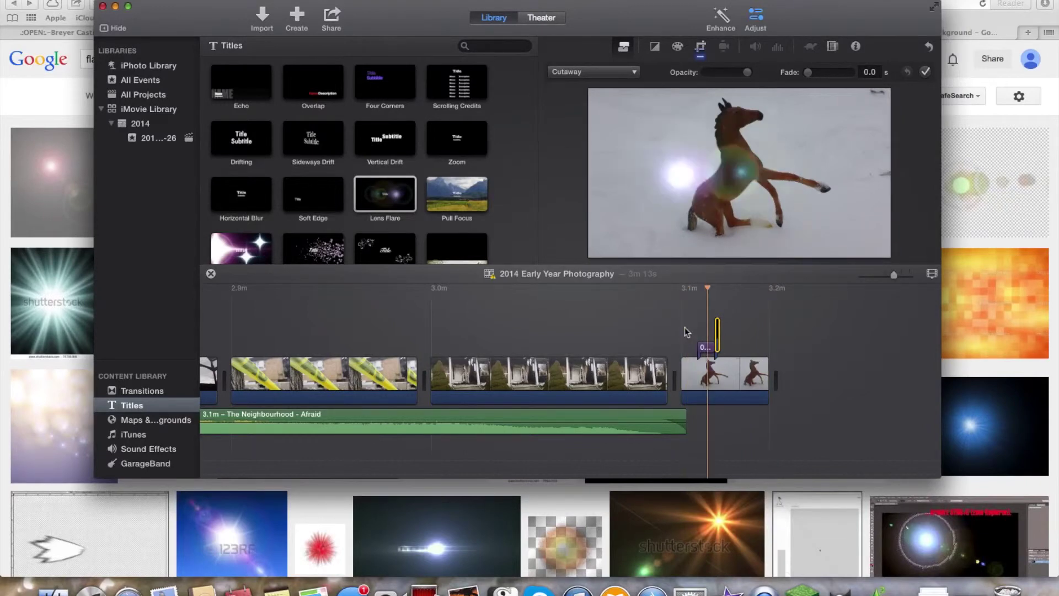
- Check the photo's crop and Ken Burns settings, then replay the cutaway from 3.1m
click(700, 48)
click(925, 73)
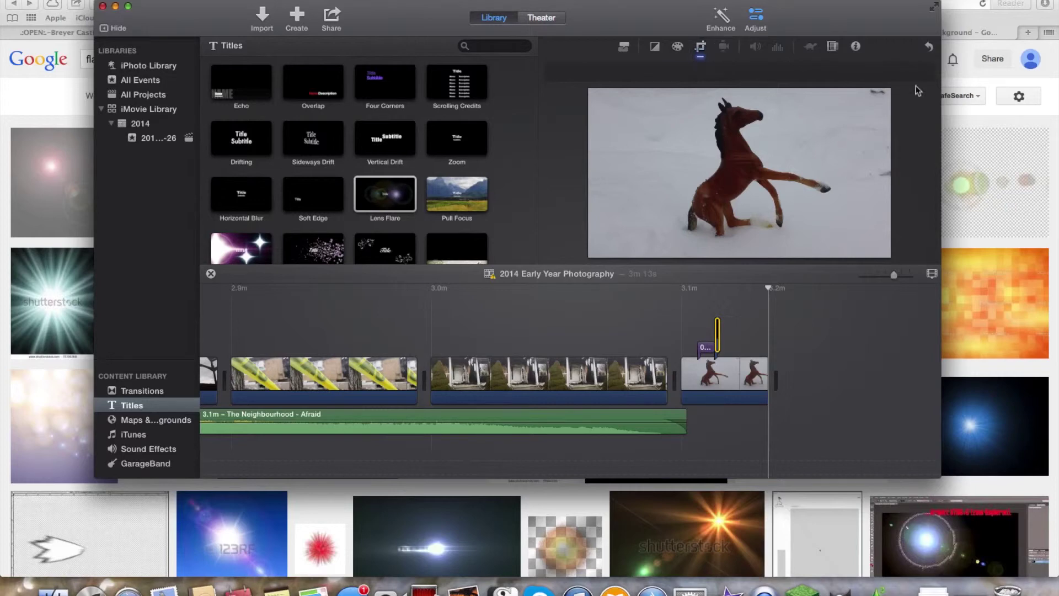
key(space)
drag(637, 33, 638, 43)
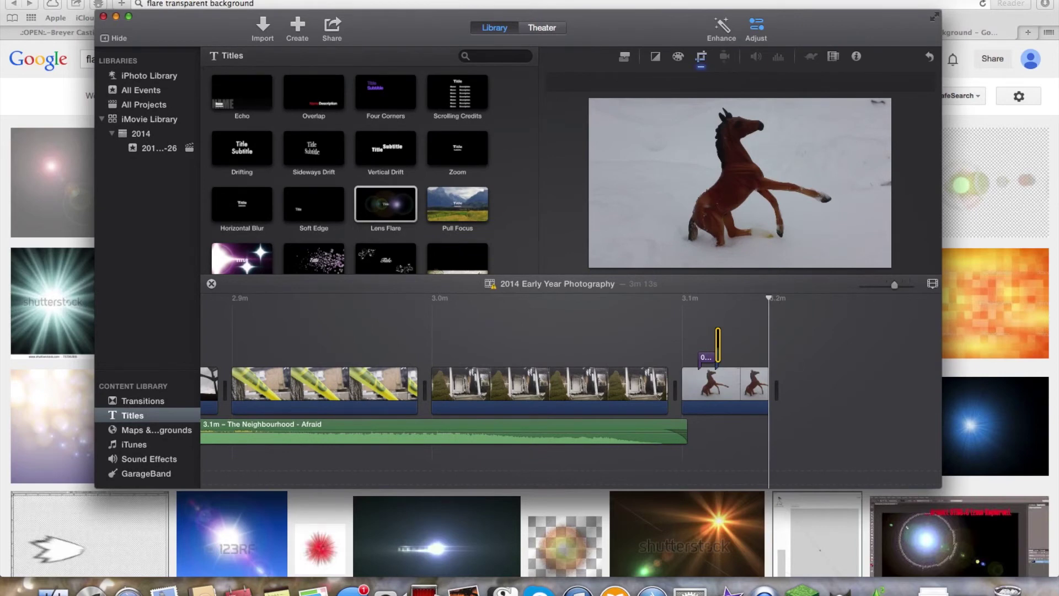